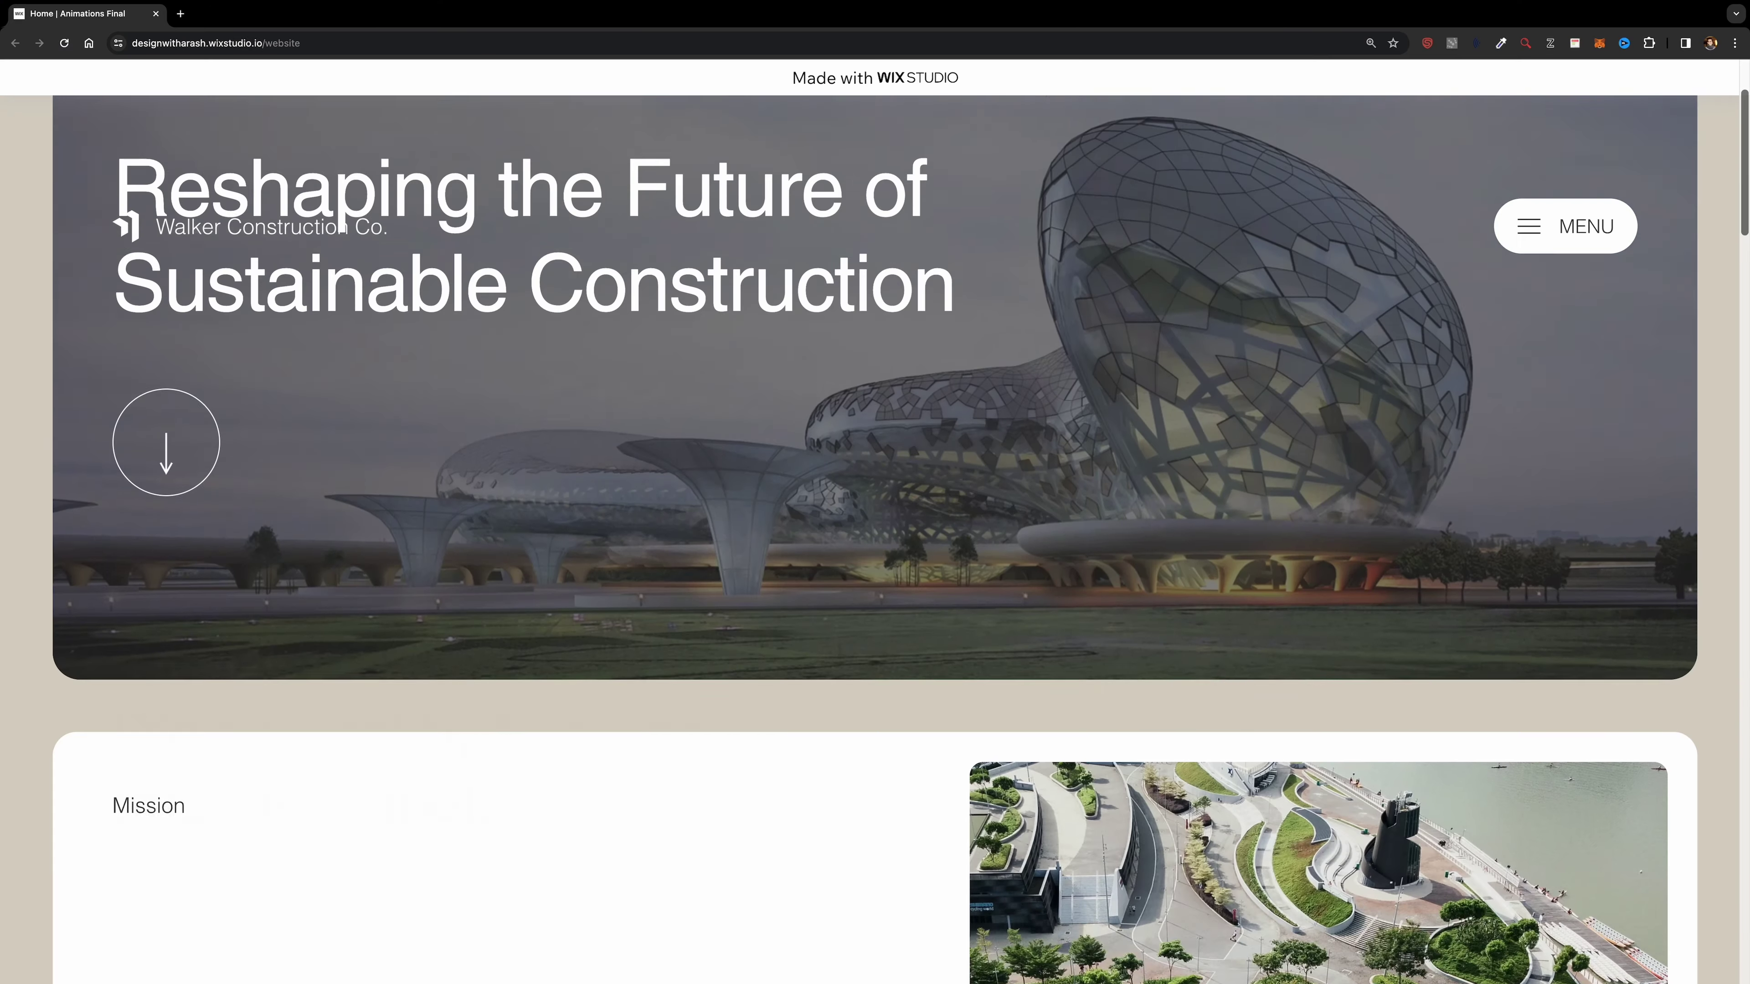
# - Scroll down through the live Walker Construction Co. site
pyautogui.scroll(-10, 875, 538)
pyautogui.scroll(-10, 875, 537)
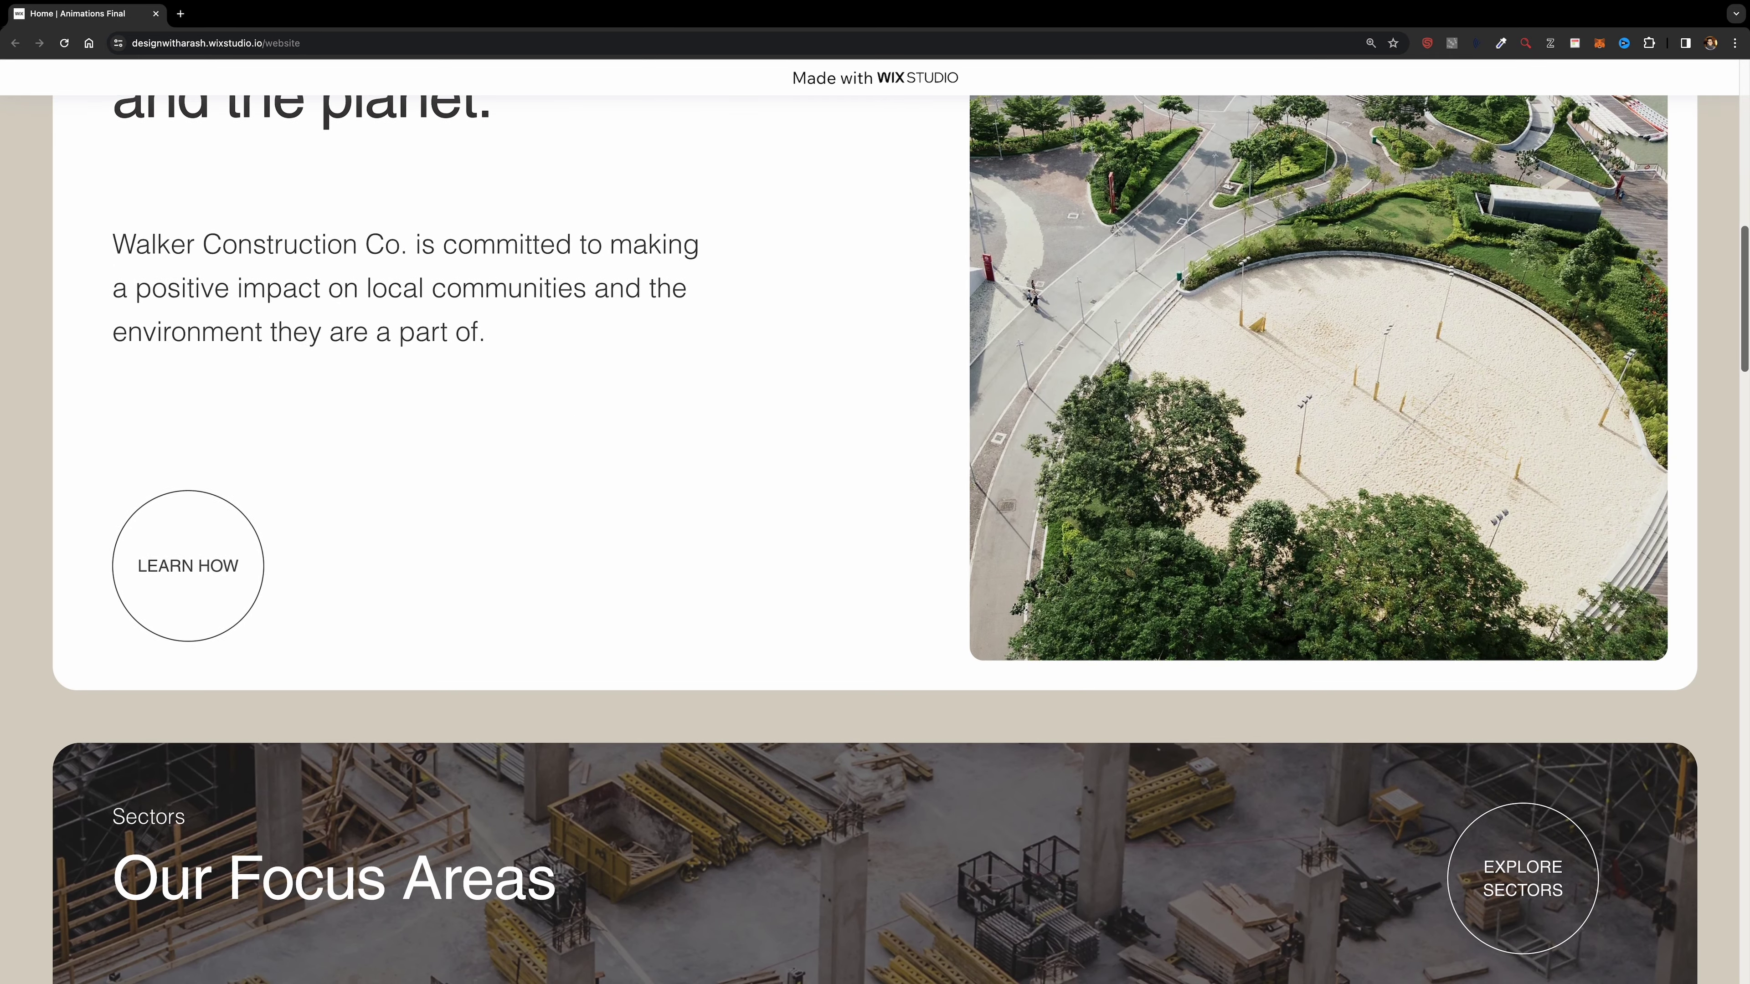
pyautogui.scroll(-10, 875, 538)
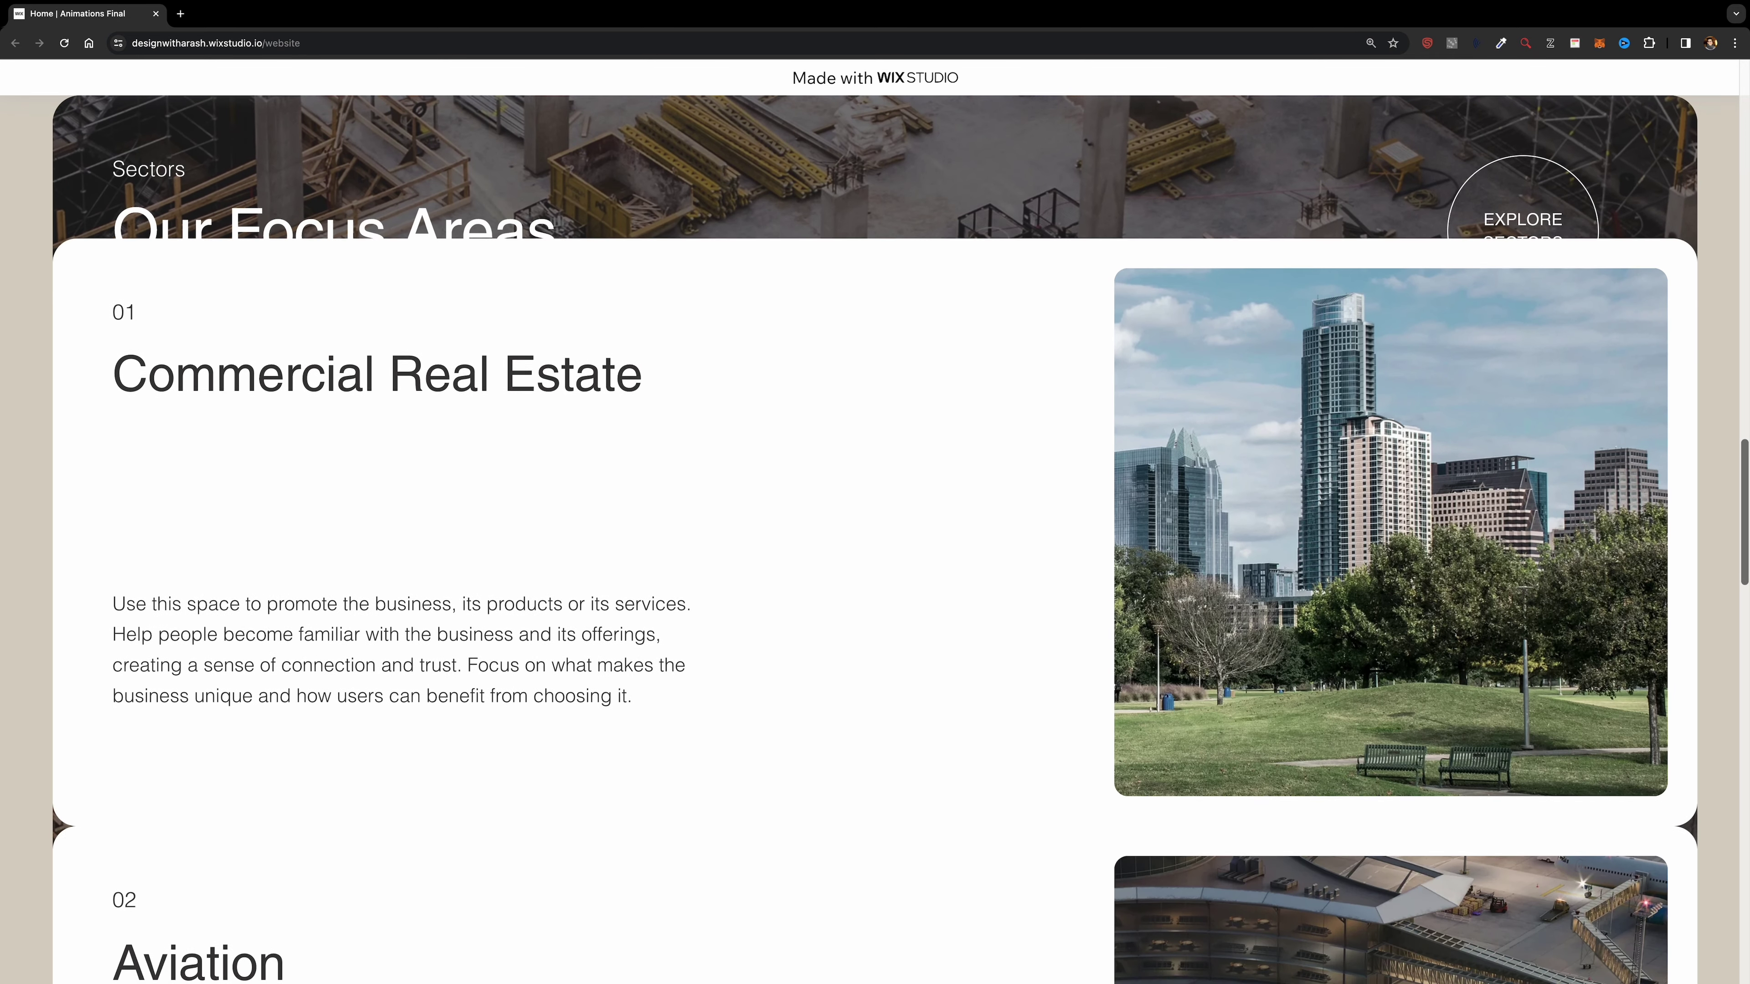
pyautogui.scroll(-3, 875, 537)
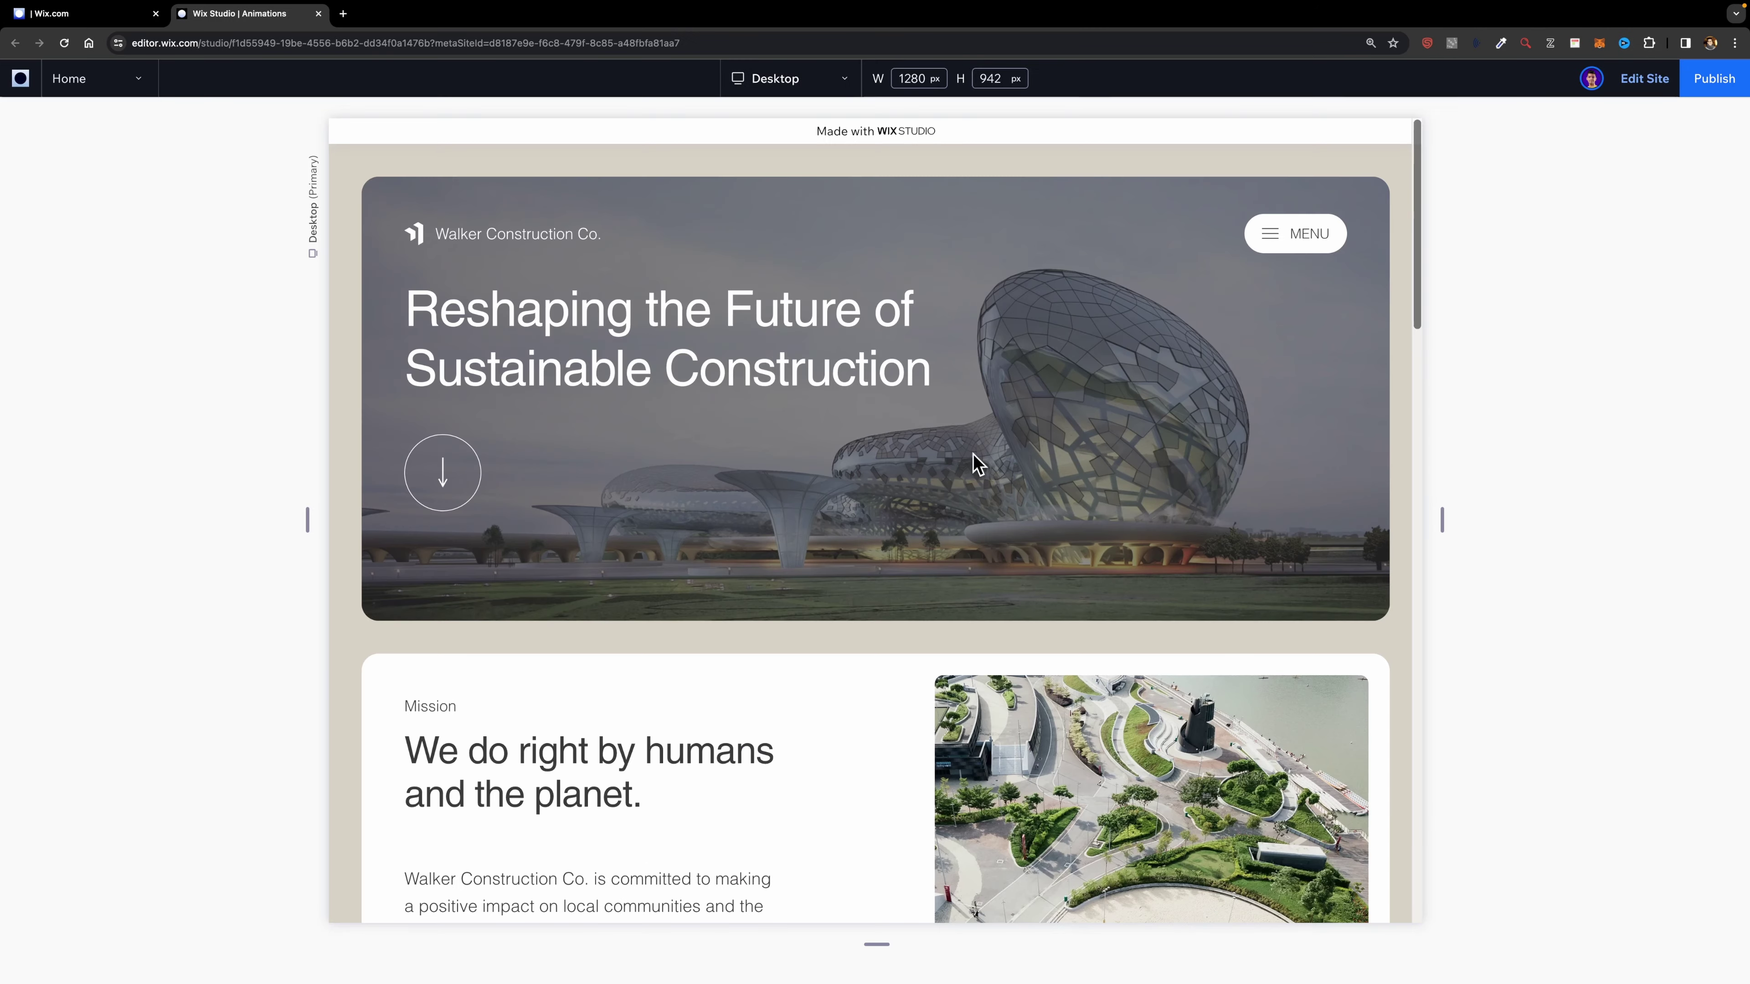
pyautogui.scroll(-10, 1037, 449)
pyautogui.scroll(-4, 616, 406)
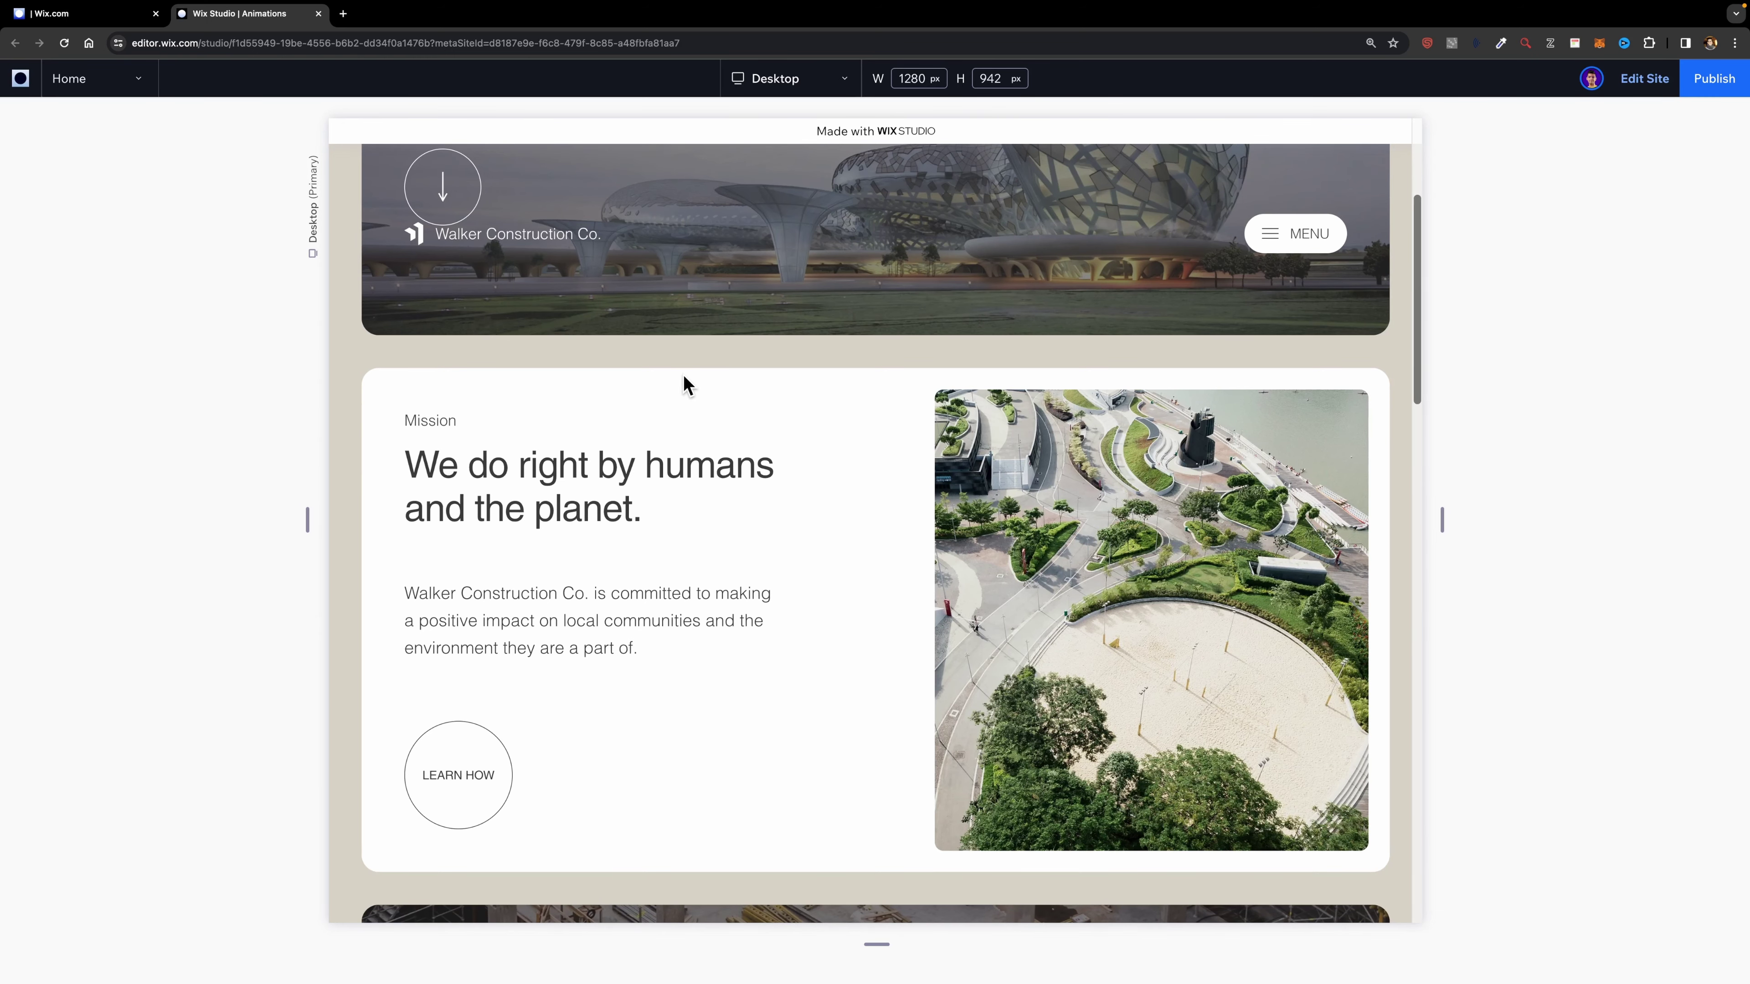
pyautogui.scroll(4, 683, 380)
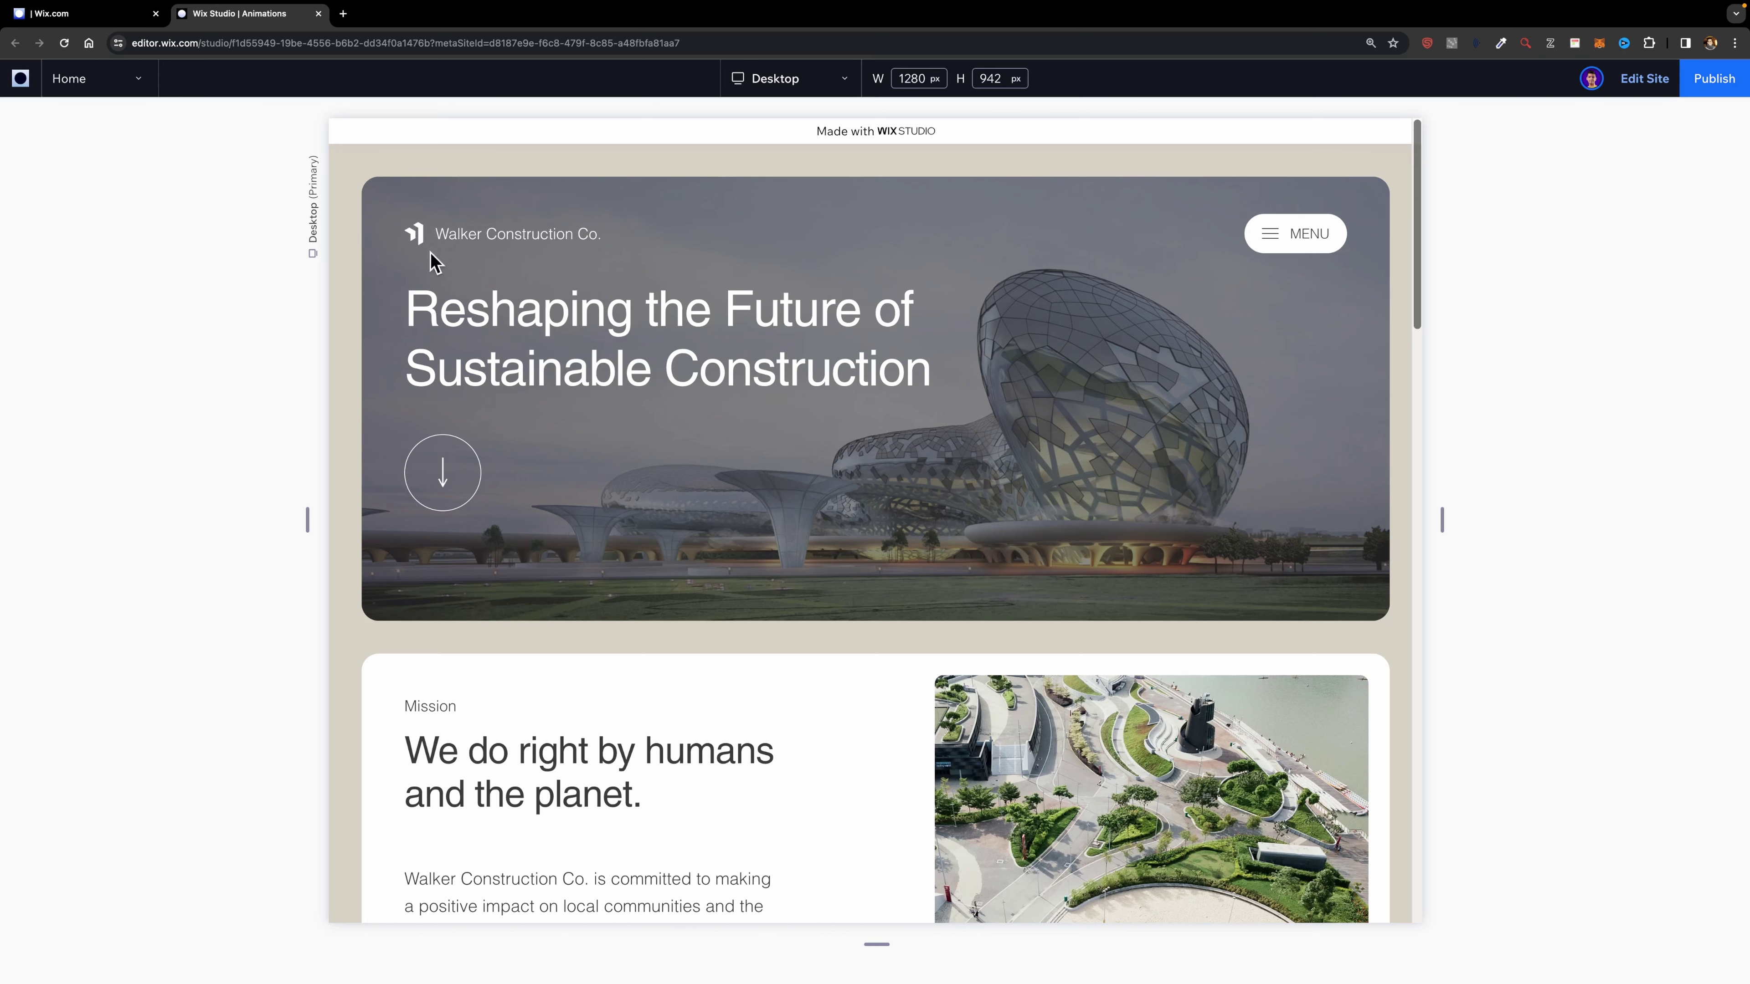
pyautogui.scroll(-1, 1156, 305)
pyautogui.scroll(1, 555, 207)
pyautogui.scroll(-15, 1176, 276)
pyautogui.scroll(-10, 1176, 275)
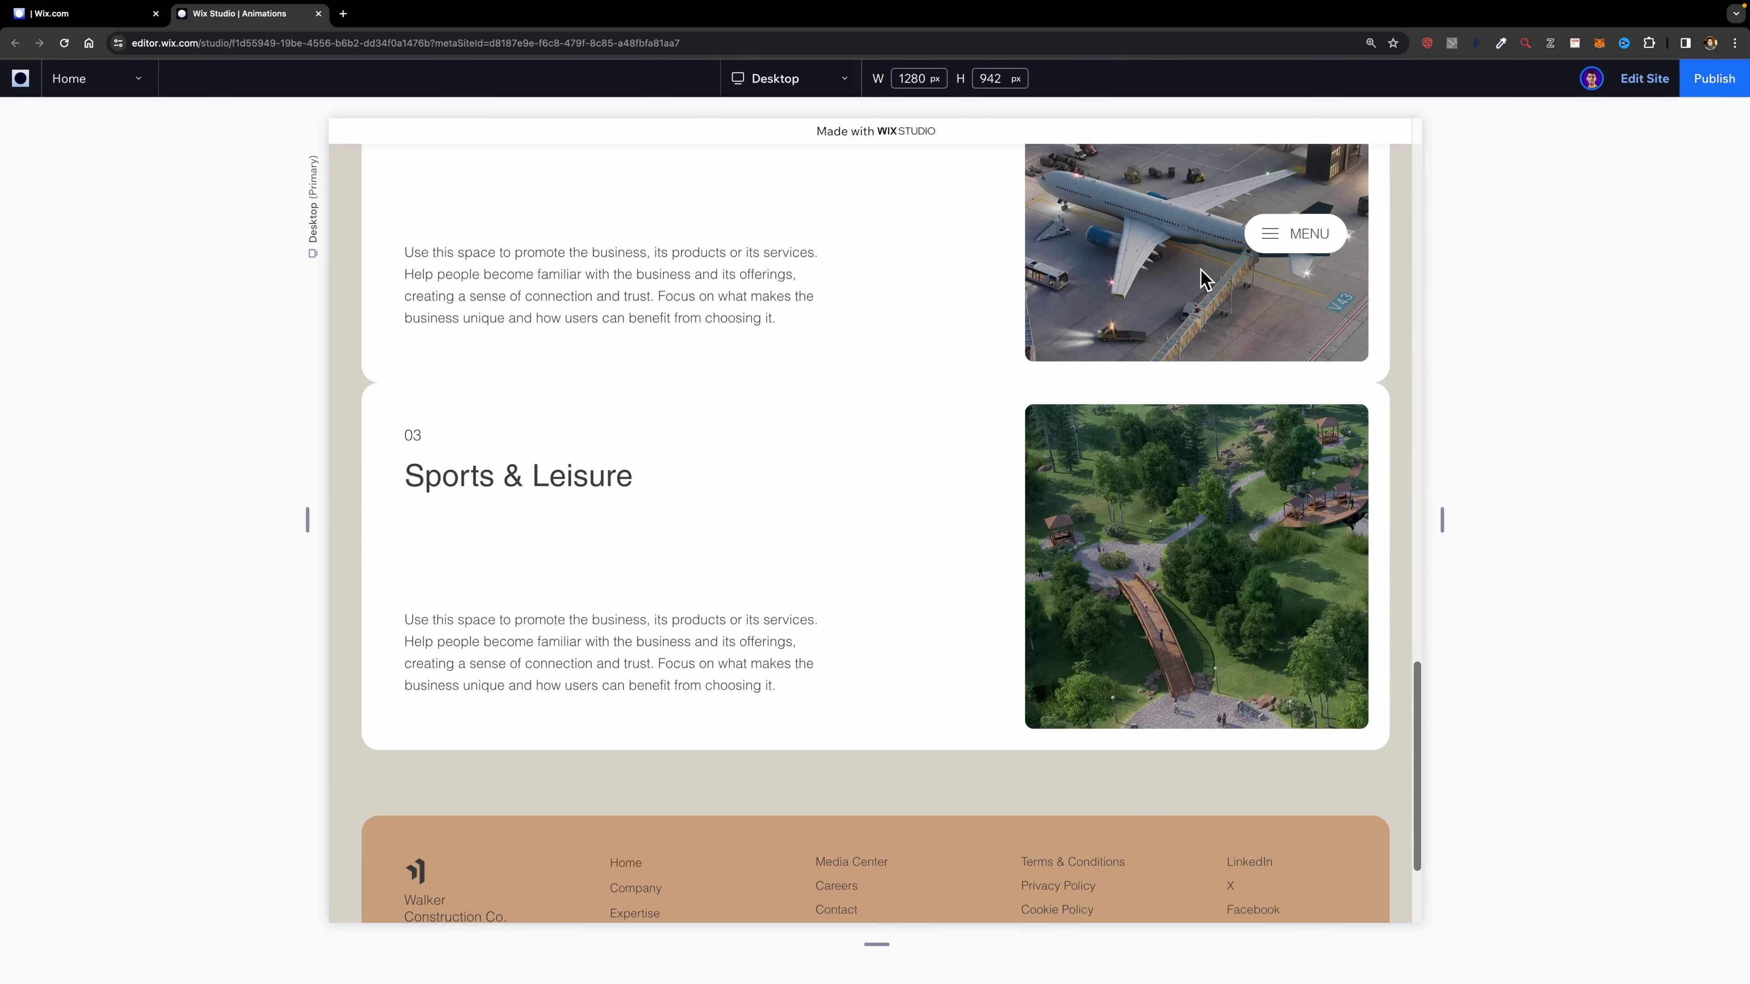
pyautogui.scroll(20, 1176, 251)
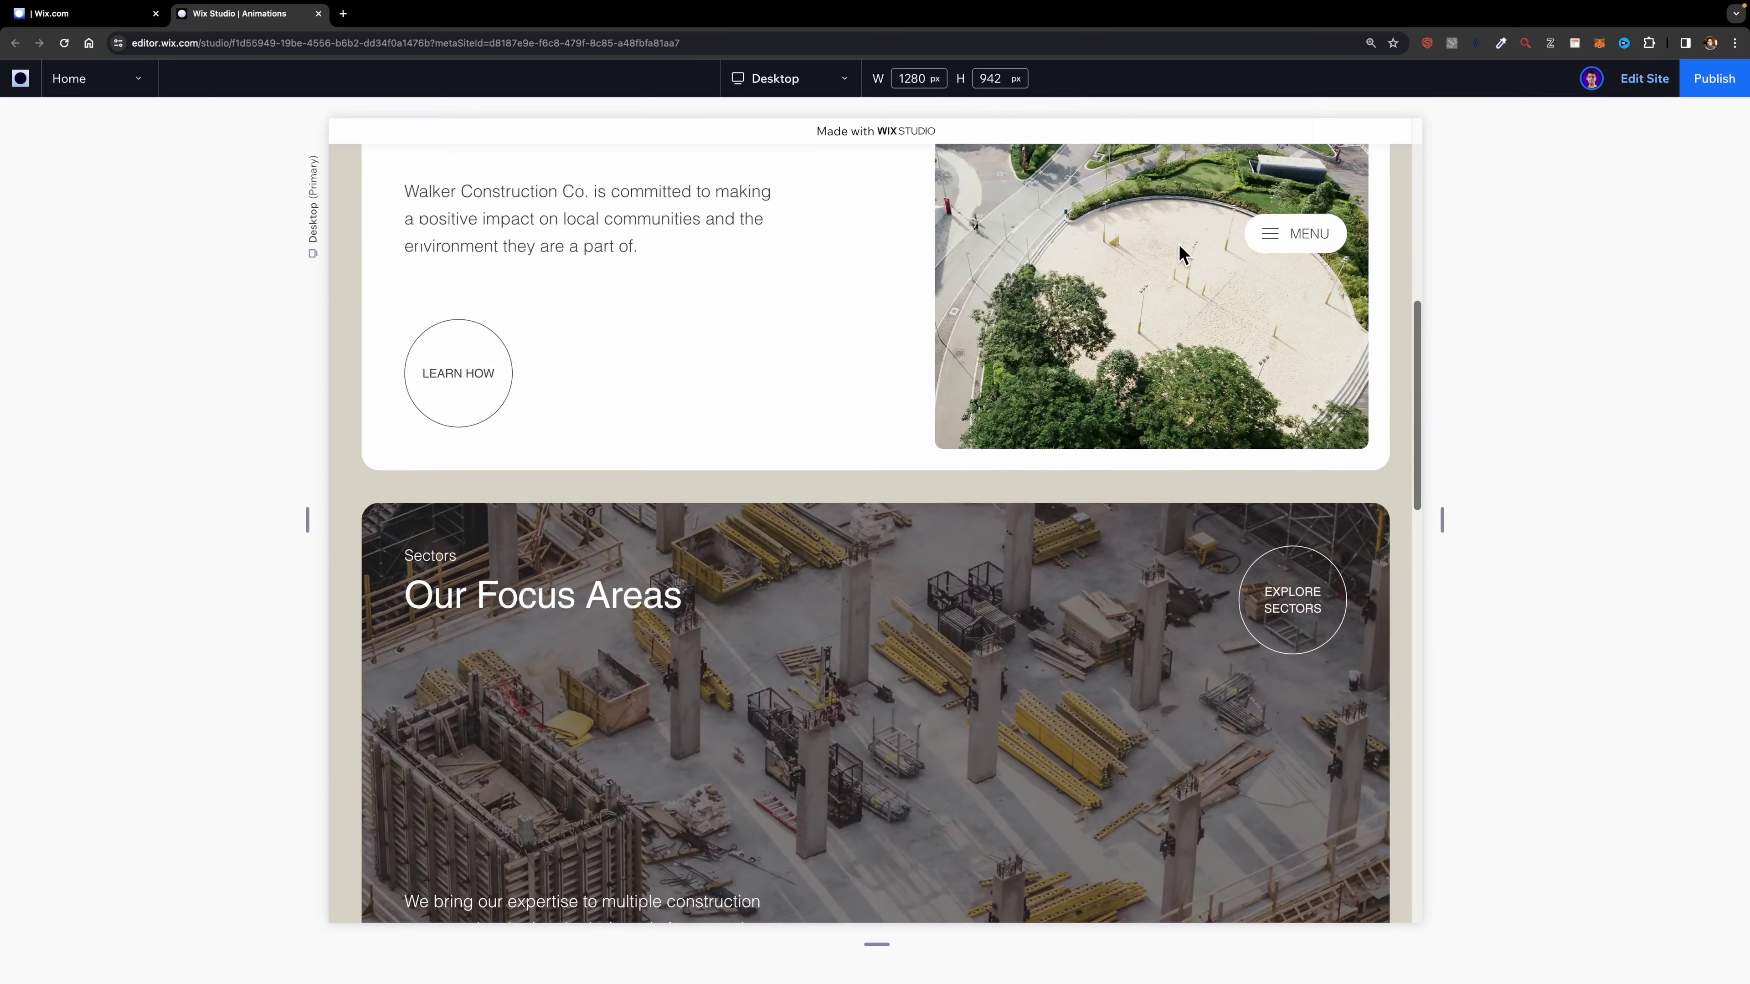
# - Enter editing mode, select the Header, and show the Pages and Layers panels
pyautogui.click(1643, 78)
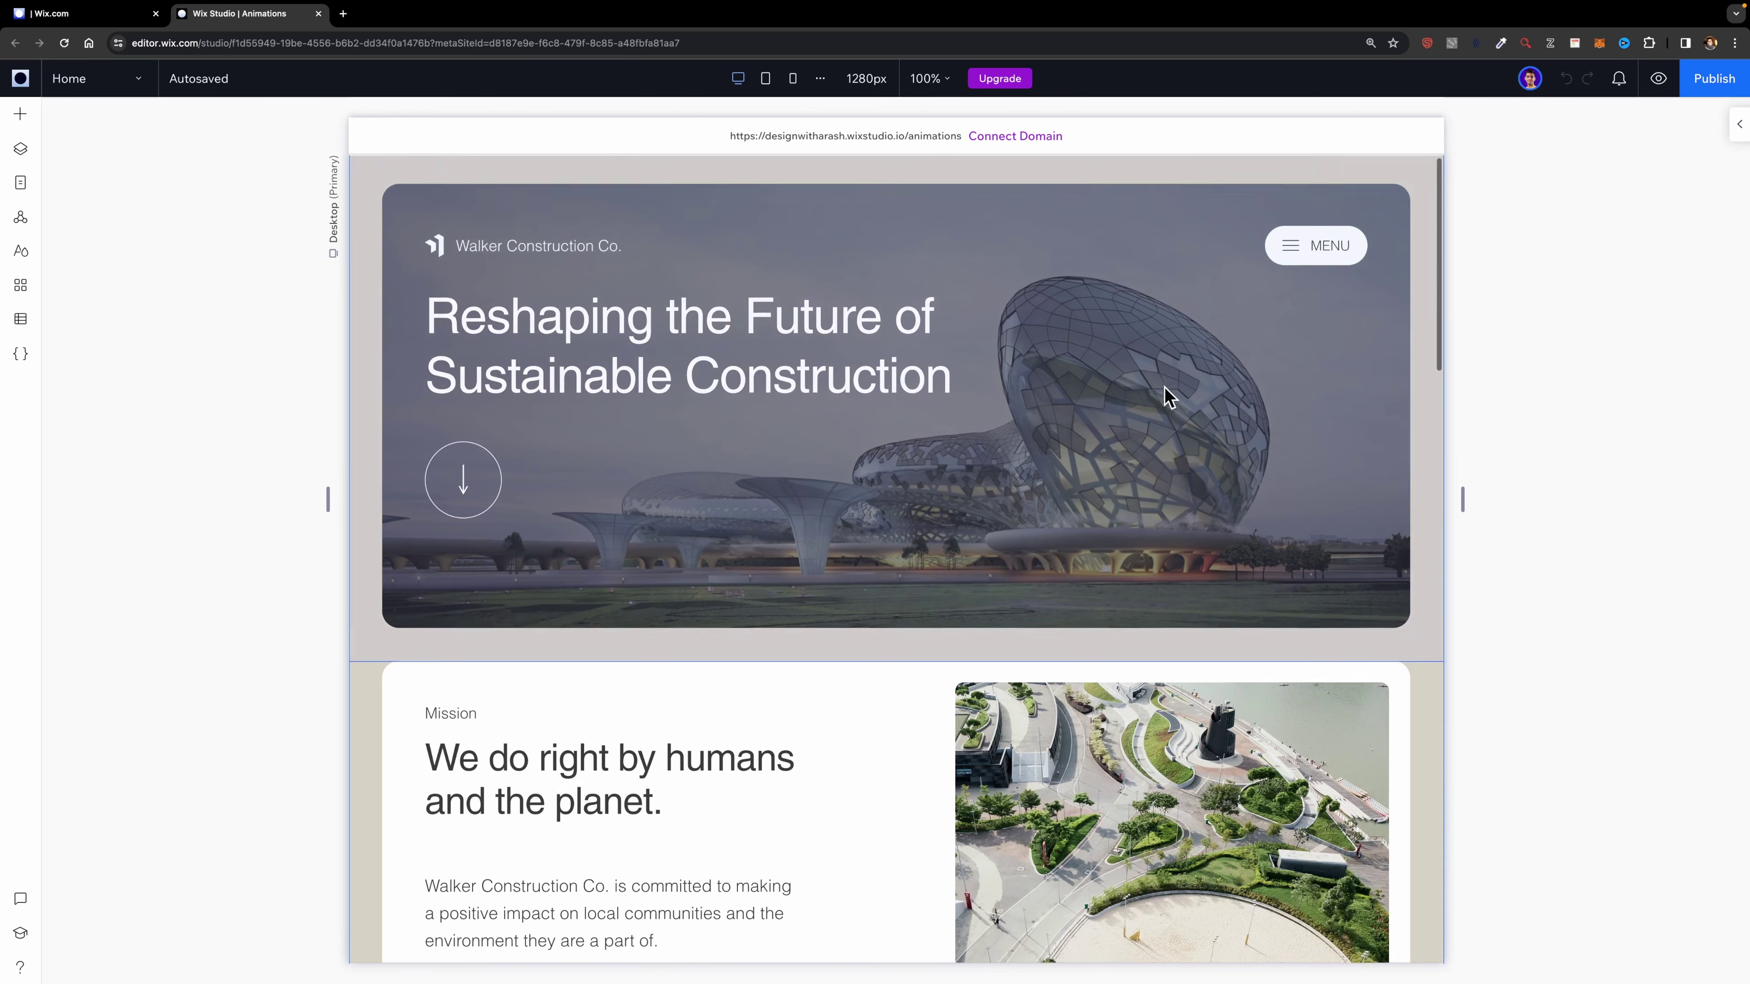
pyautogui.scroll(-15, 1165, 387)
pyautogui.scroll(15, 1164, 397)
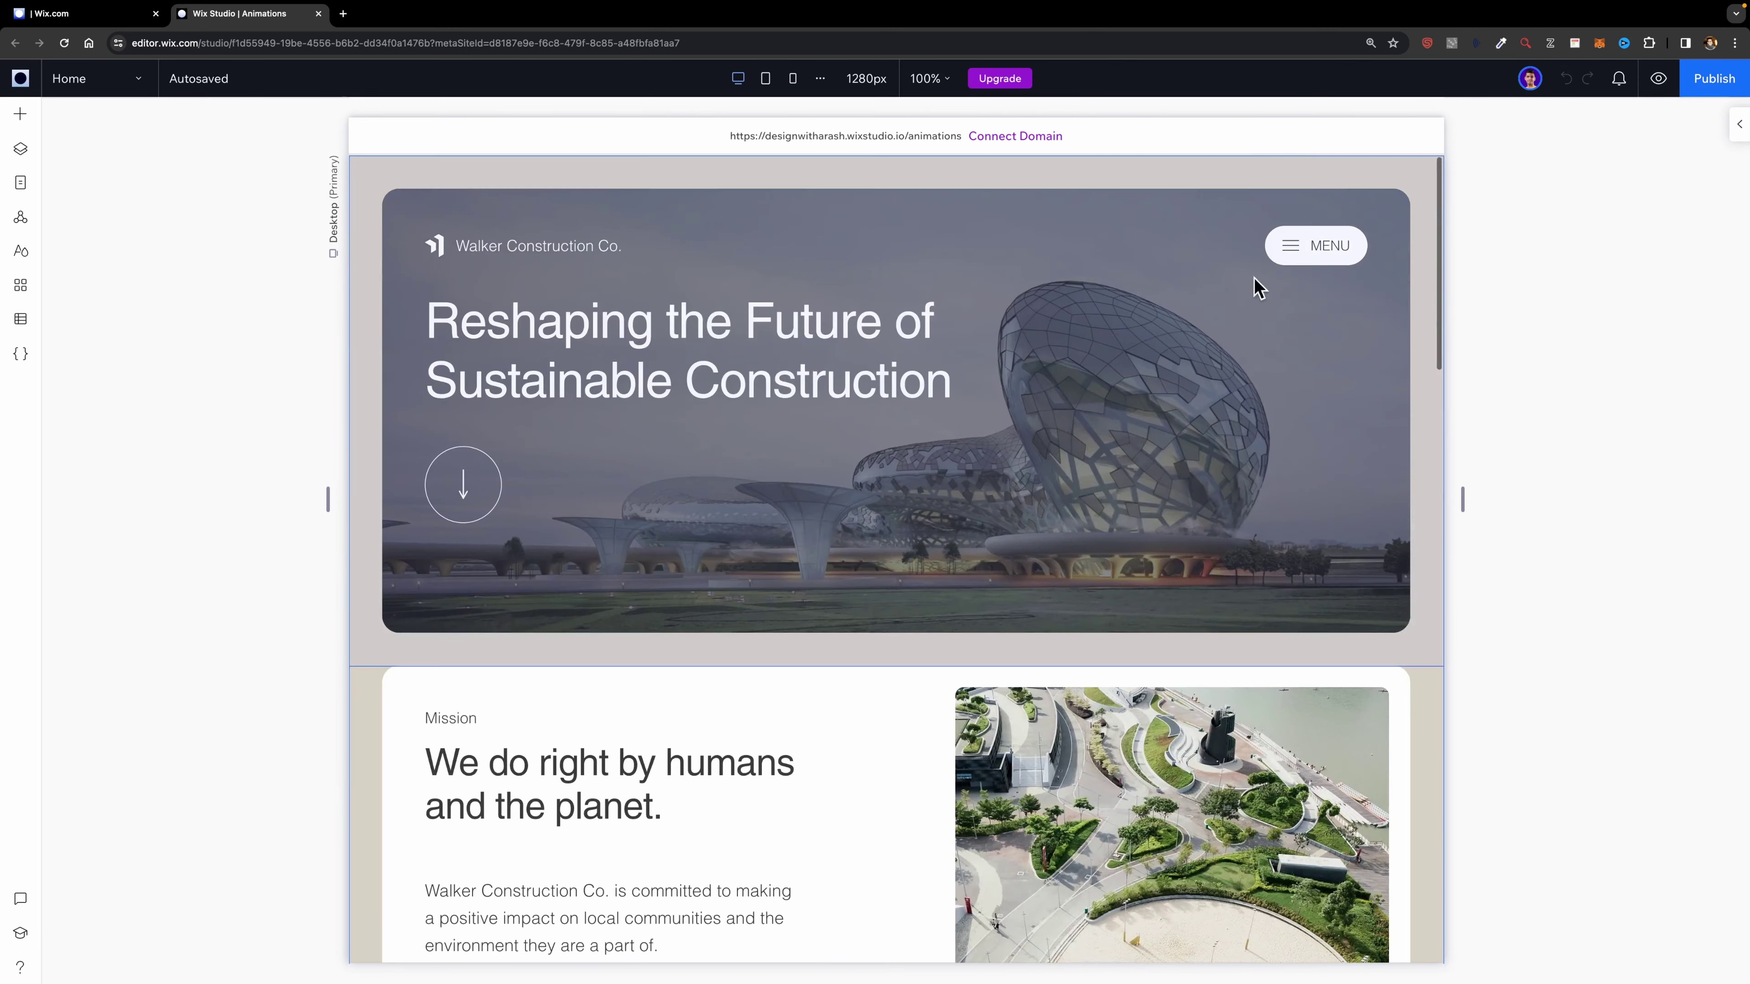
pyautogui.click(1079, 234)
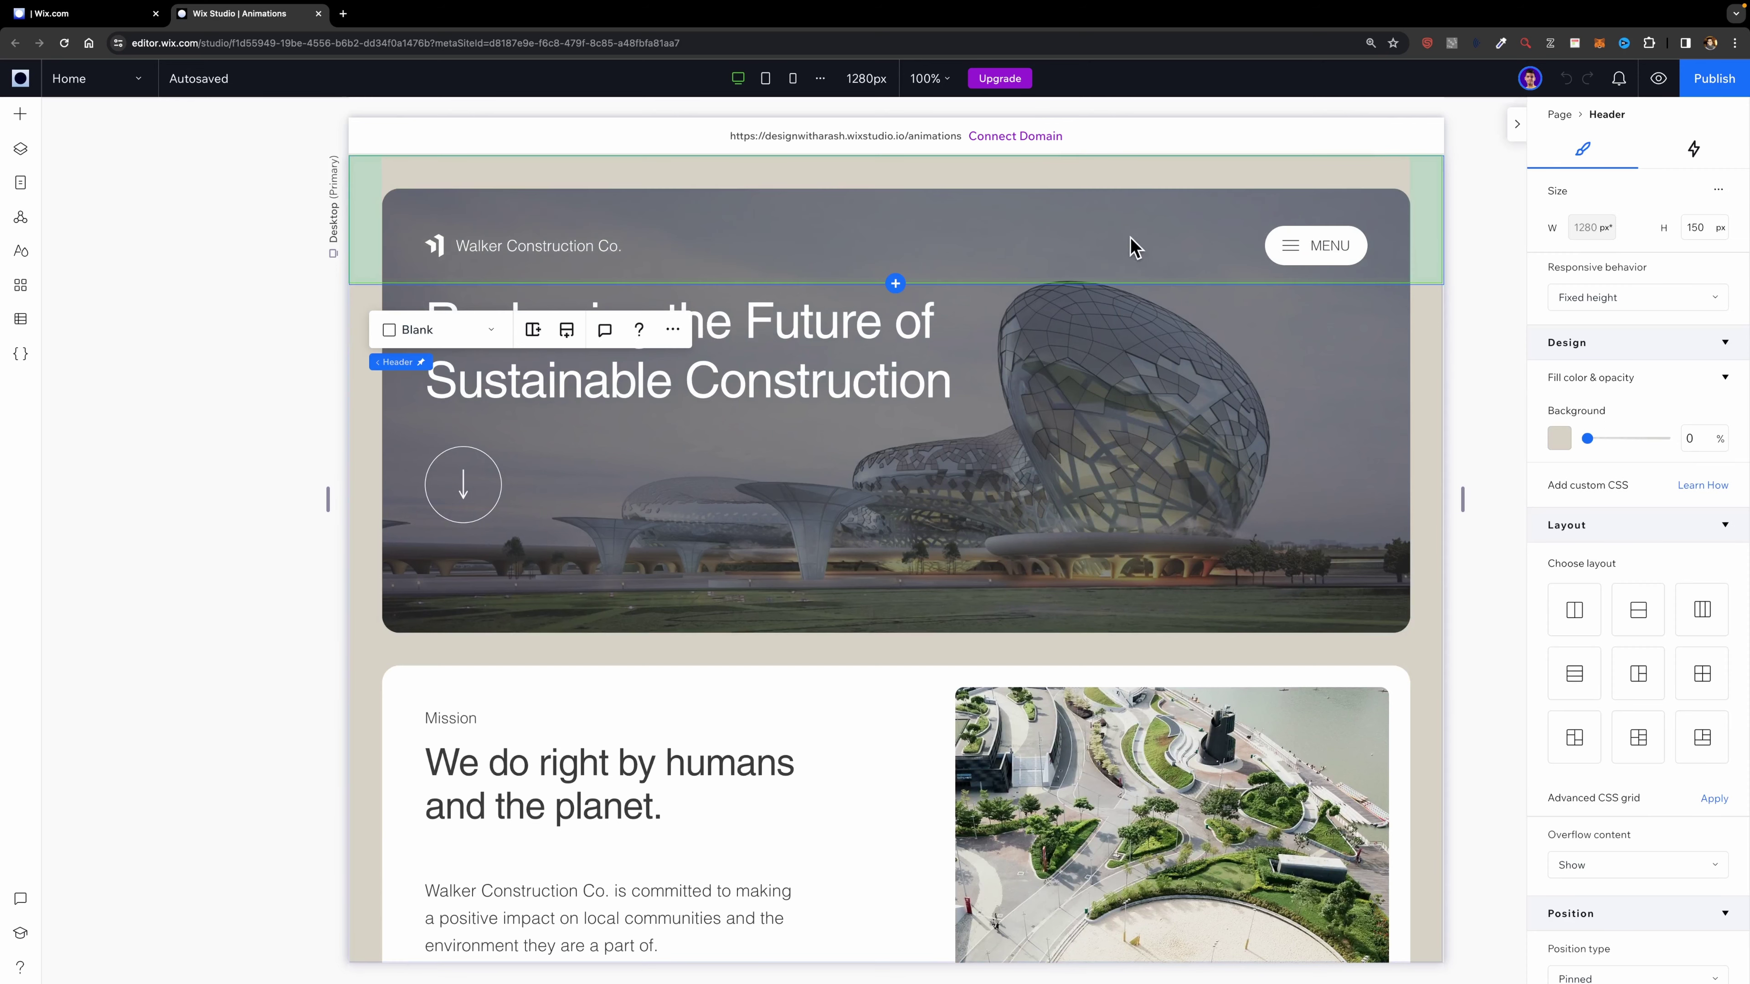
pyautogui.click(21, 181)
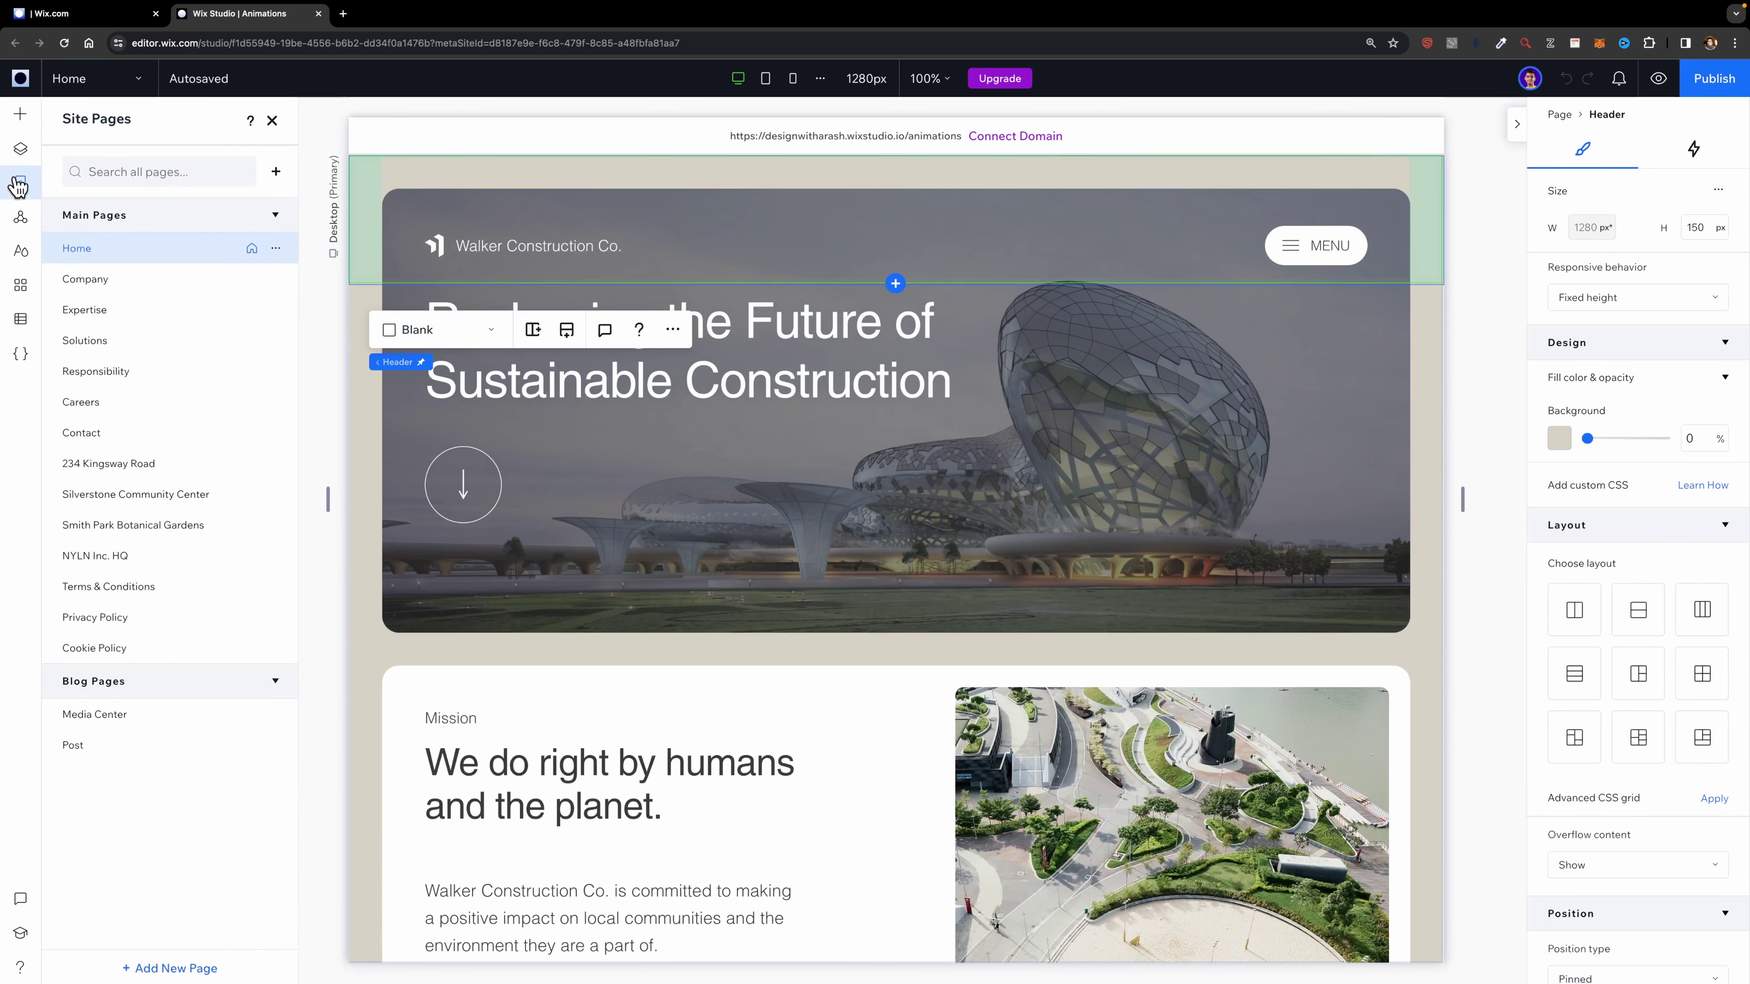
pyautogui.click(20, 148)
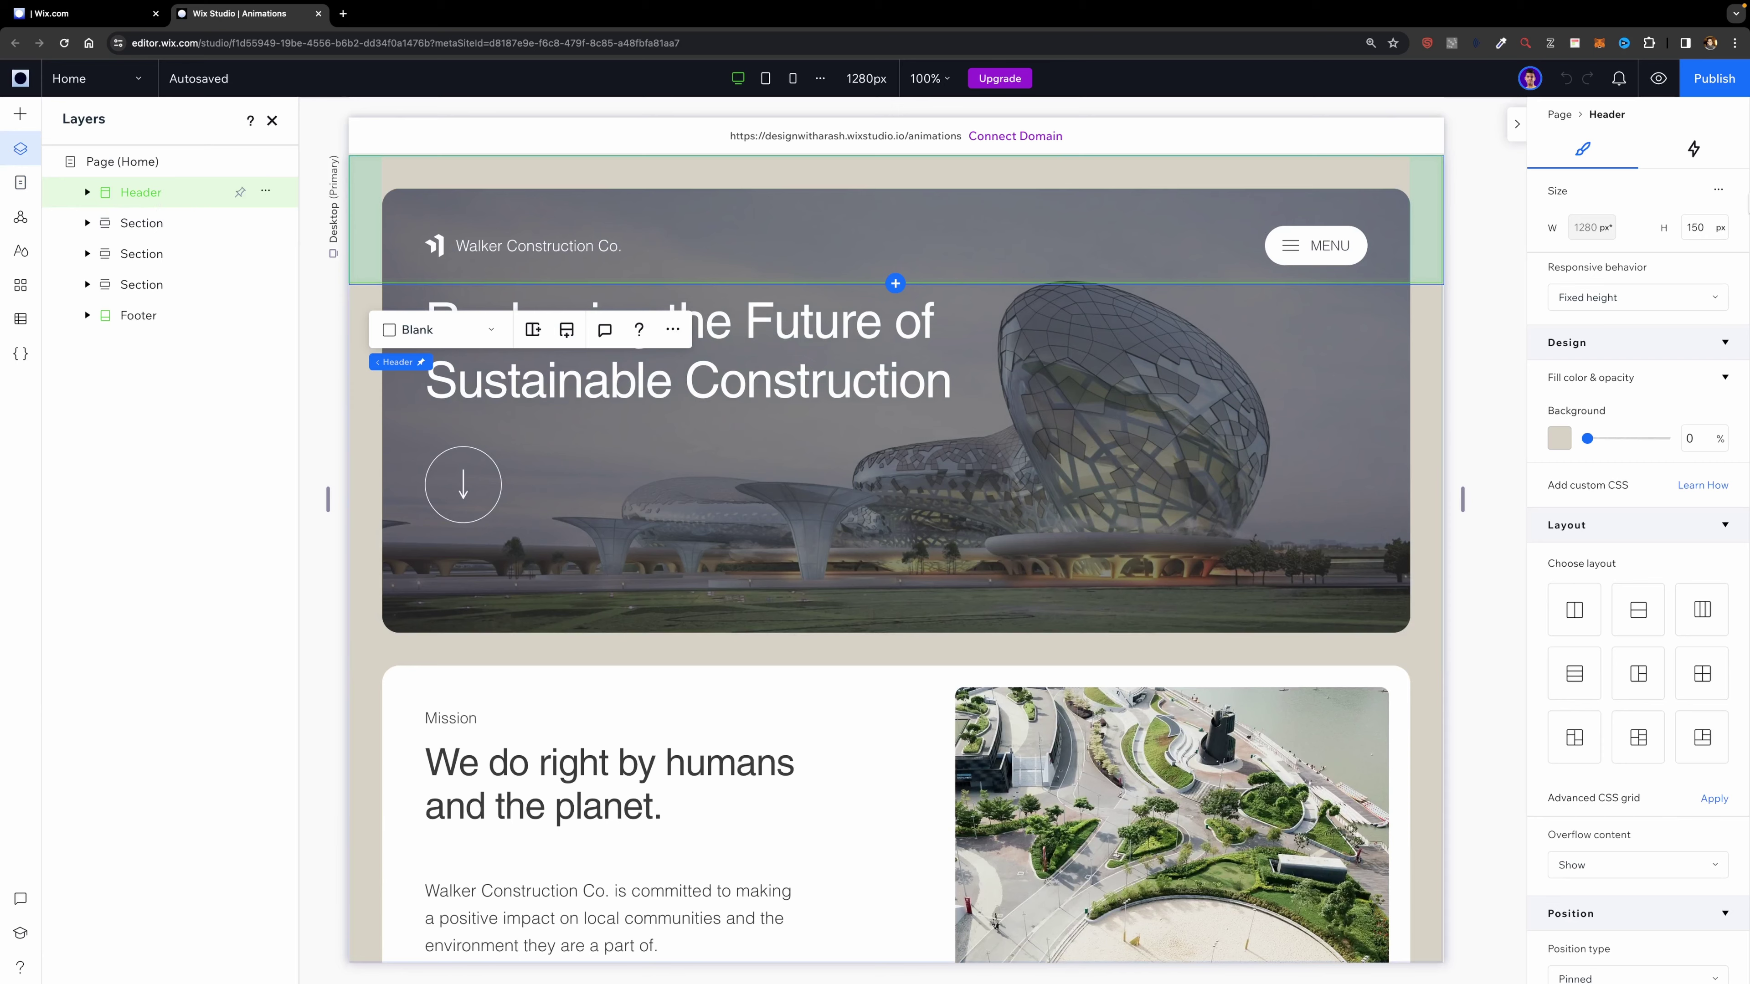
# - Switch on a Fade scroll transition for the pinned Header under Scroll Effect
pyautogui.scroll(-8, 1616, 371)
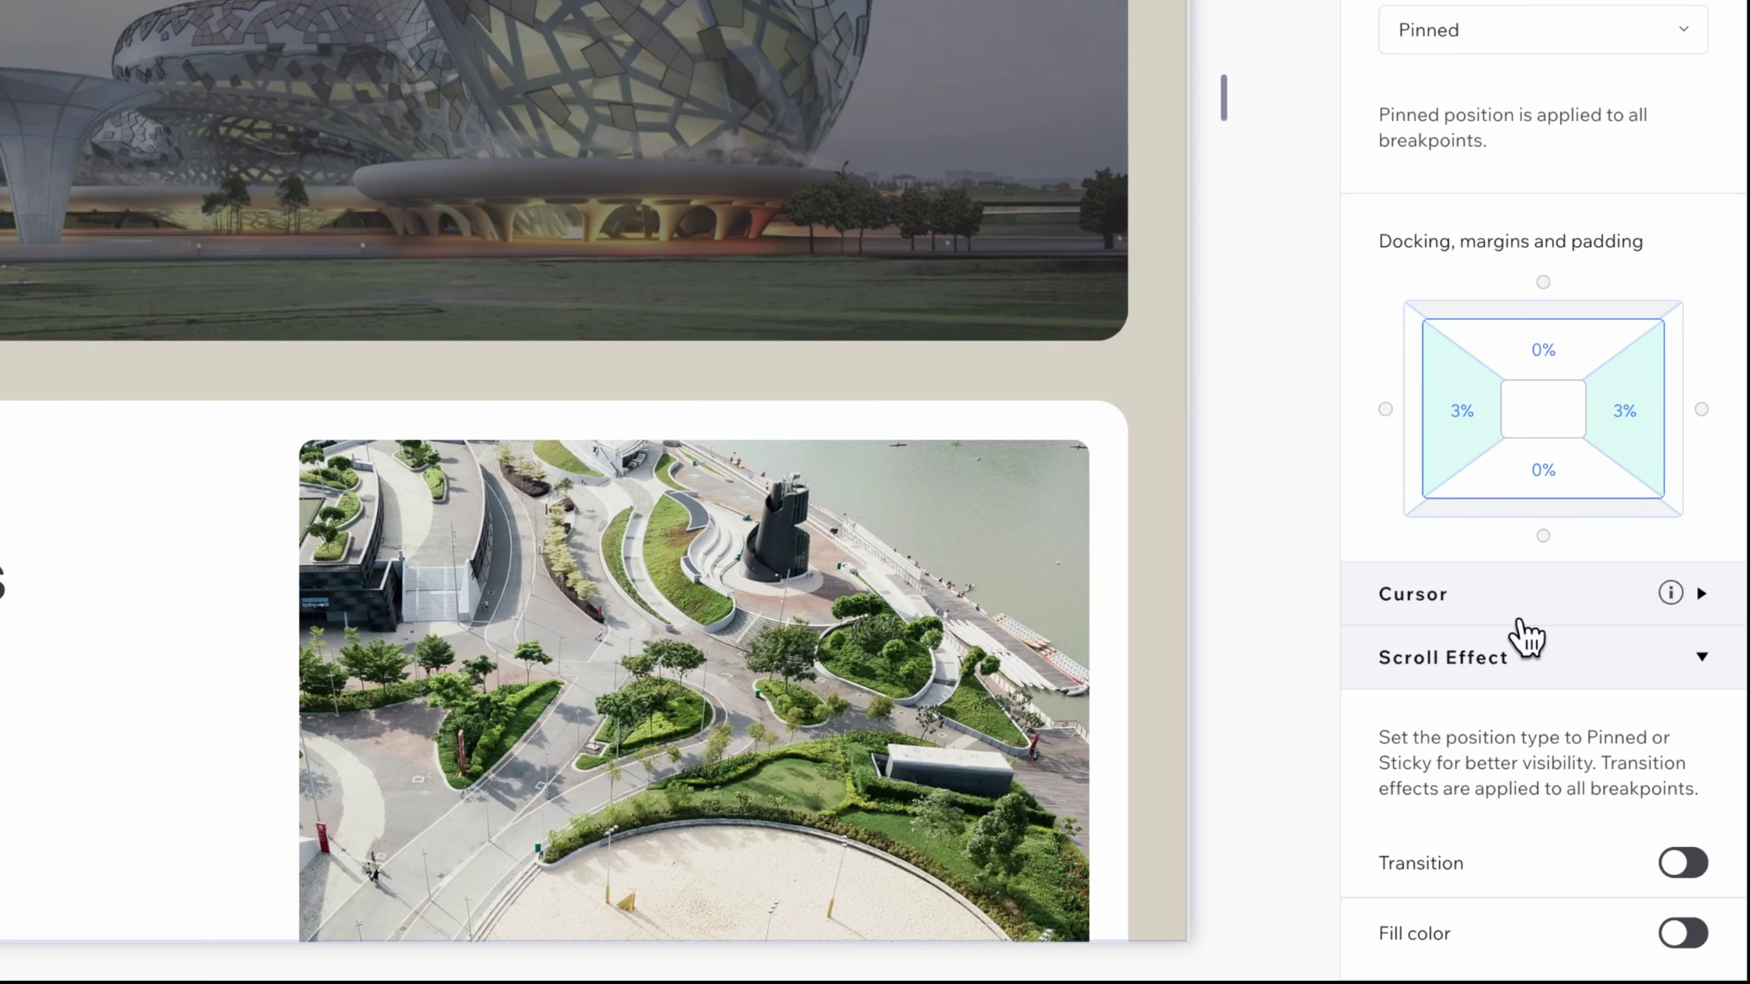
pyautogui.click(1689, 870)
pyautogui.scroll(-5, 1581, 808)
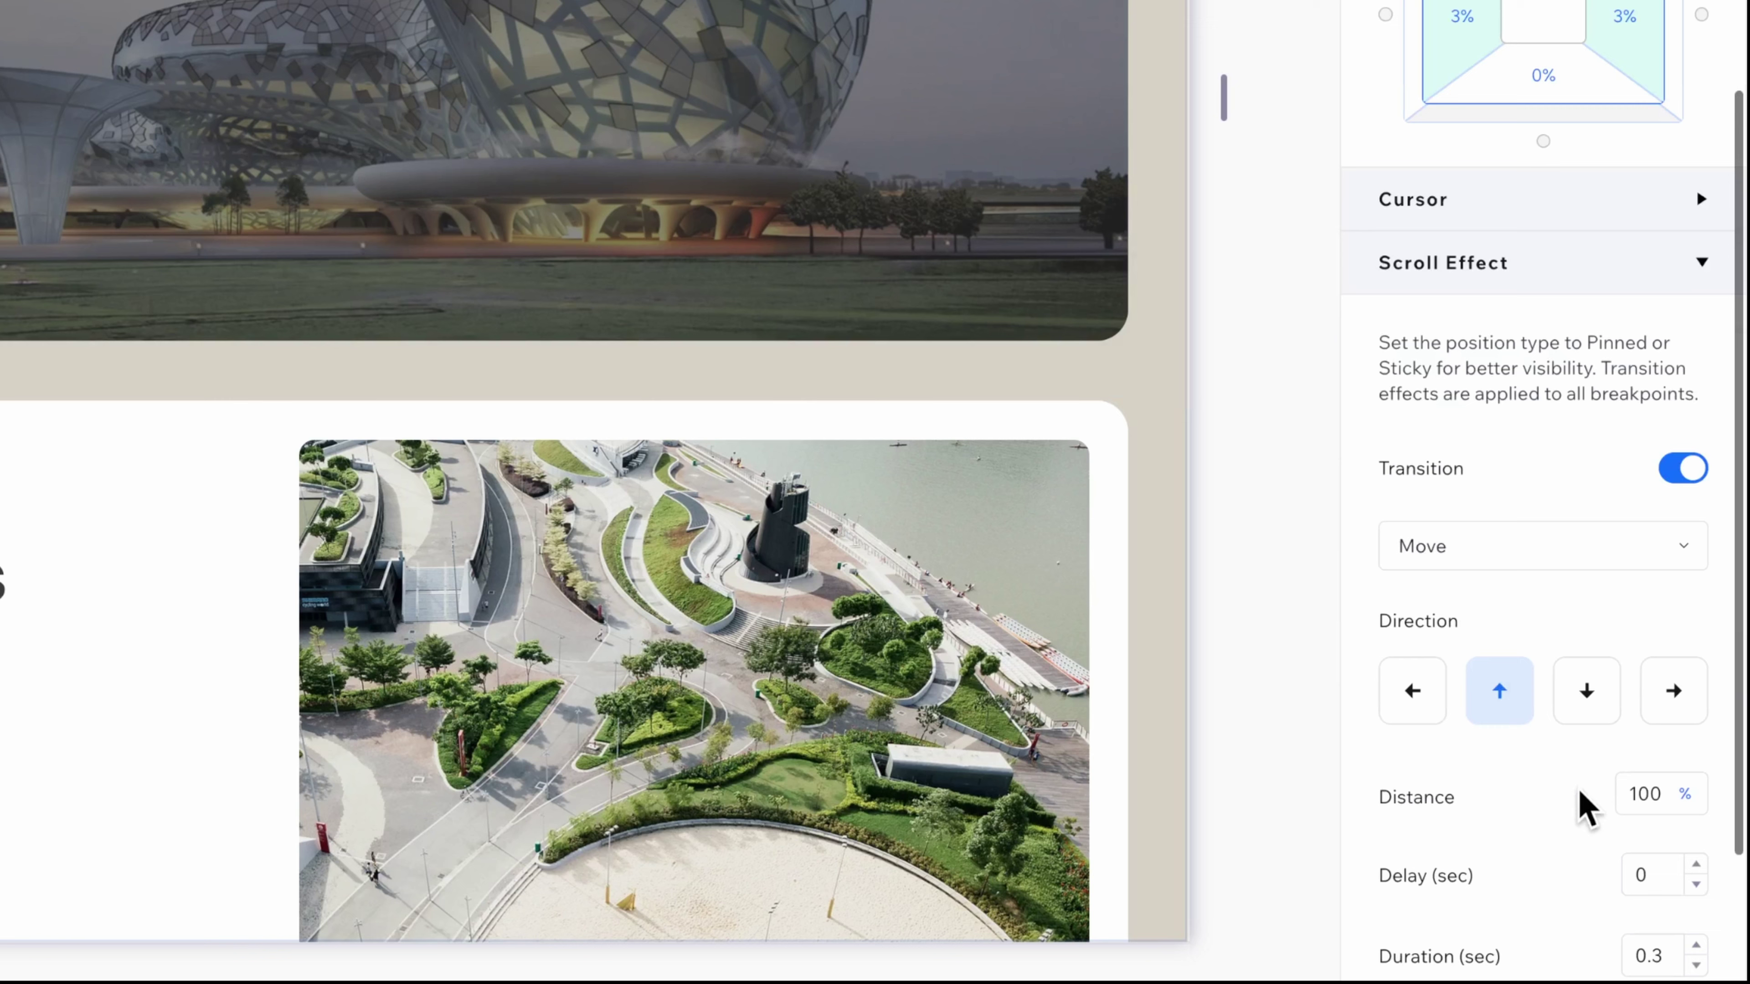
pyautogui.scroll(-2, 1515, 558)
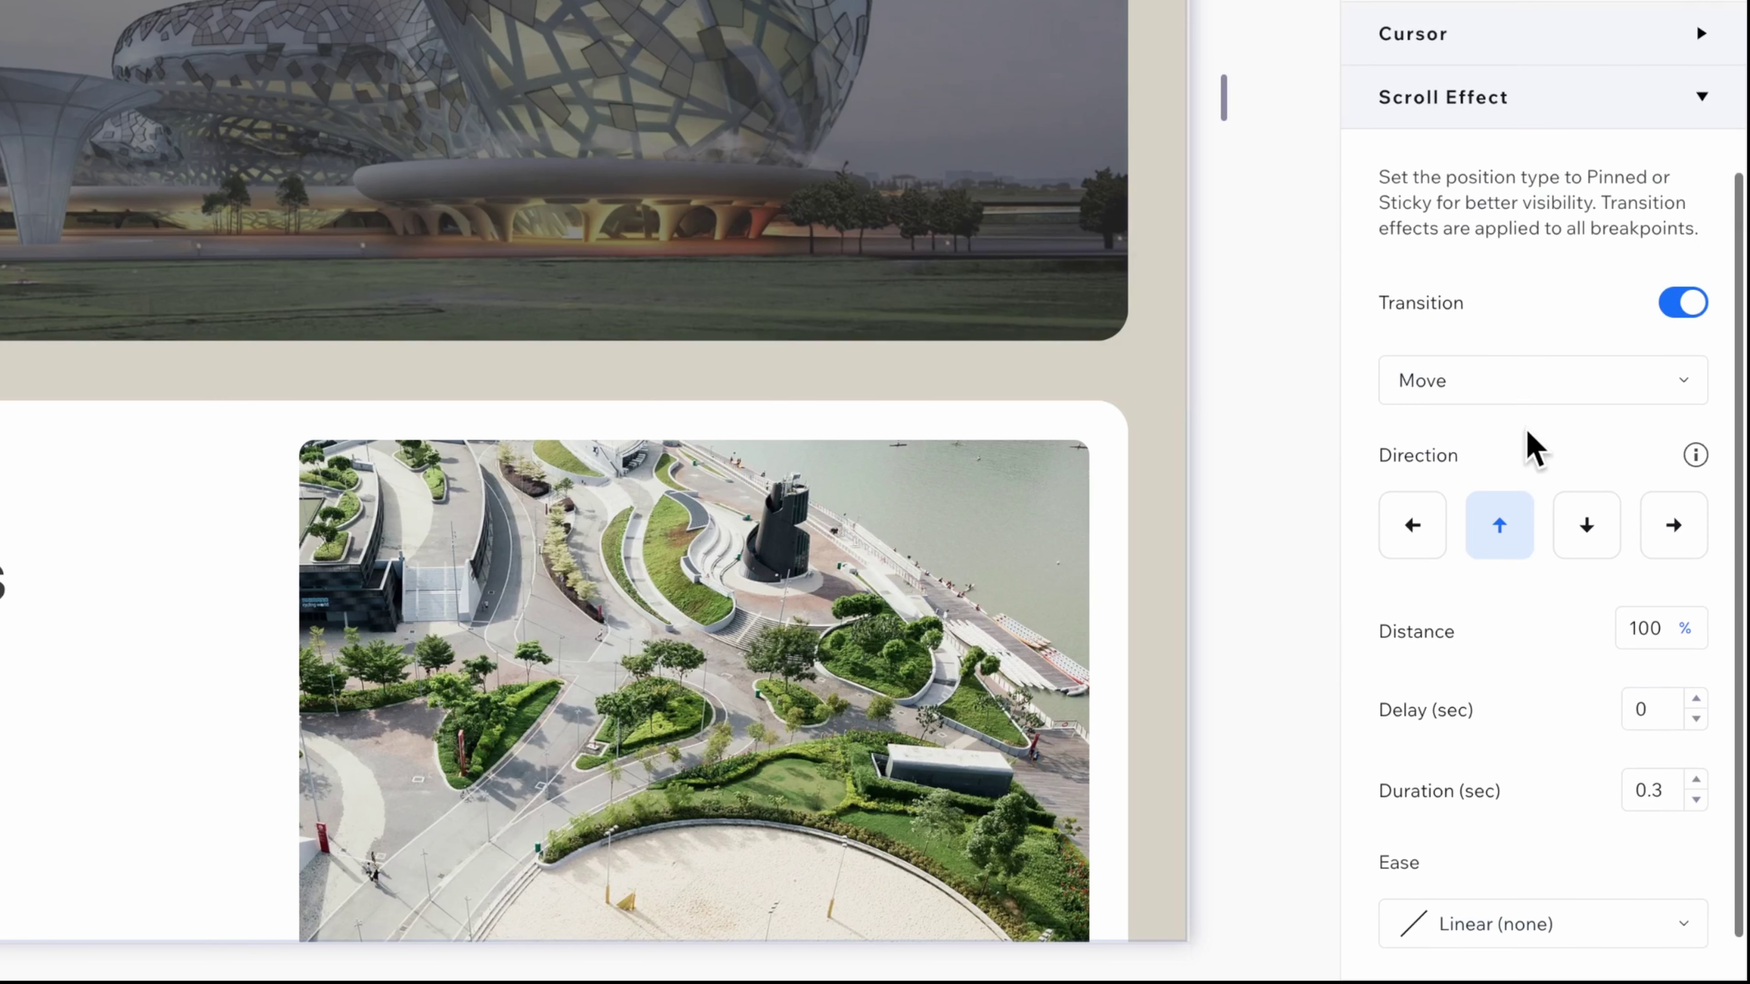
pyautogui.click(1522, 395)
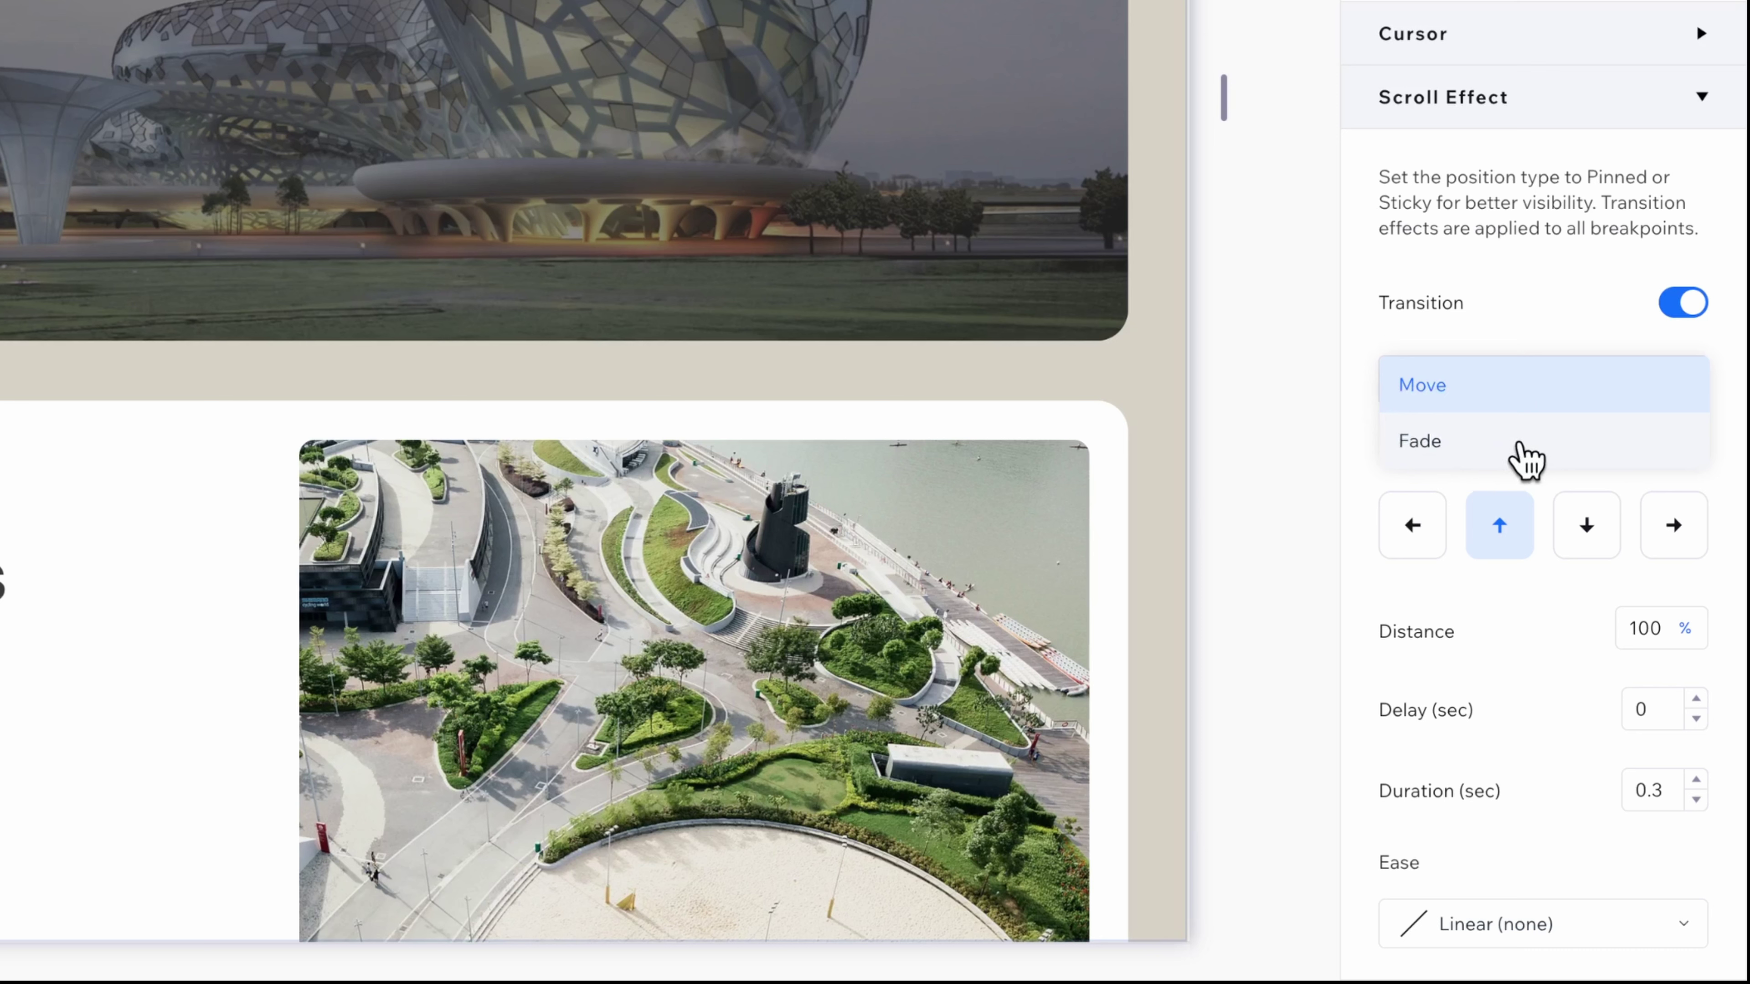
pyautogui.click(1479, 455)
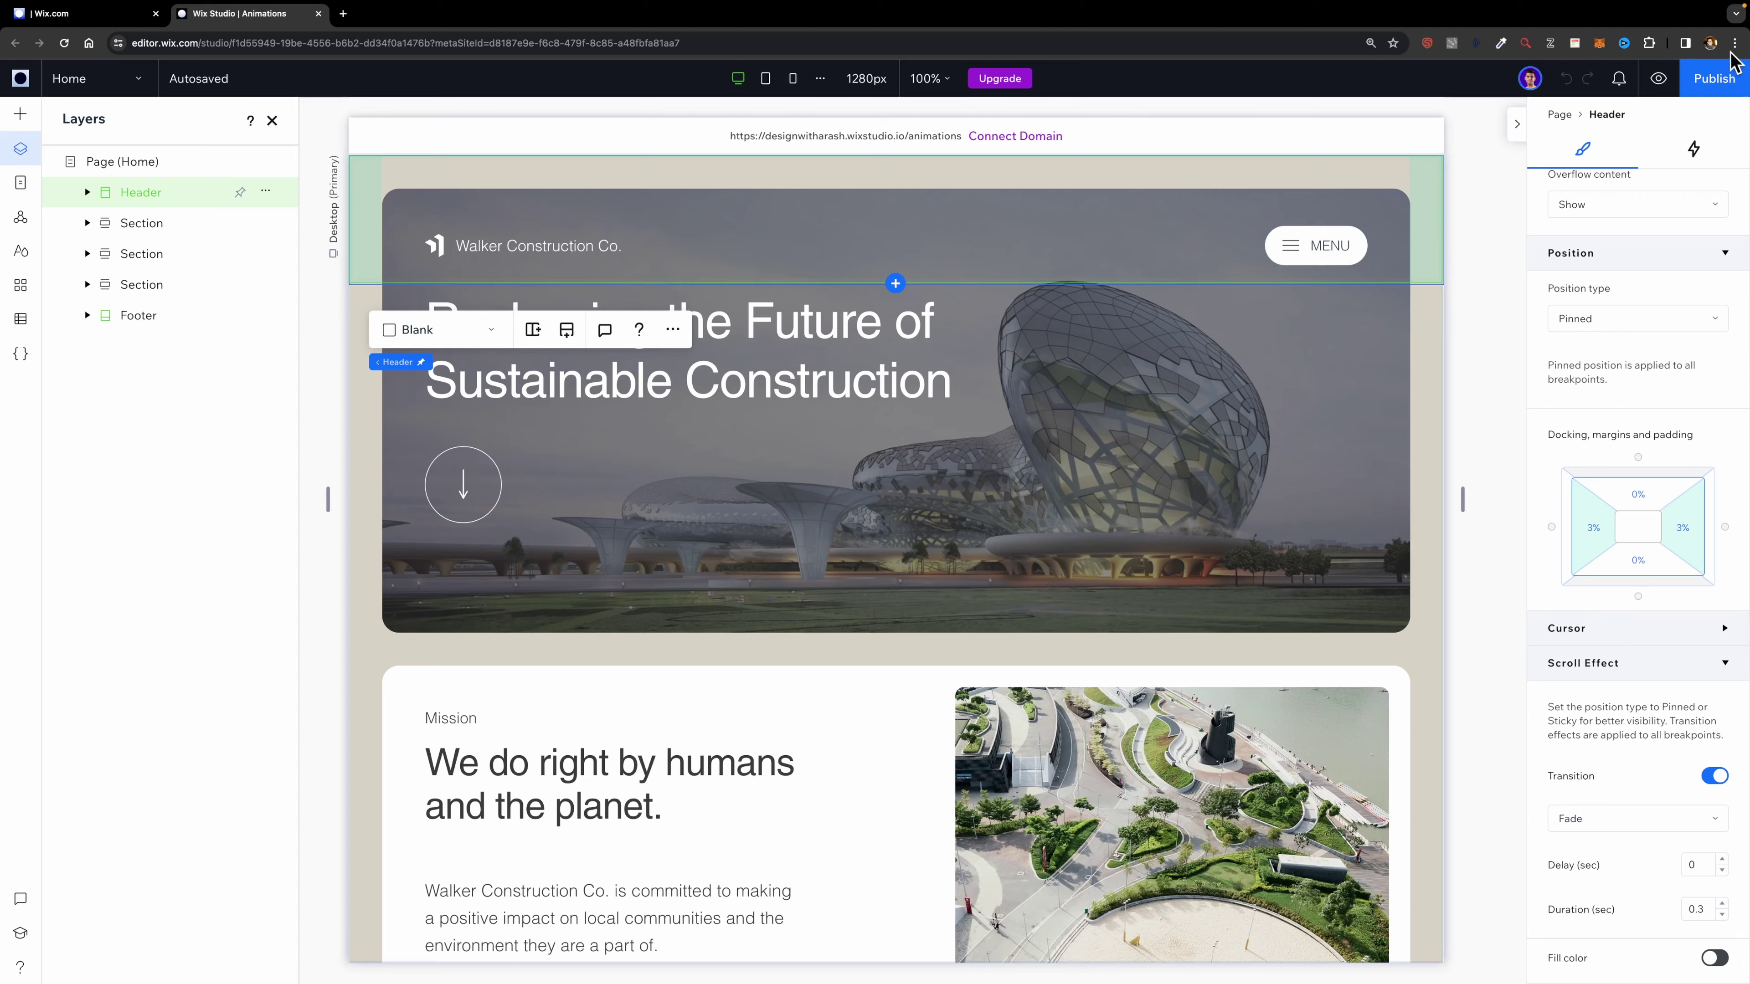
# - Preview the home page, scrolling down and back up to test the Header's fade
pyautogui.click(1659, 78)
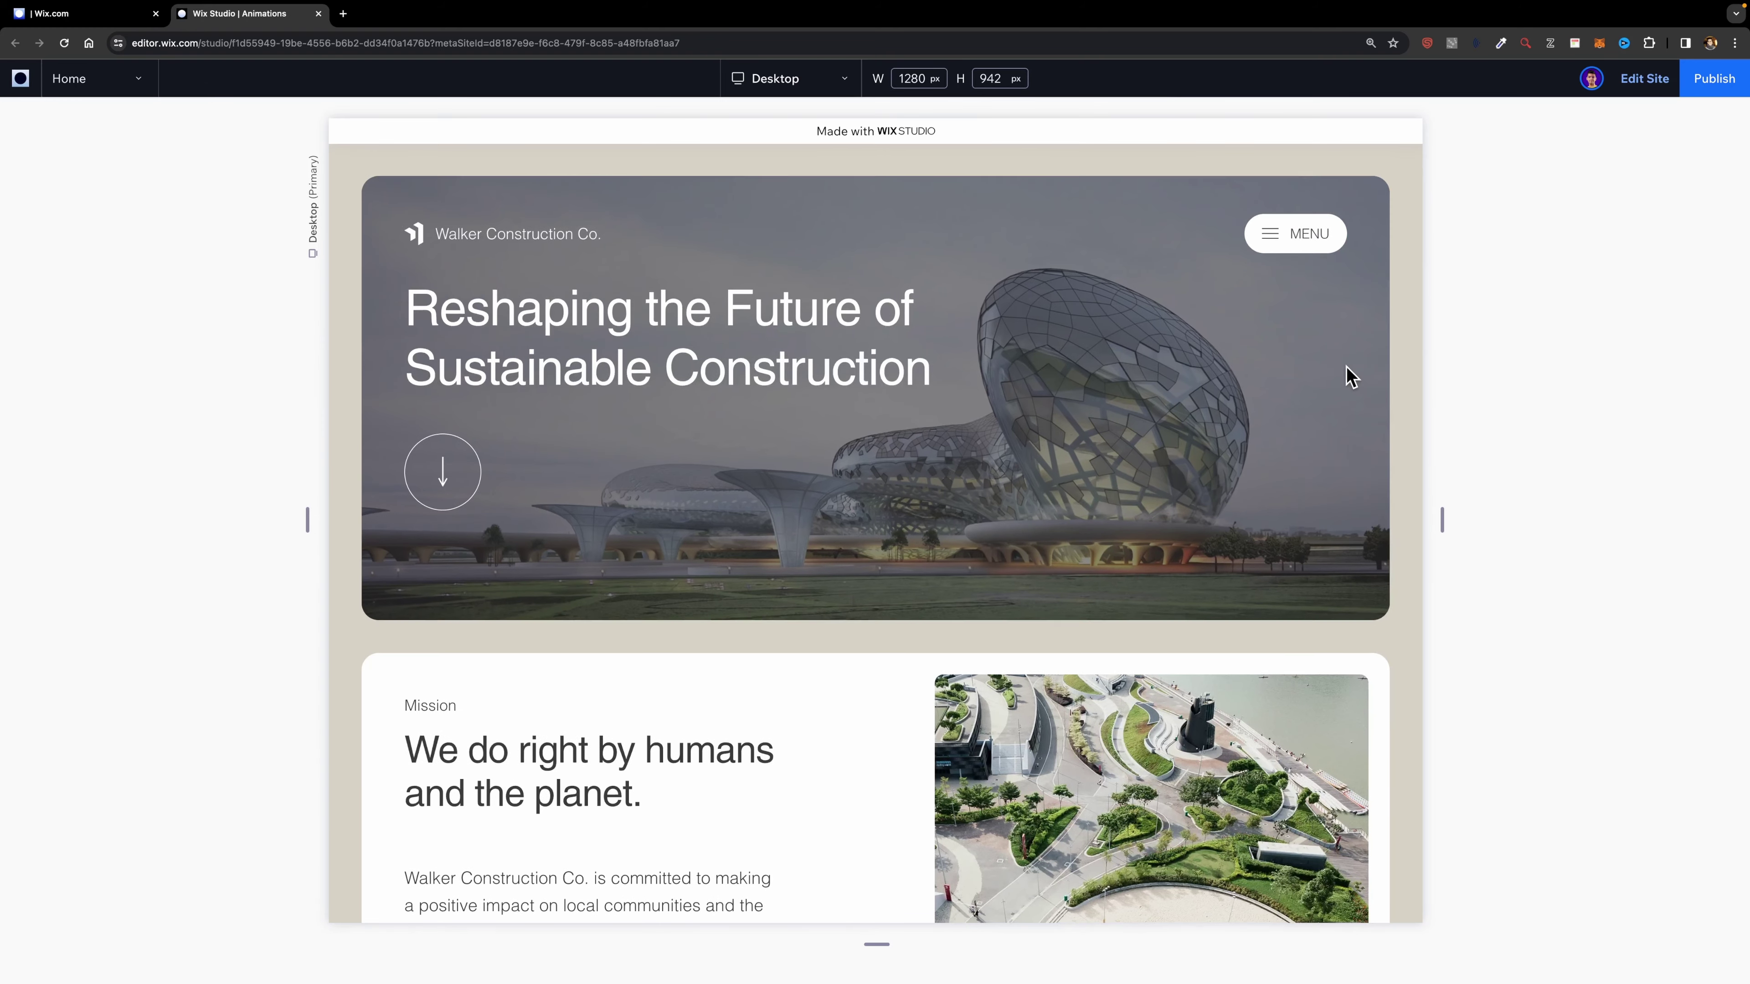
pyautogui.scroll(-7, 1349, 374)
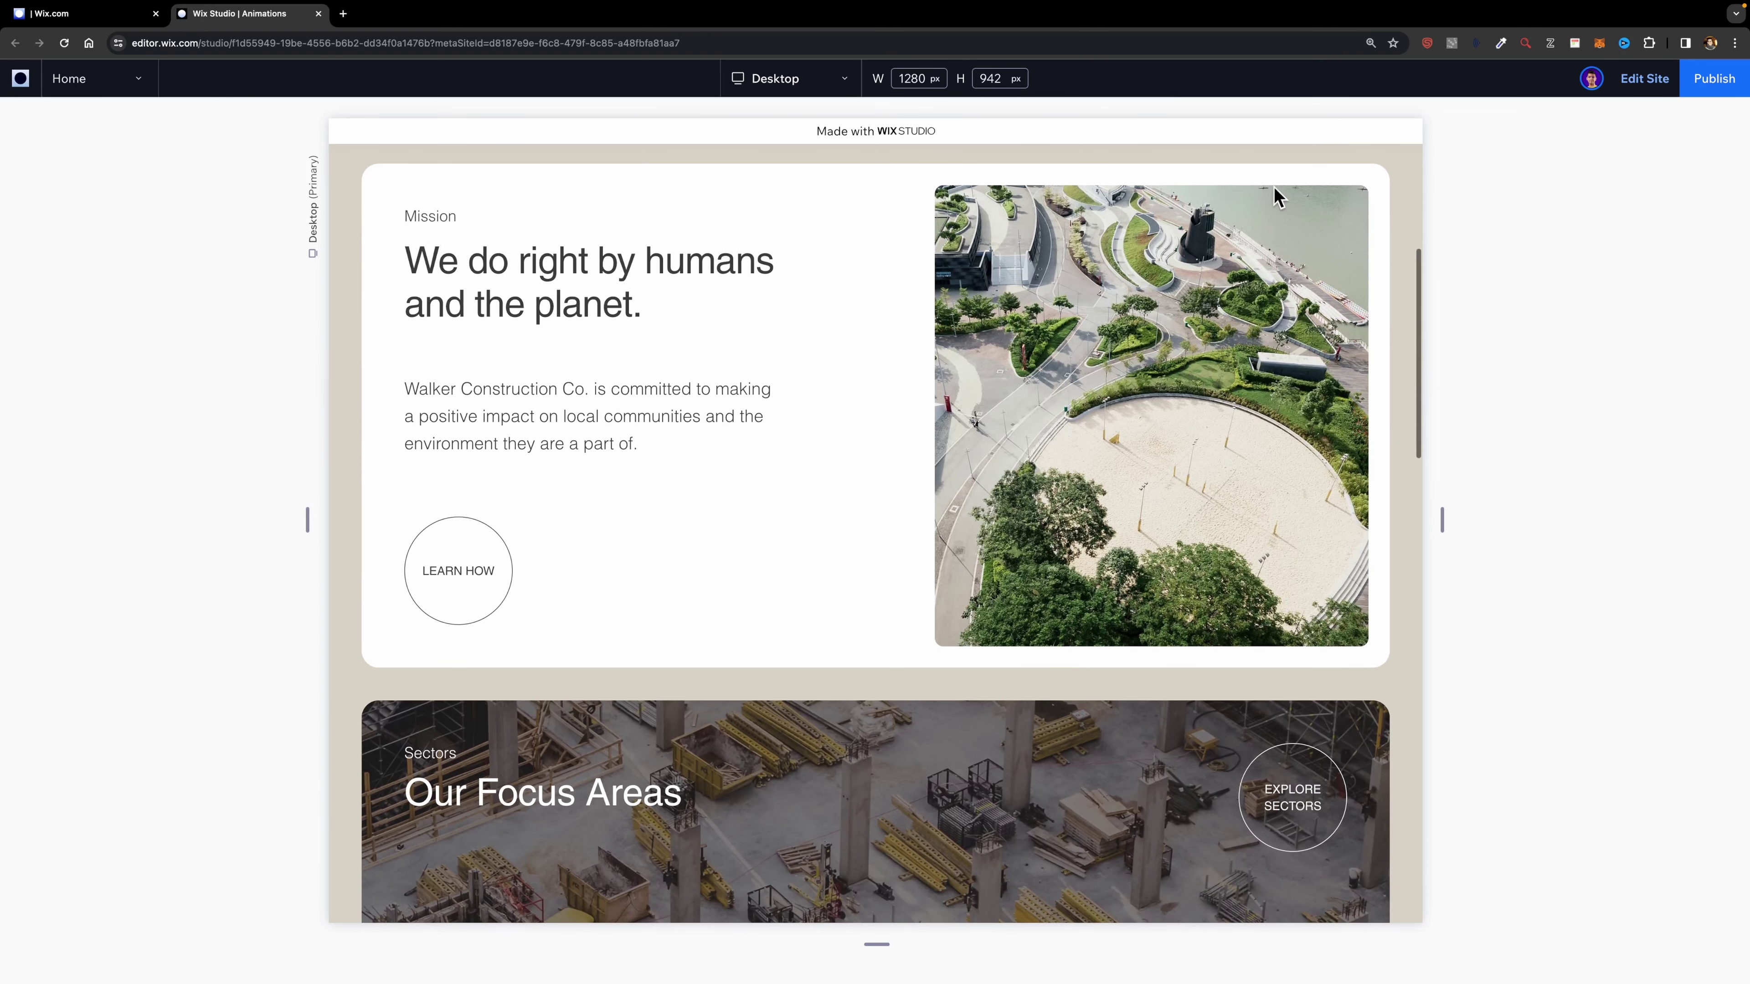
pyautogui.scroll(7, 1258, 187)
pyautogui.scroll(-4, 1288, 289)
pyautogui.scroll(-8, 1286, 286)
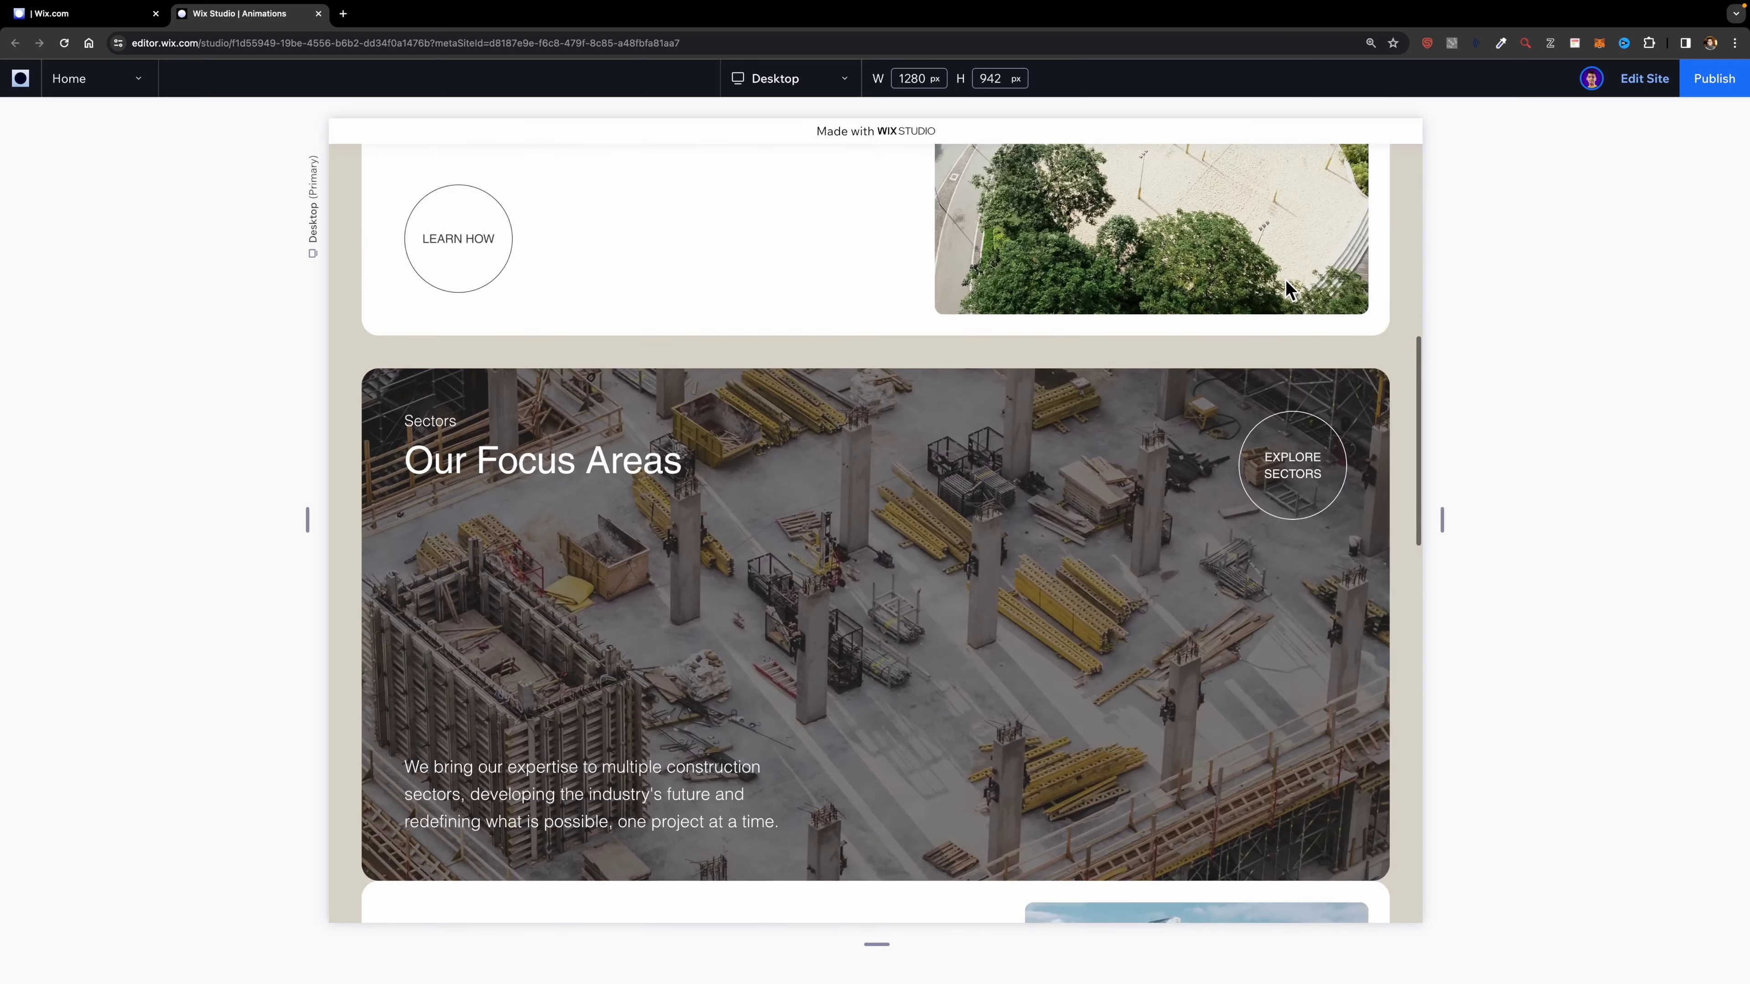
pyautogui.scroll(12, 1285, 282)
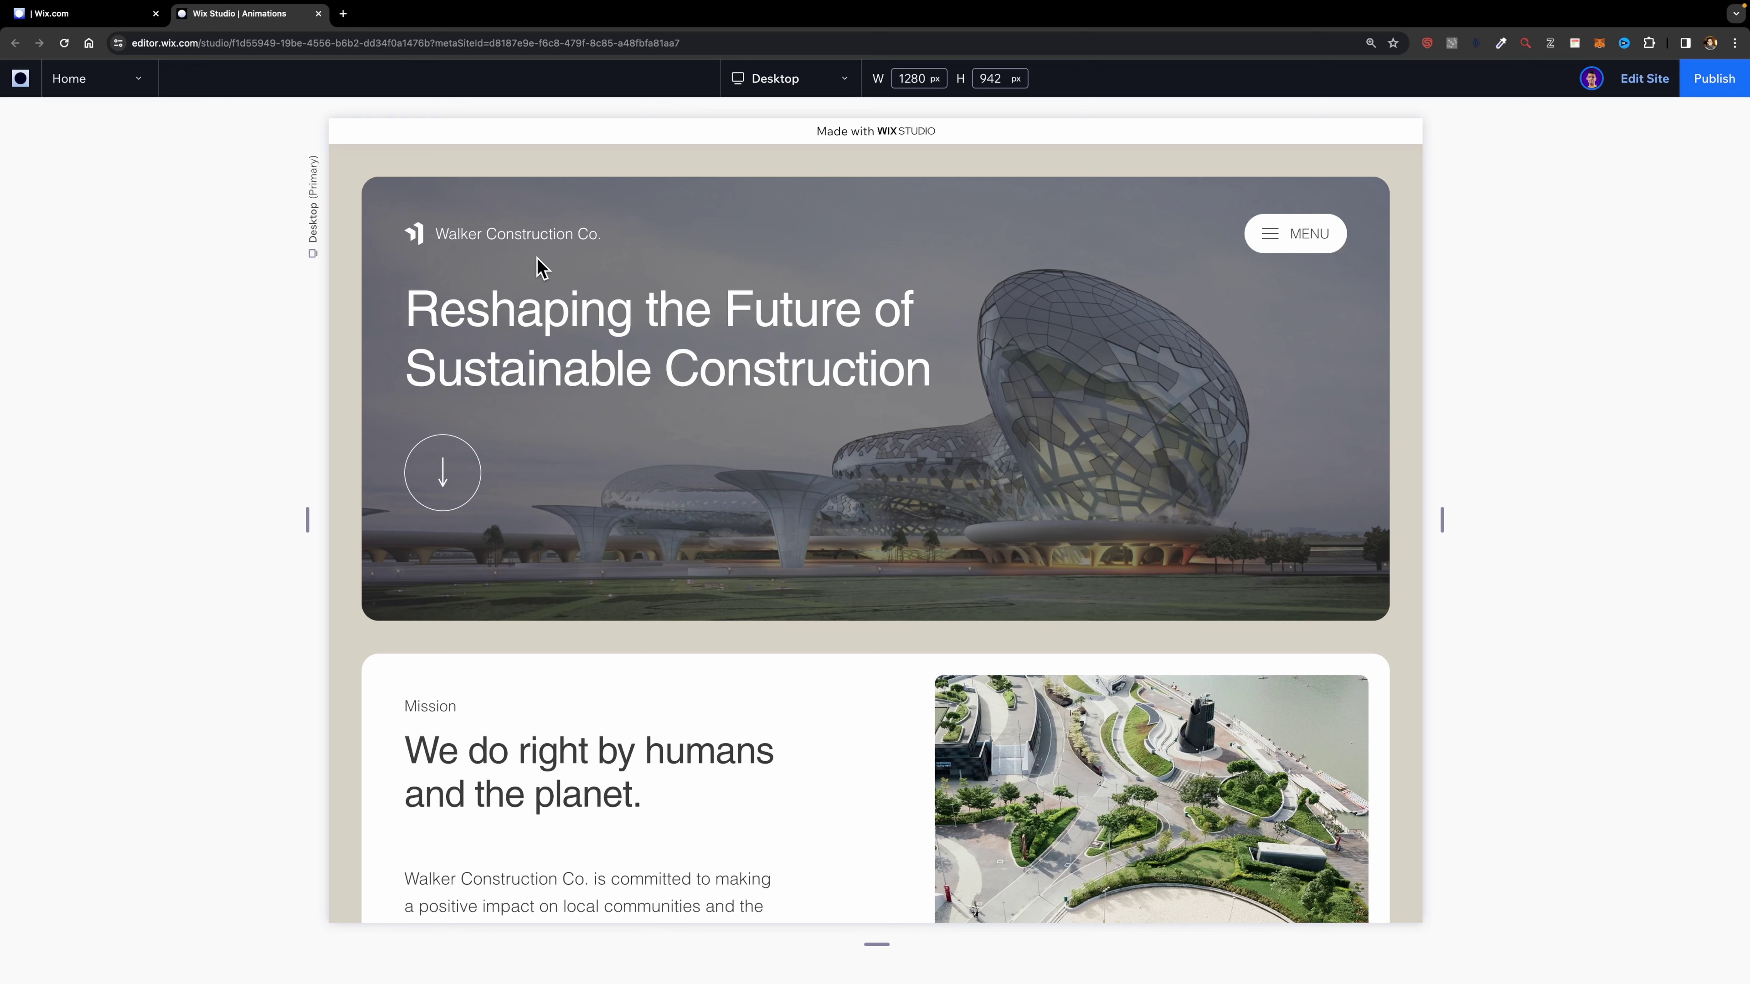
pyautogui.click(785, 99)
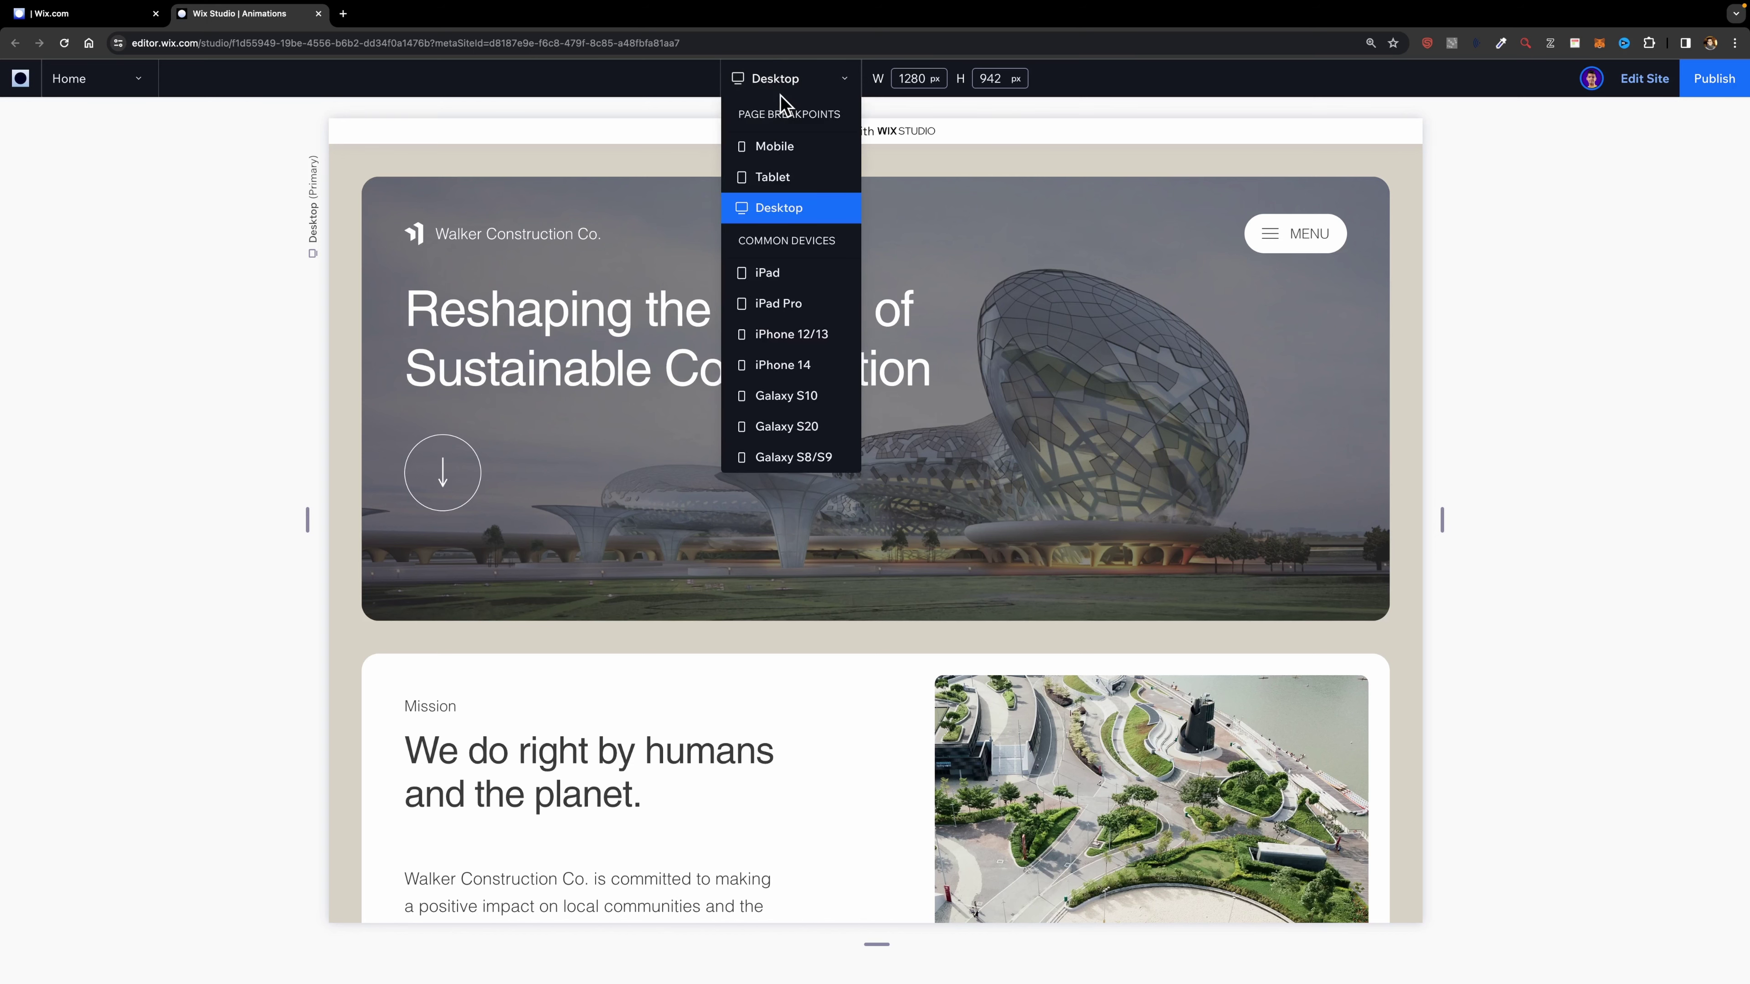
pyautogui.click(777, 178)
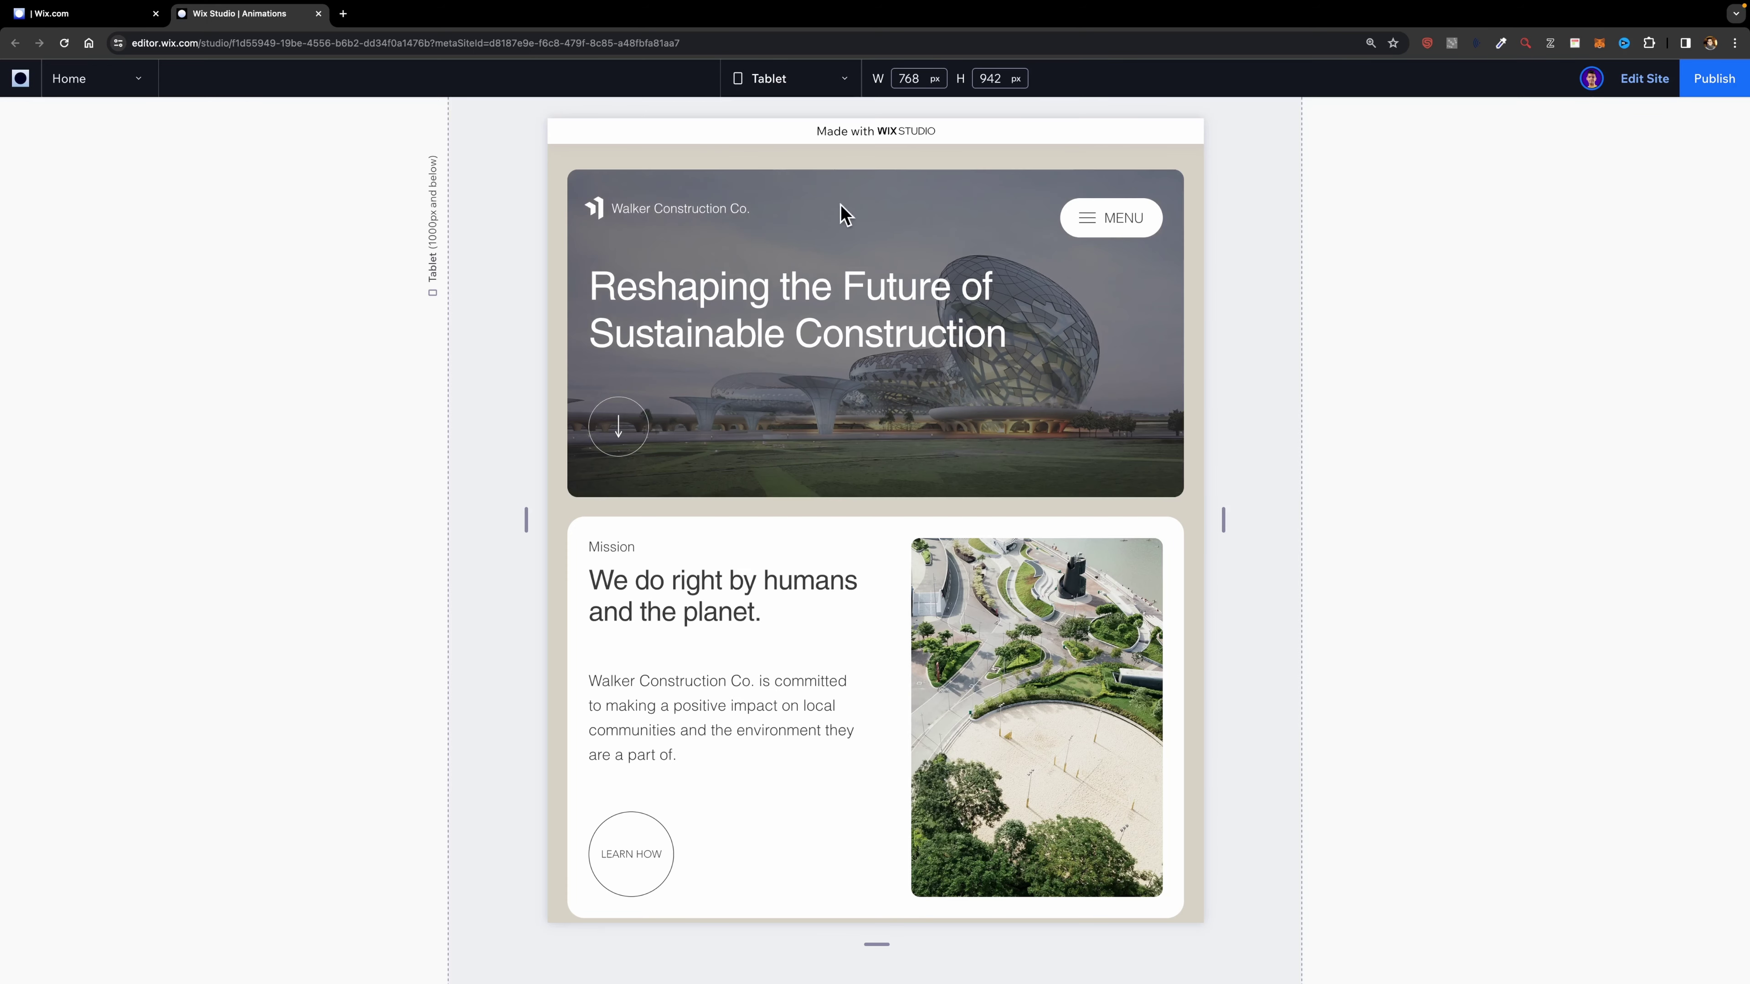
pyautogui.scroll(-5, 967, 269)
pyautogui.scroll(-3, 968, 269)
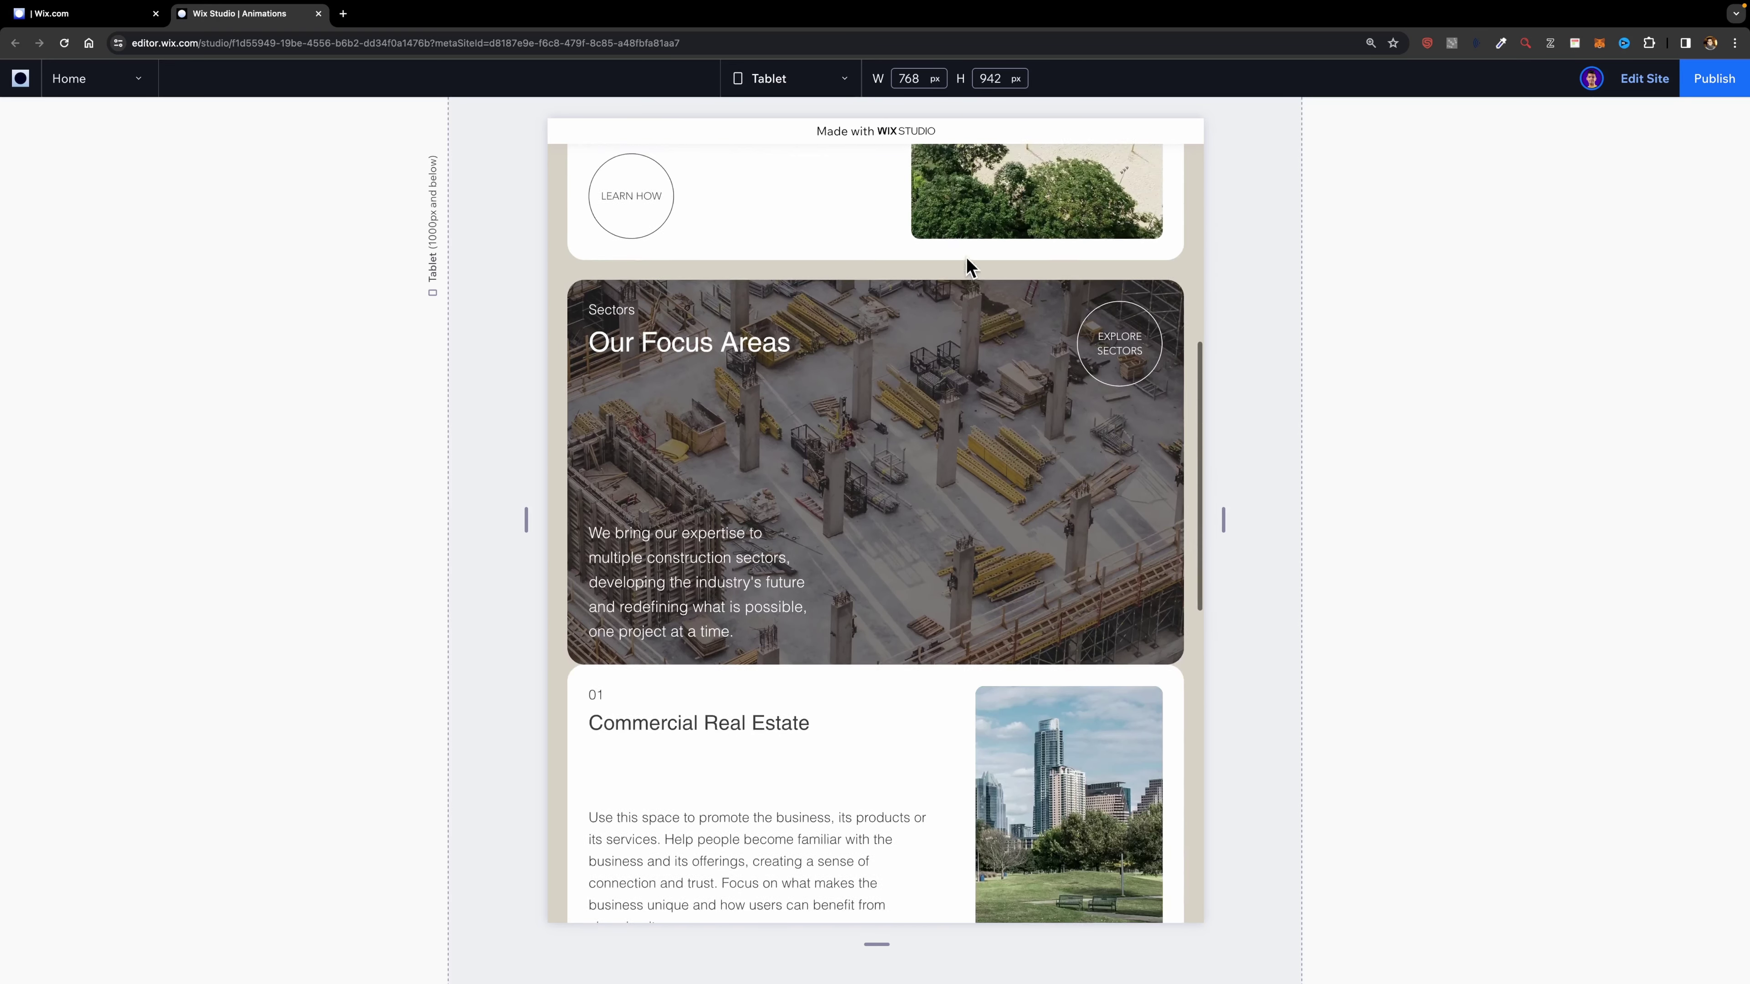
pyautogui.scroll(8, 968, 269)
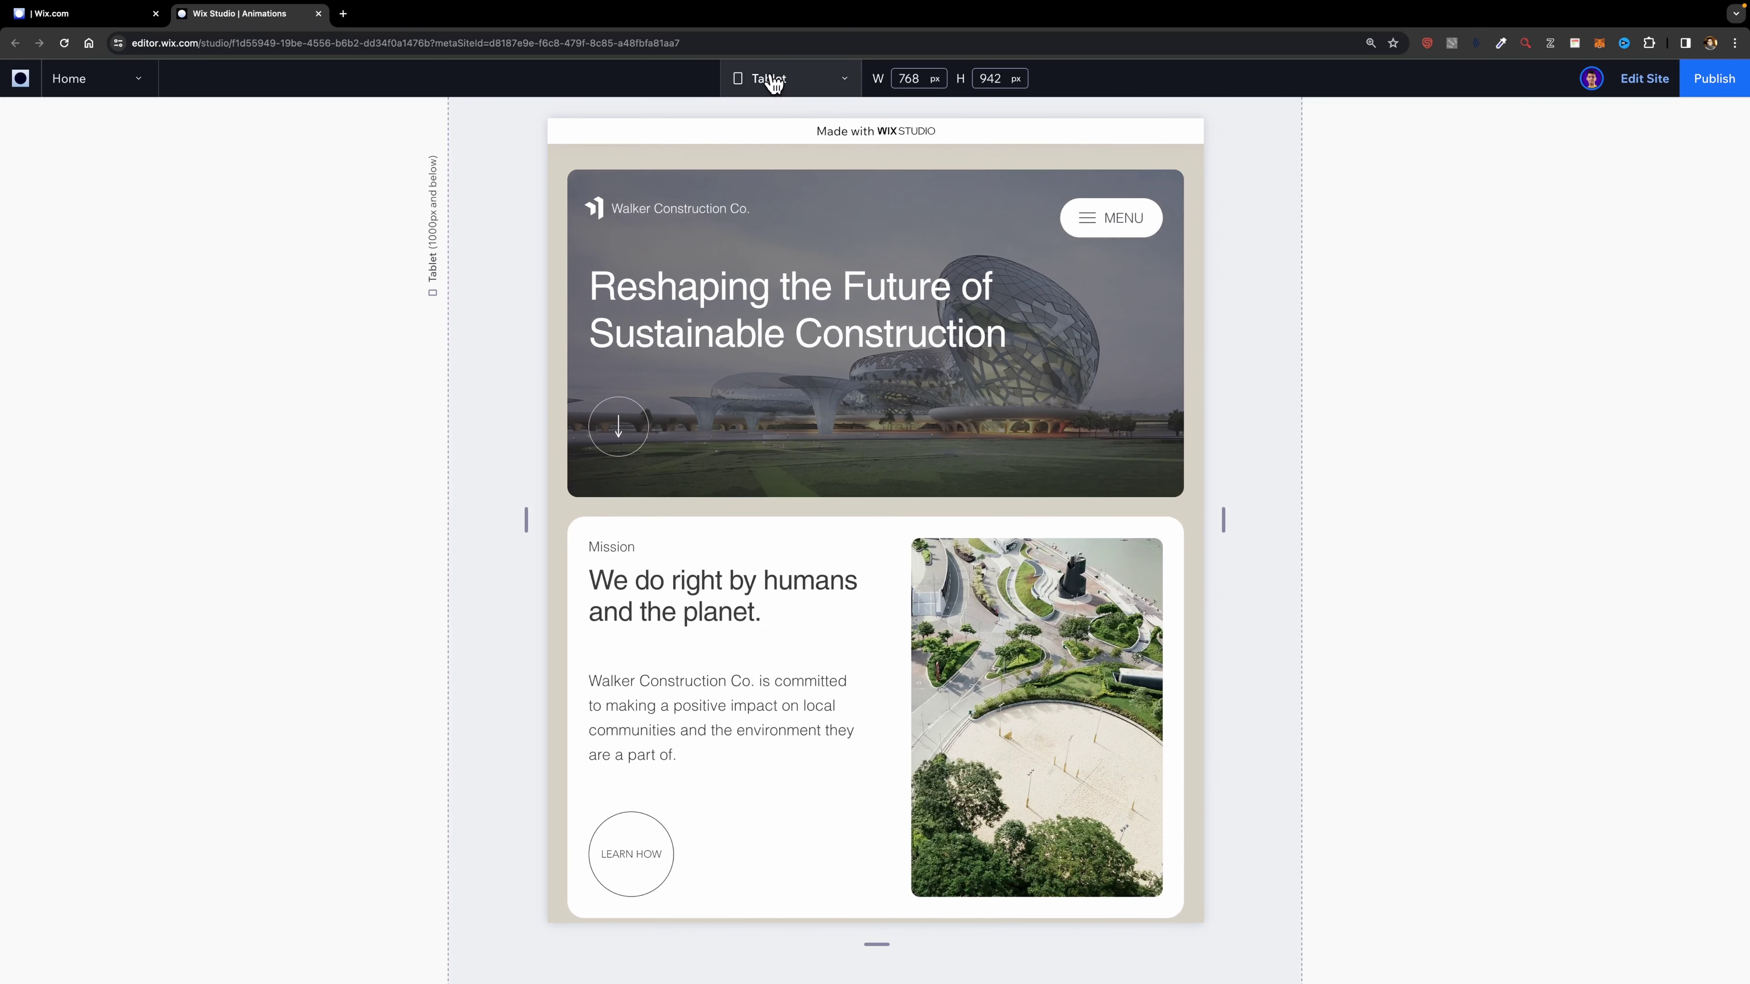
pyautogui.click(777, 77)
pyautogui.click(785, 148)
pyautogui.scroll(-10, 928, 249)
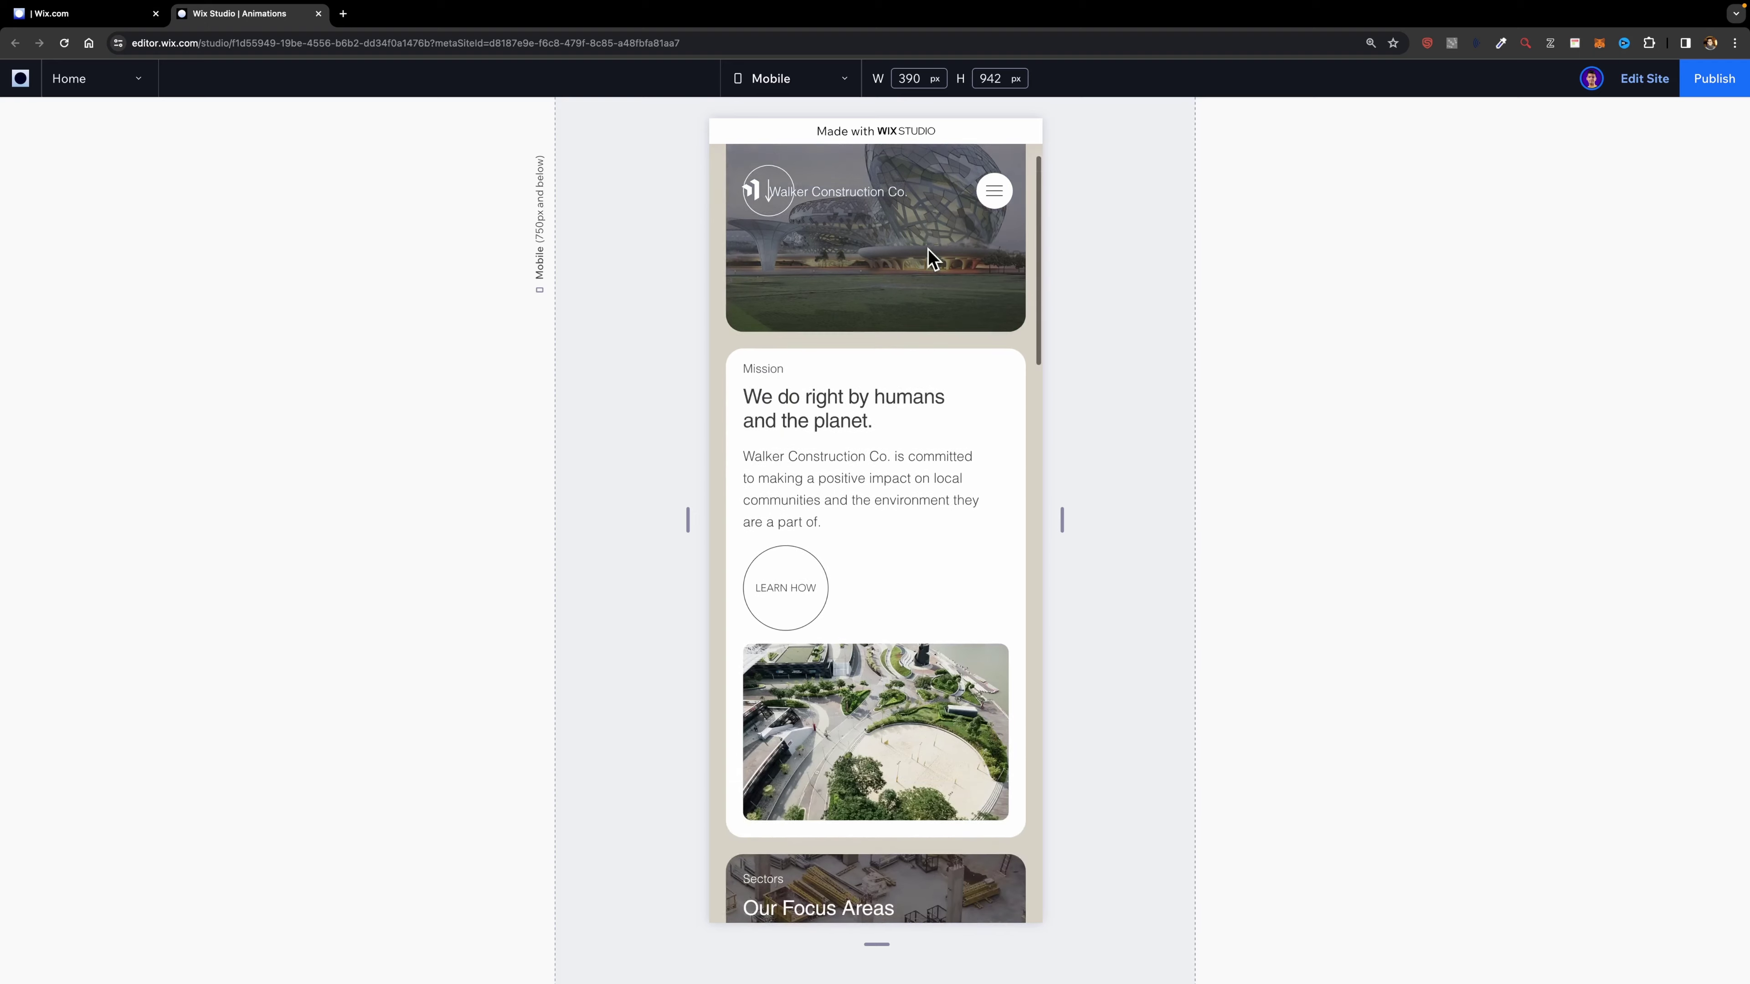
pyautogui.scroll(10, 928, 248)
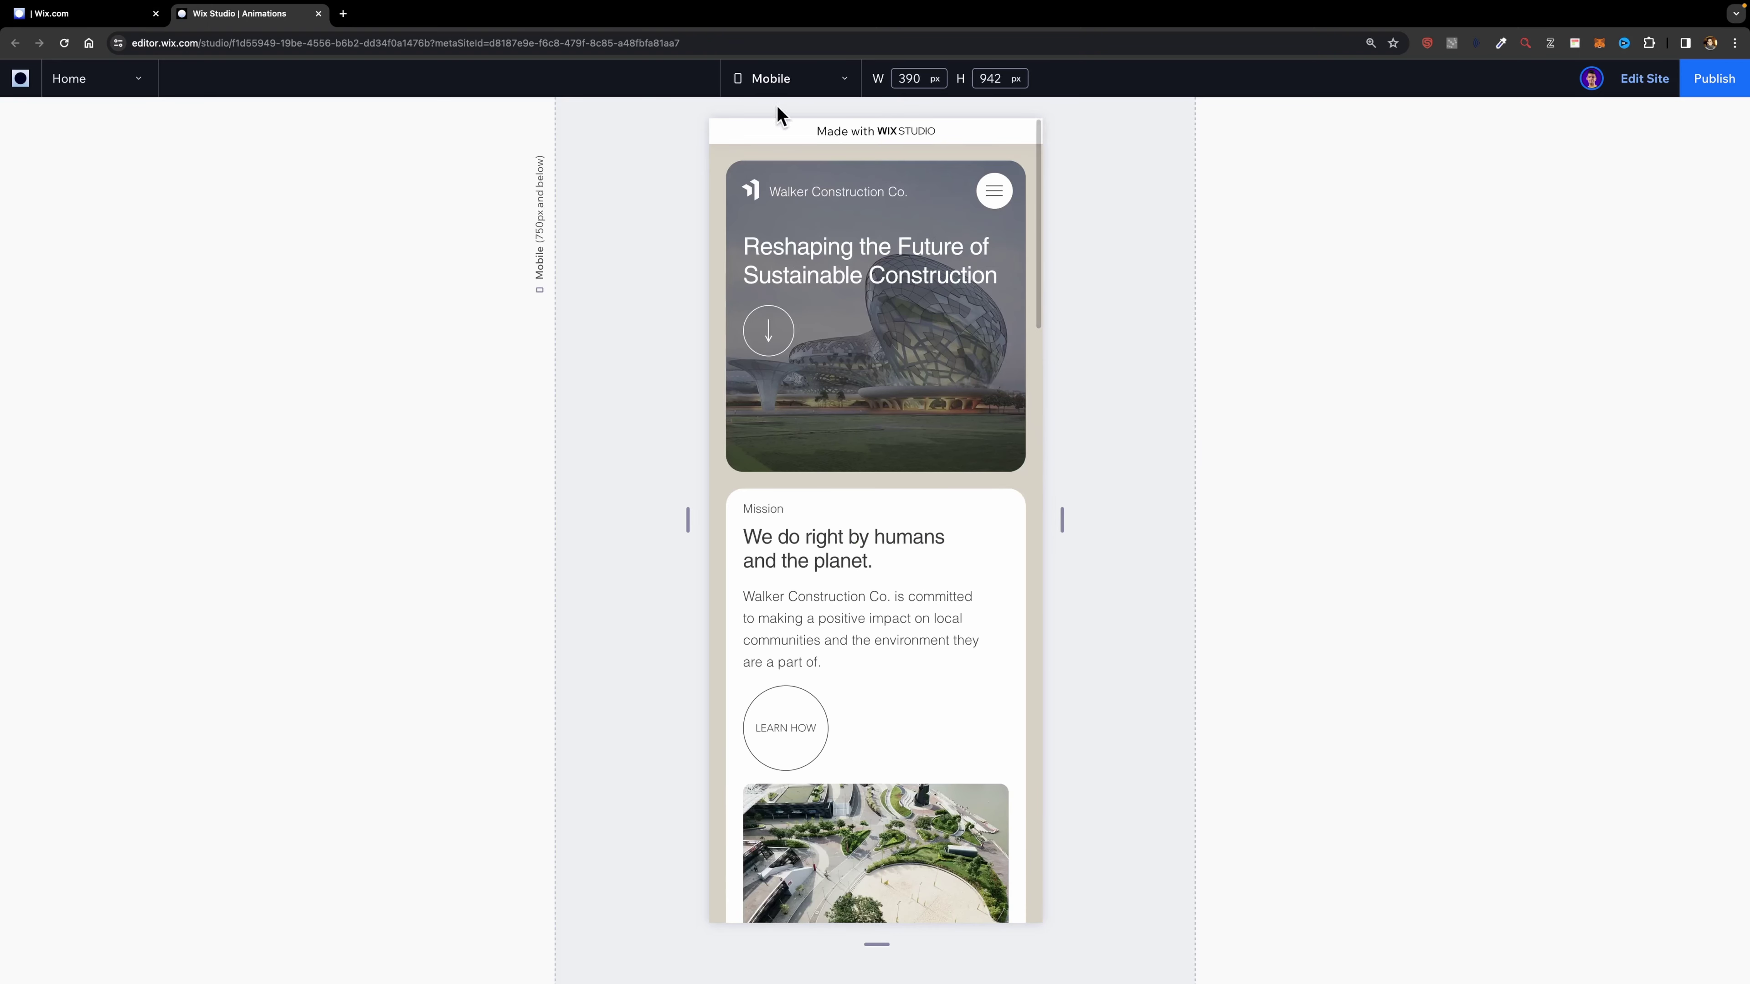
pyautogui.click(782, 90)
pyautogui.click(781, 208)
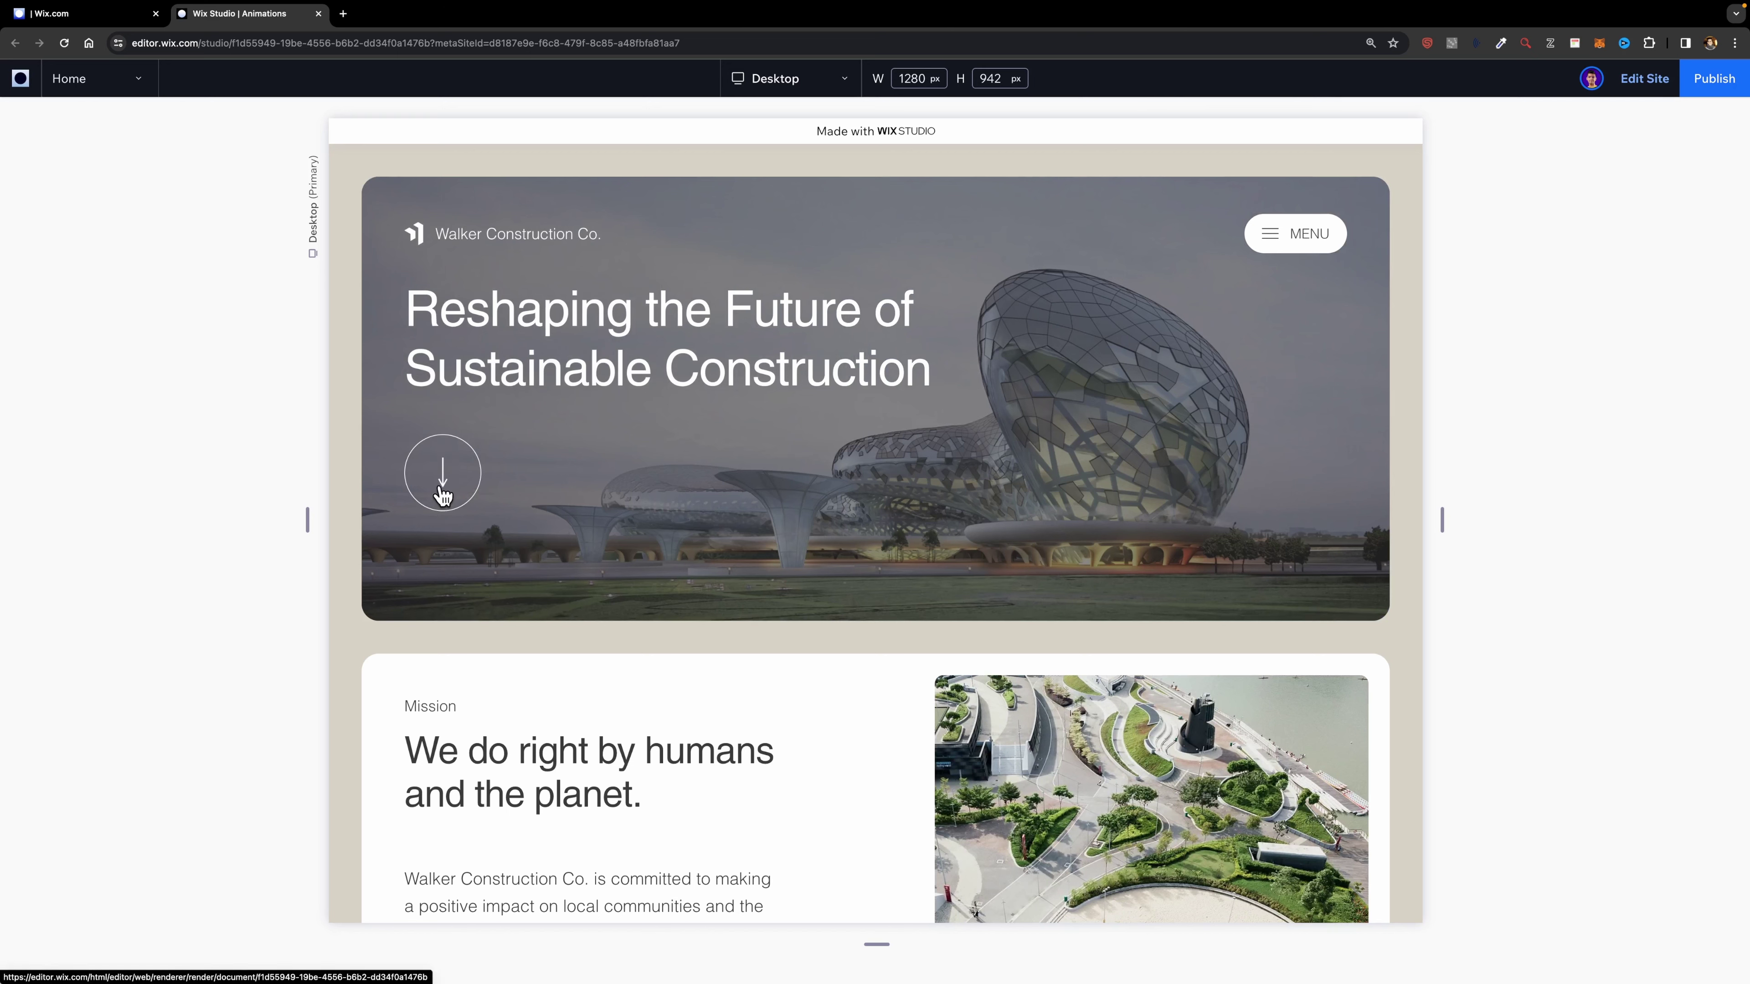
# - Back in the editor, select the hero's down-arrow Basic Shape inside its circle
pyautogui.click(1627, 83)
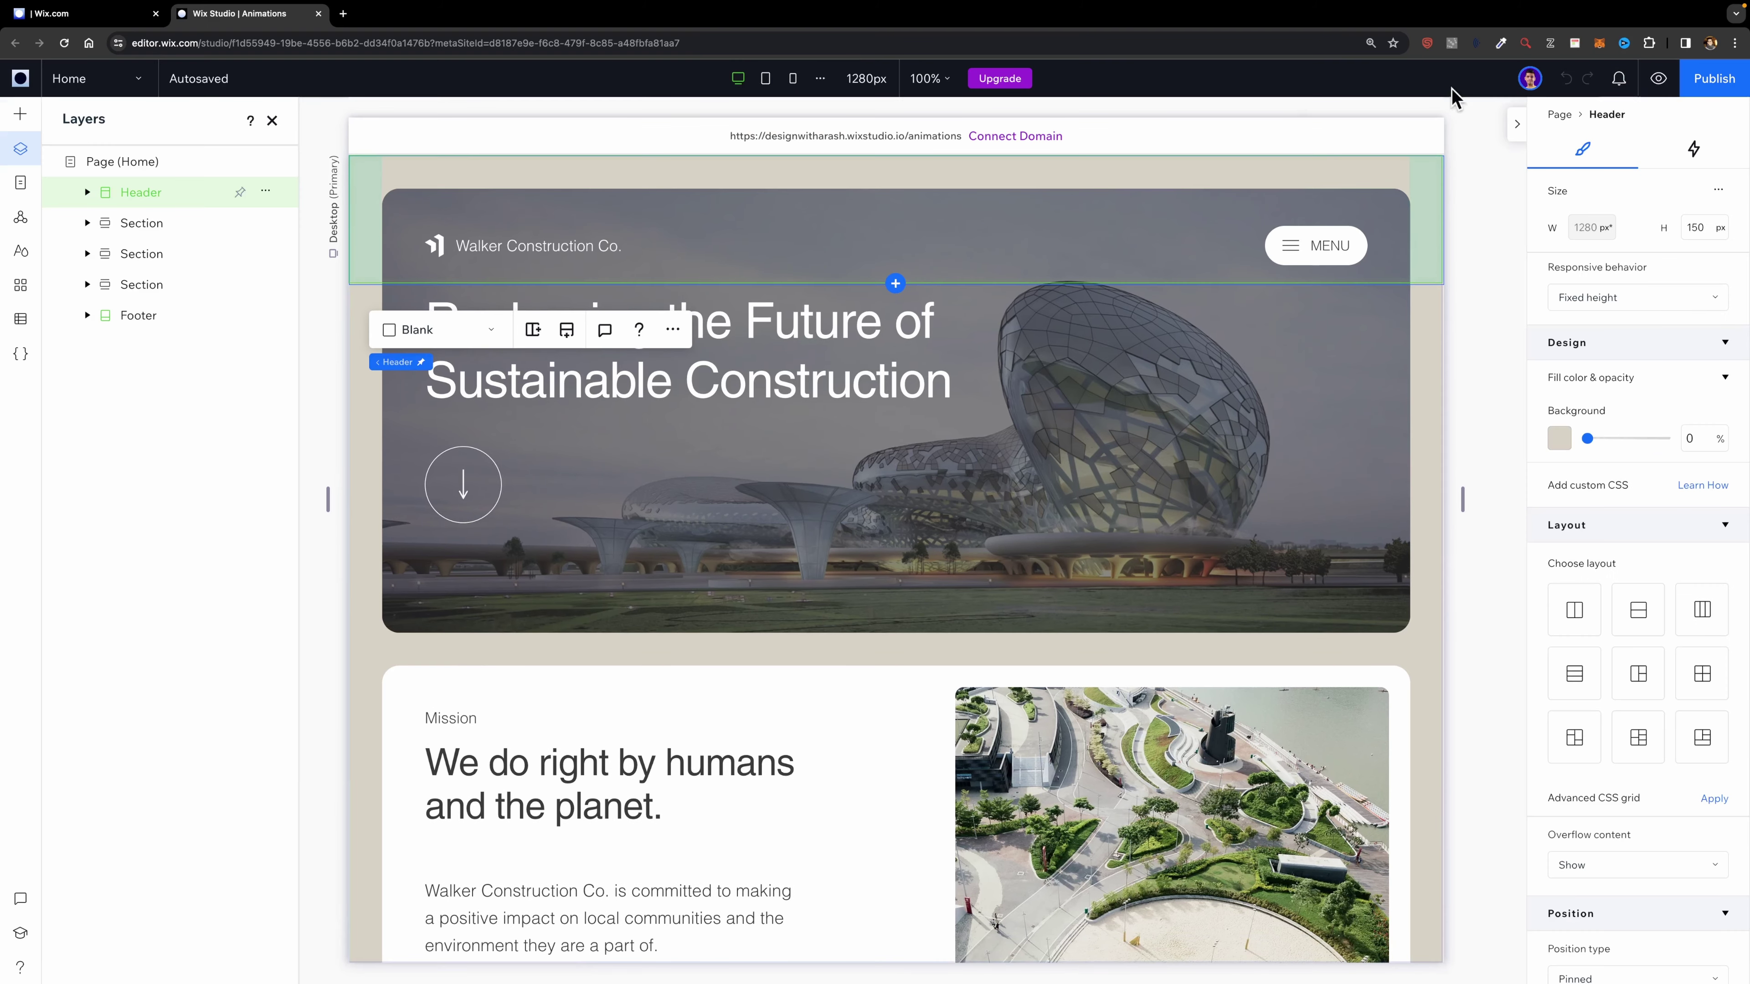
pyautogui.click(463, 487)
pyautogui.click(463, 487)
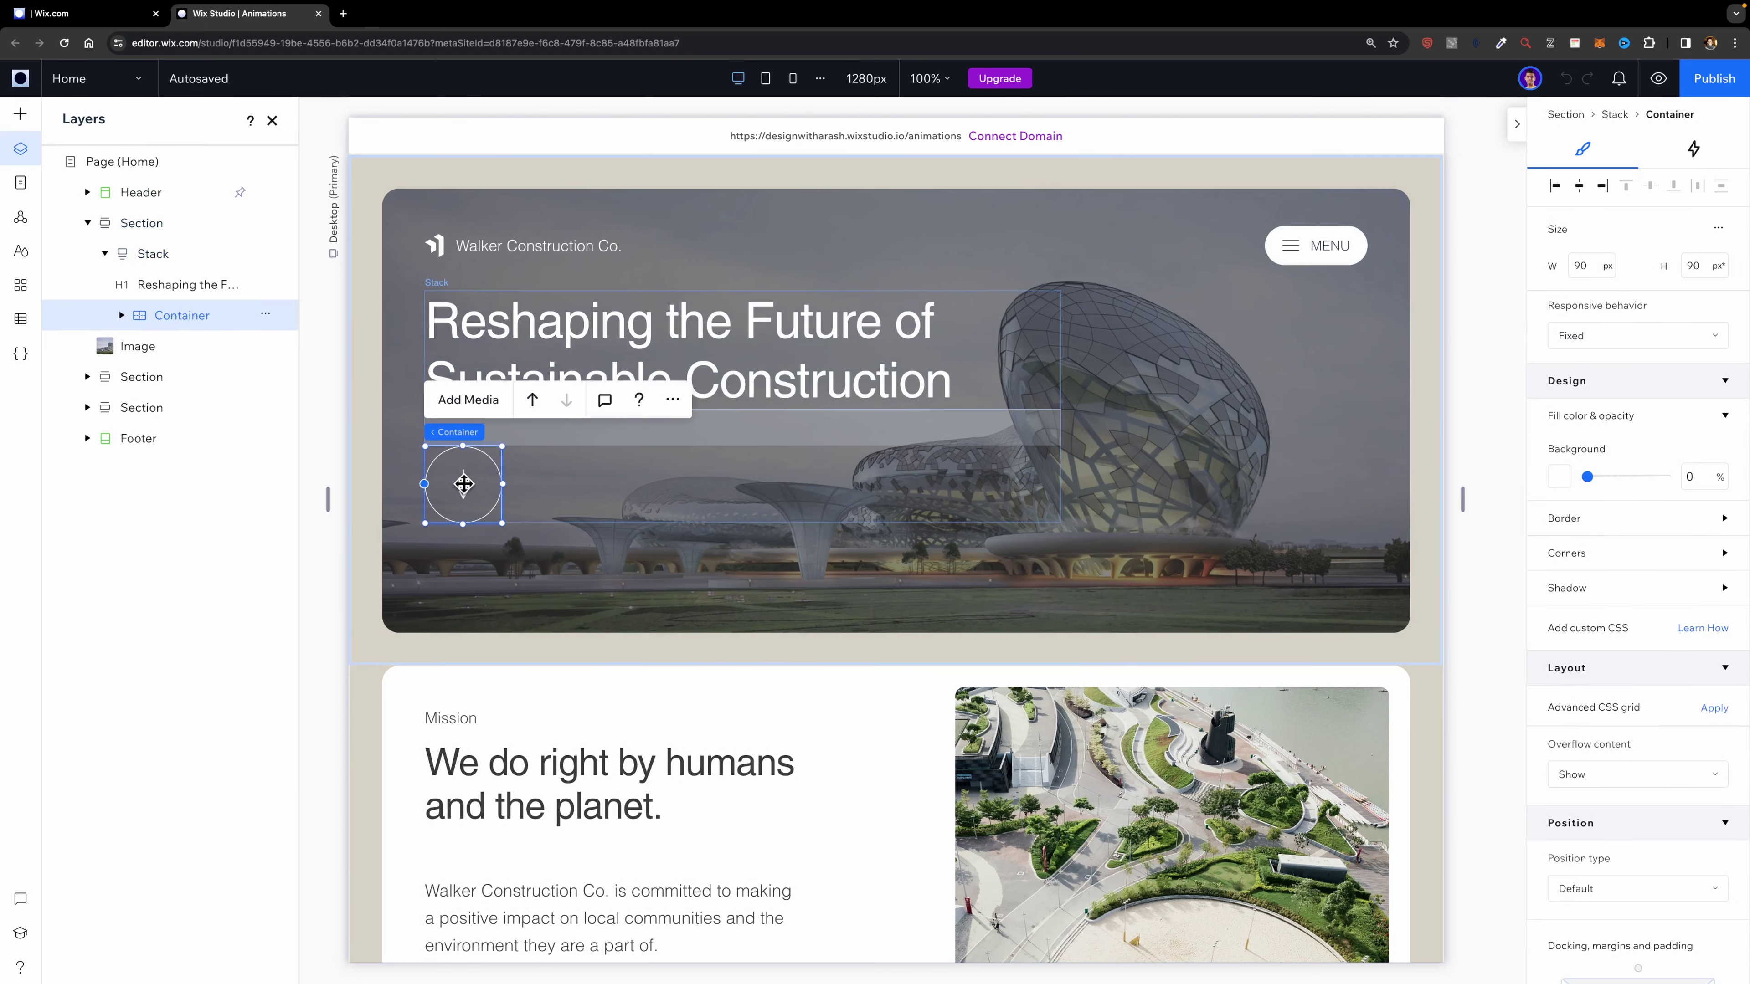
pyautogui.click(463, 486)
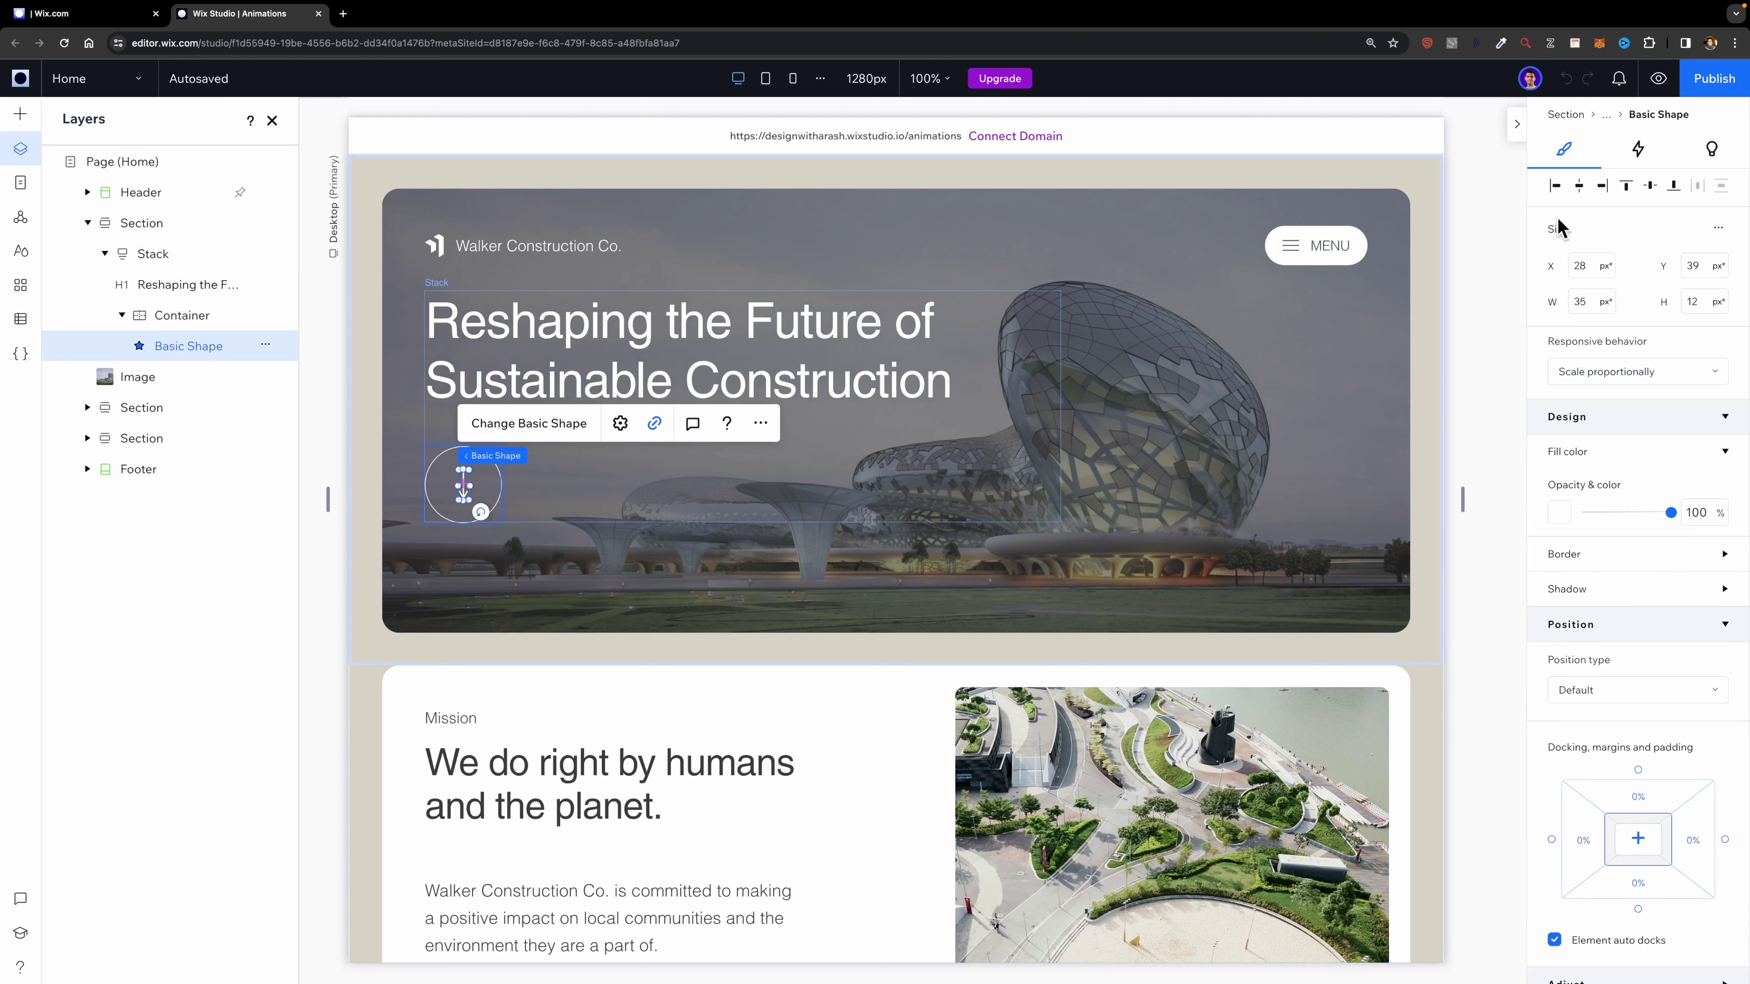
# - Add a Breathe loop animation to the arrow and preview the site
pyautogui.click(1641, 152)
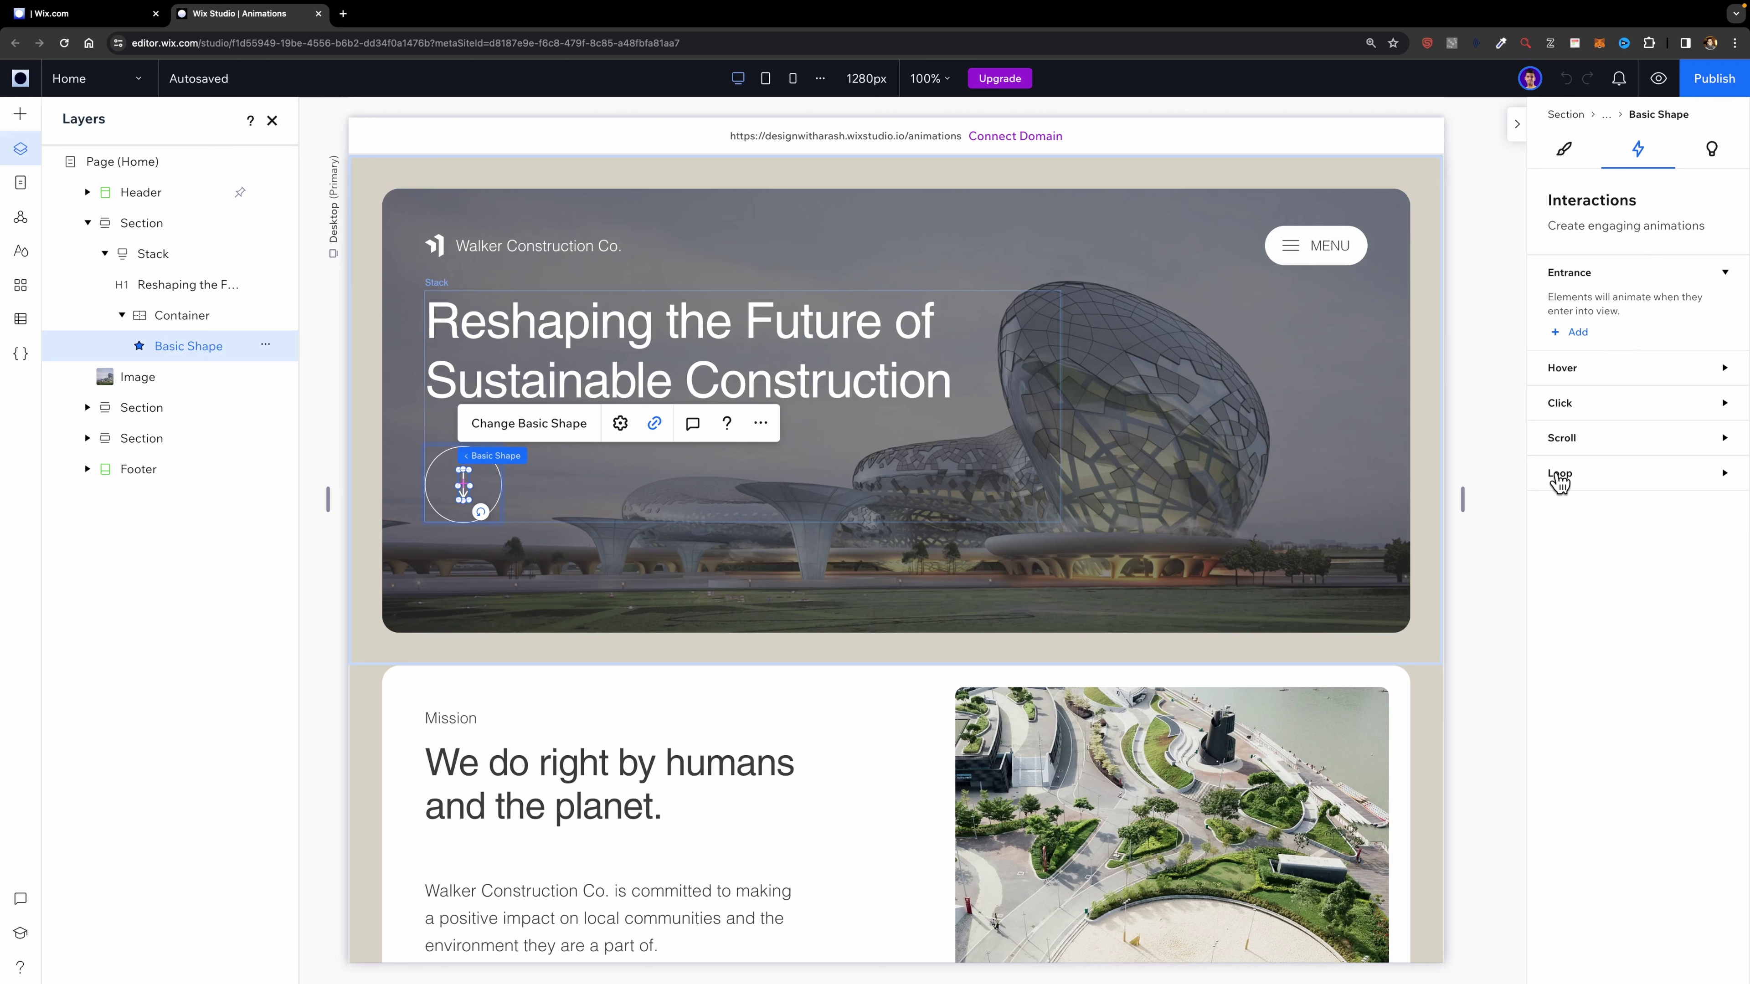
pyautogui.click(1593, 483)
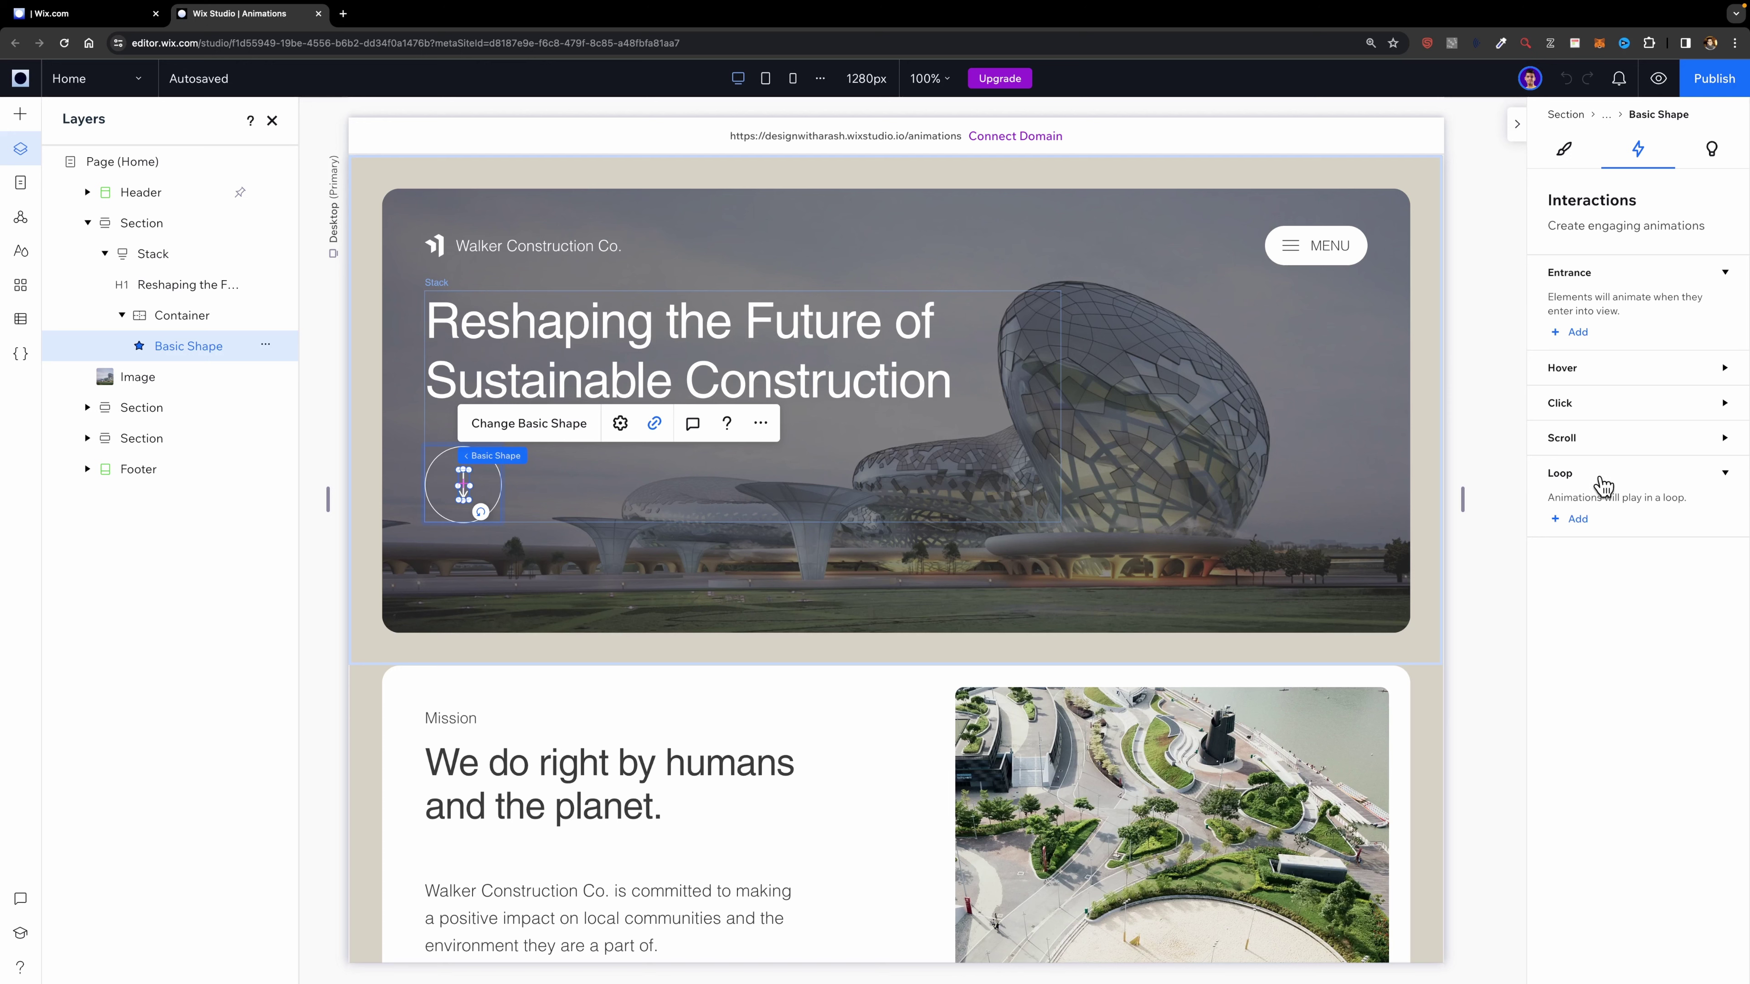
pyautogui.click(1576, 520)
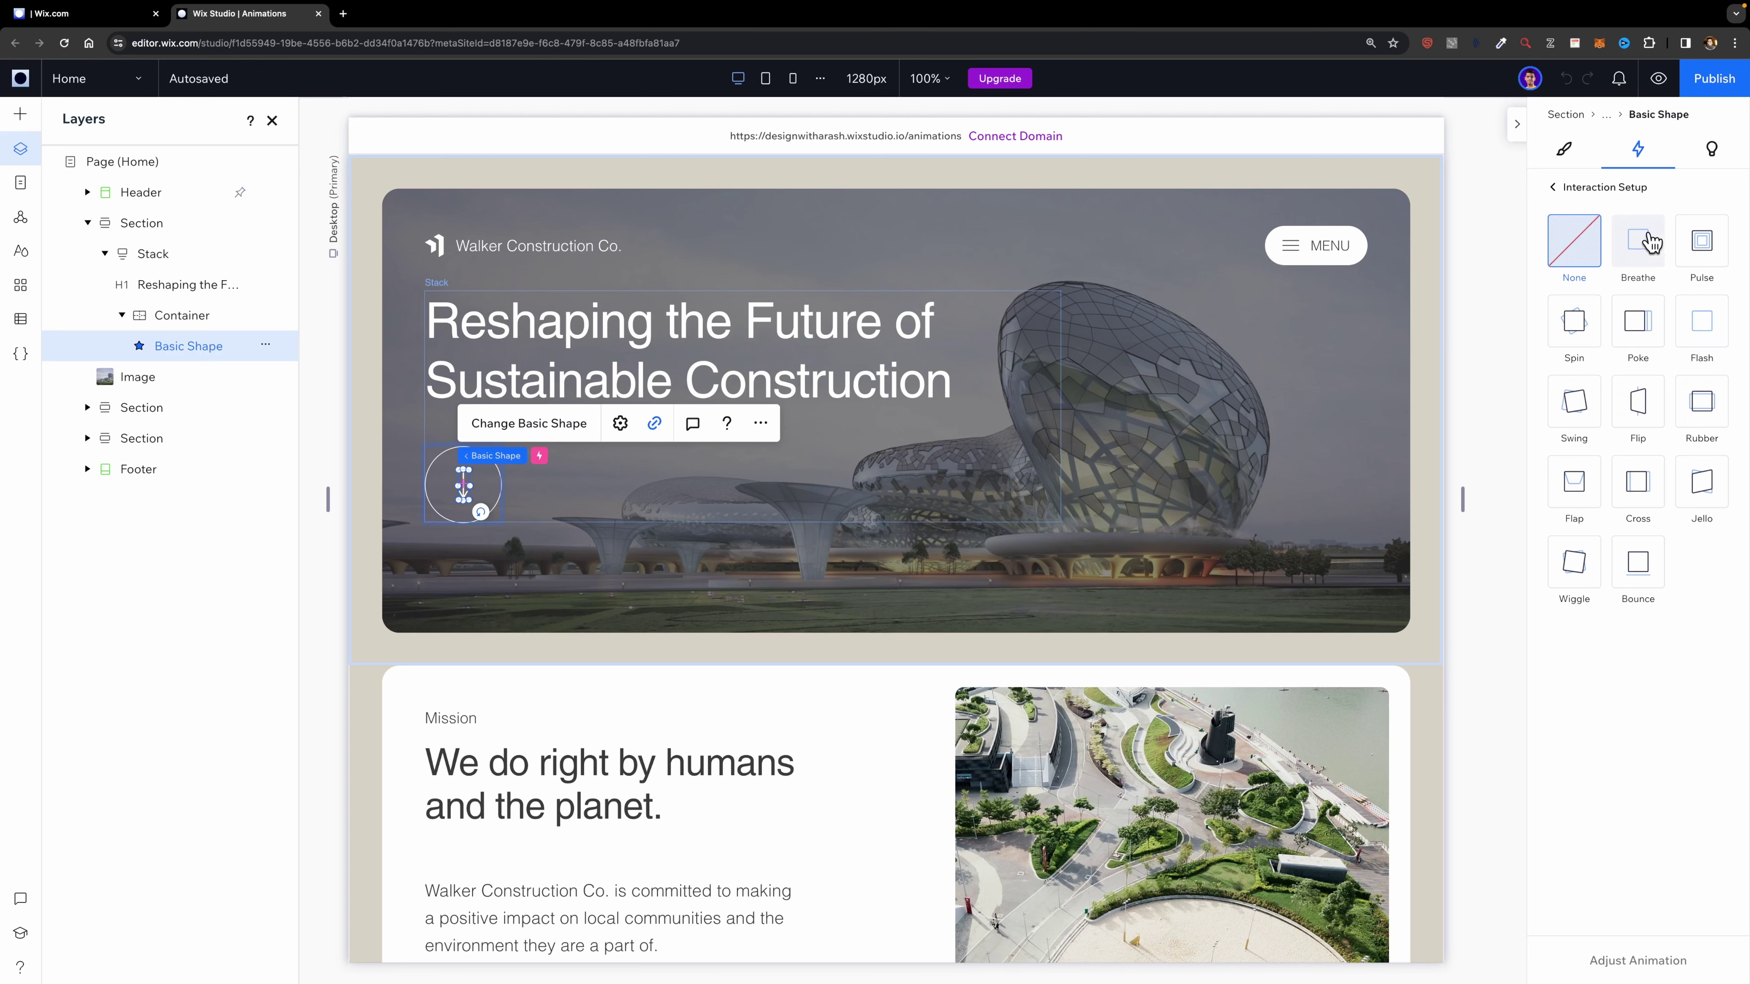
pyautogui.click(1640, 254)
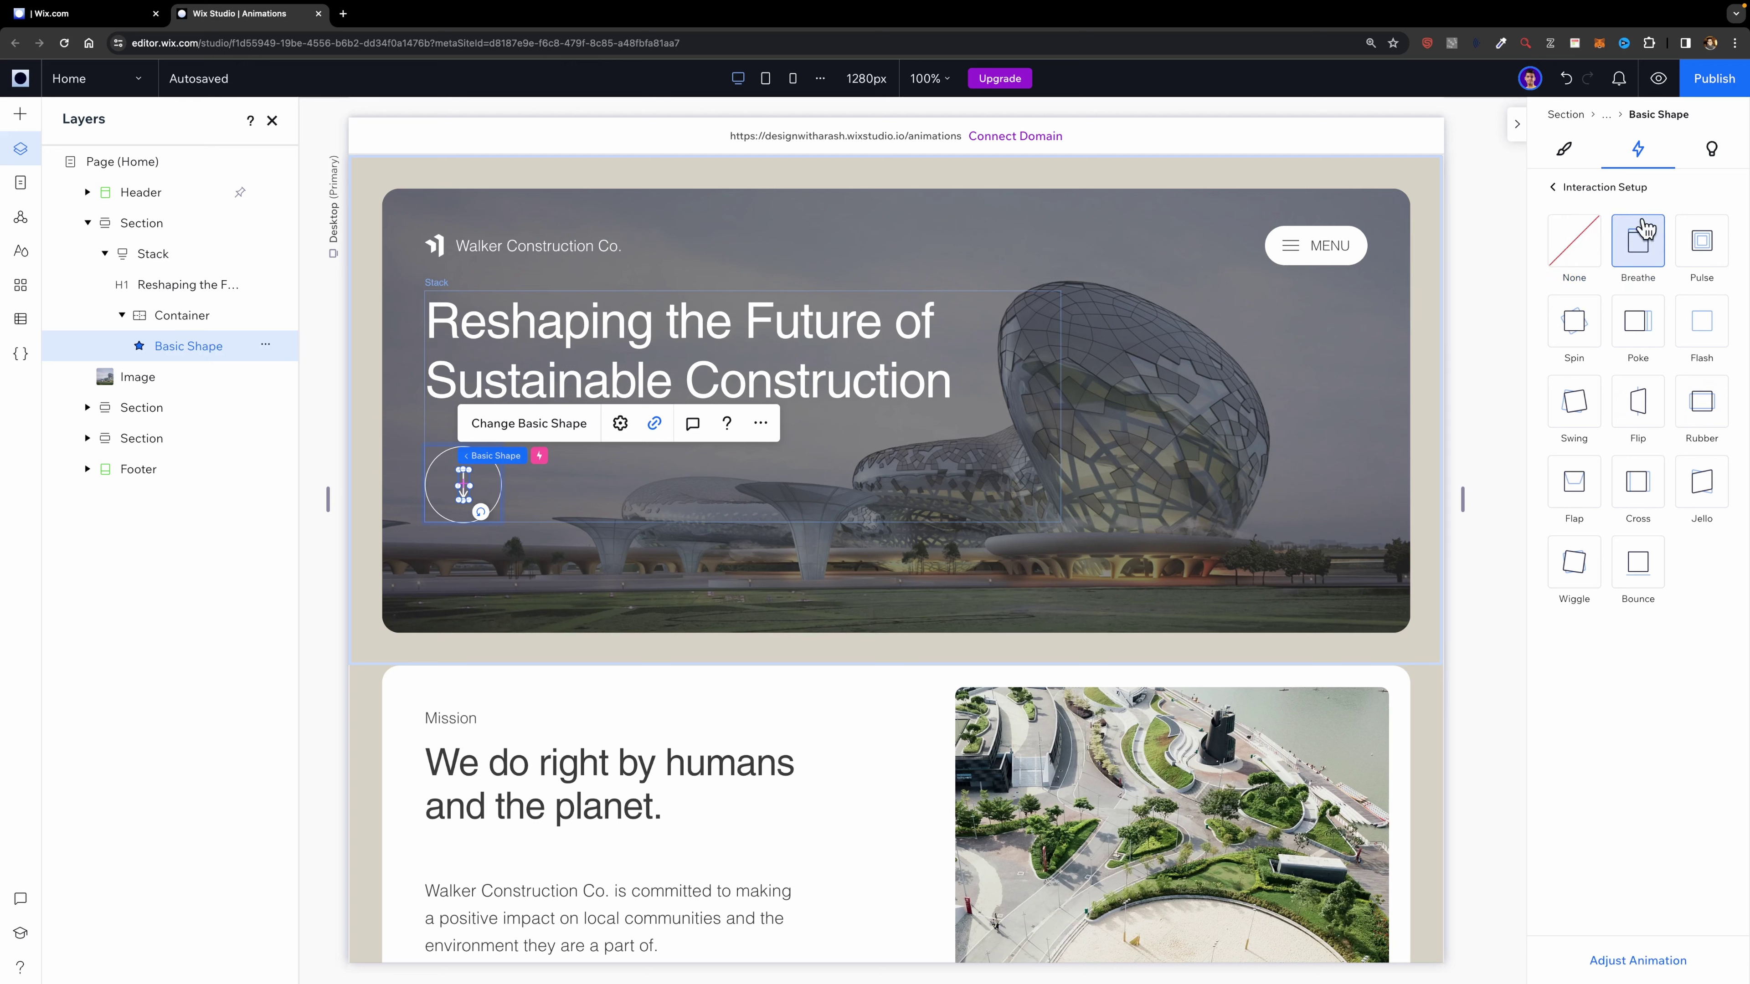
pyautogui.click(1659, 81)
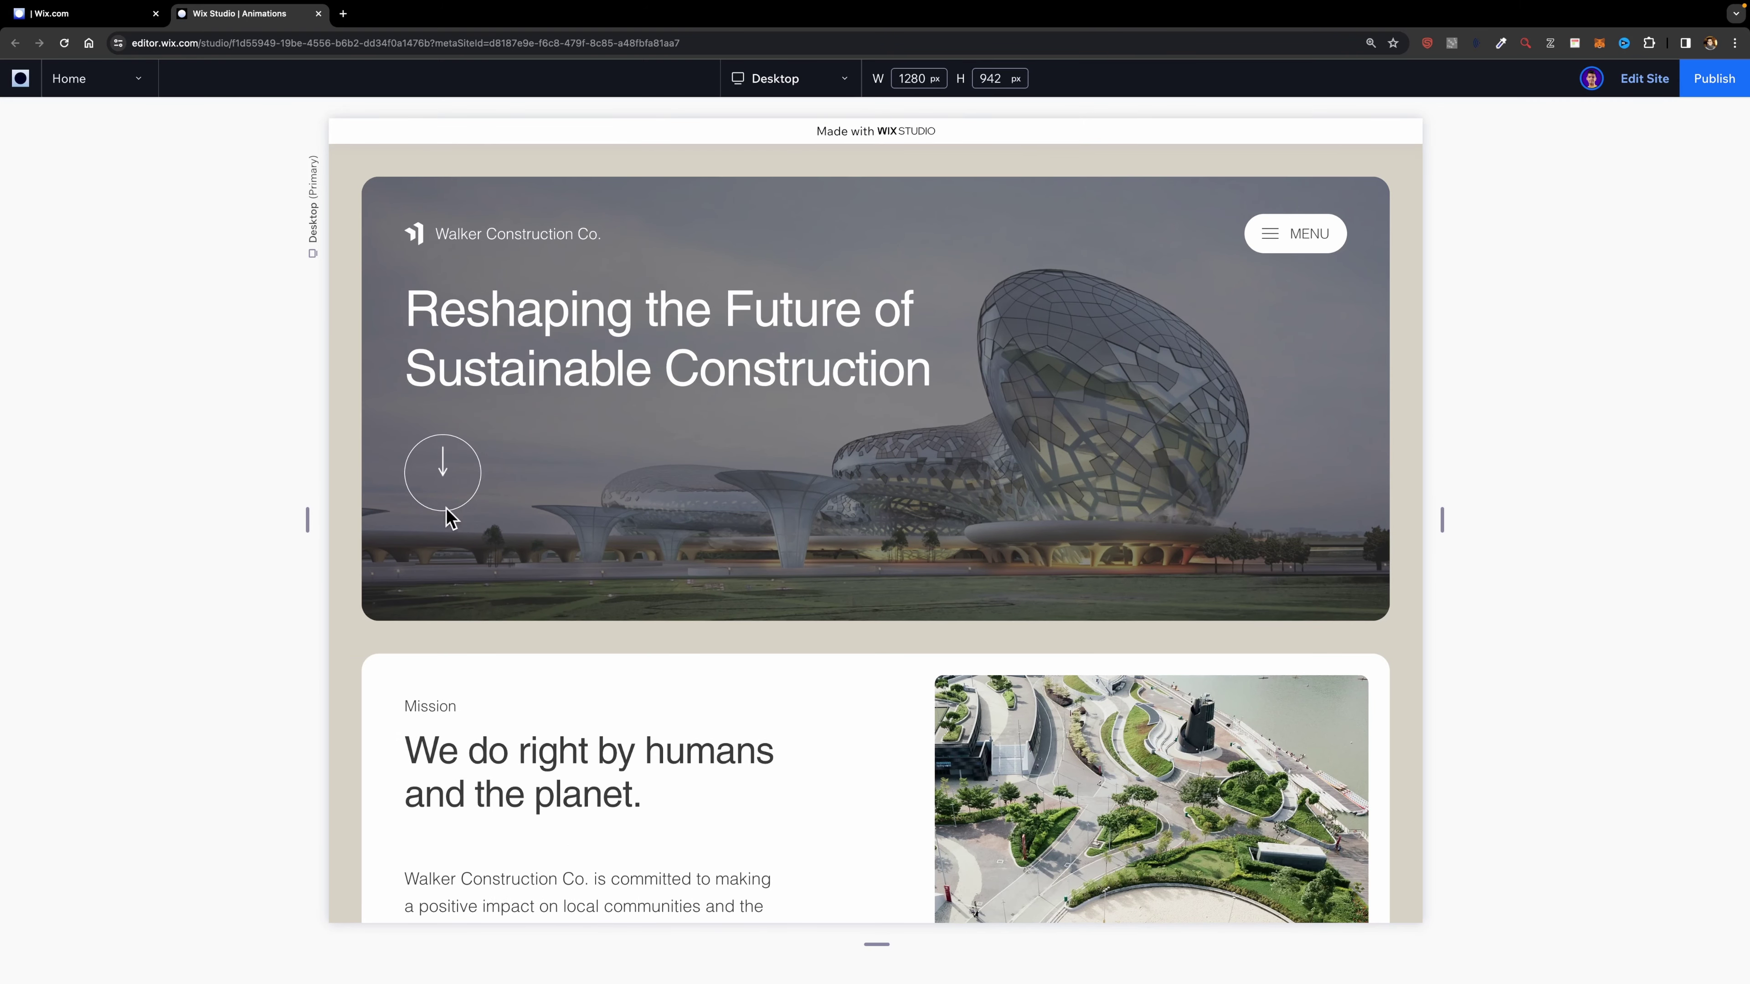
# - Lower the arrow's Breathe animation distance from 25 px to 10 px
pyautogui.click(1650, 89)
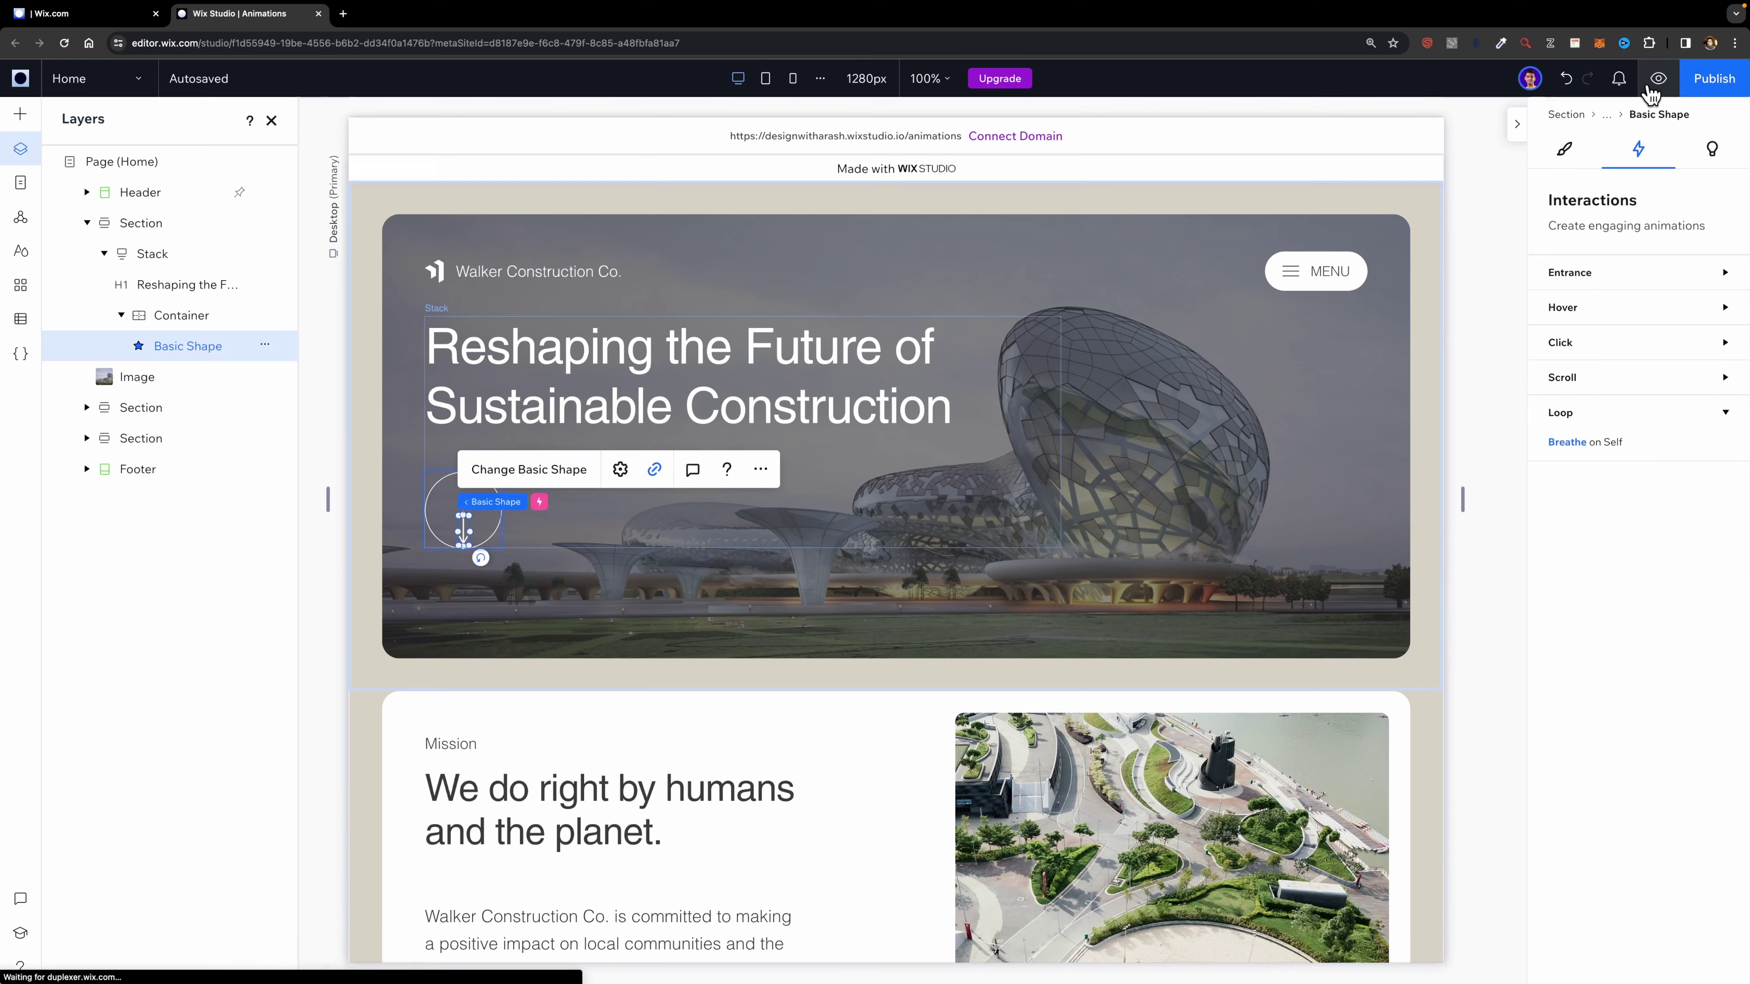
pyautogui.click(1590, 444)
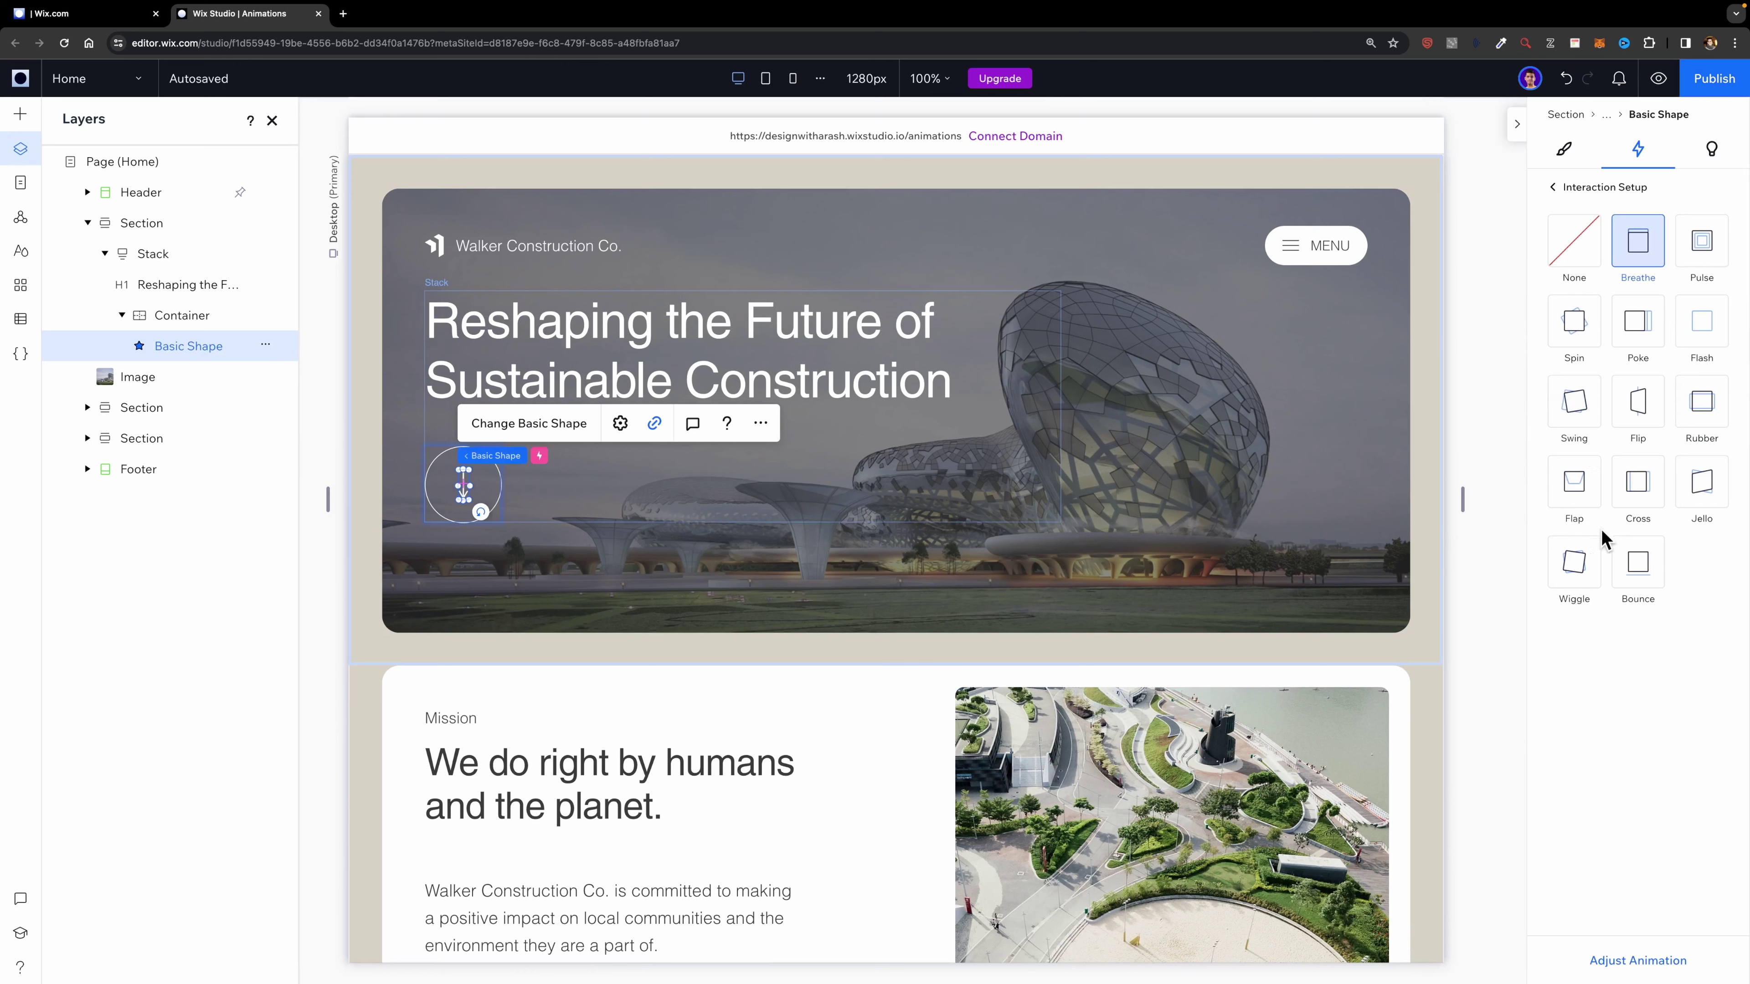
pyautogui.click(1652, 967)
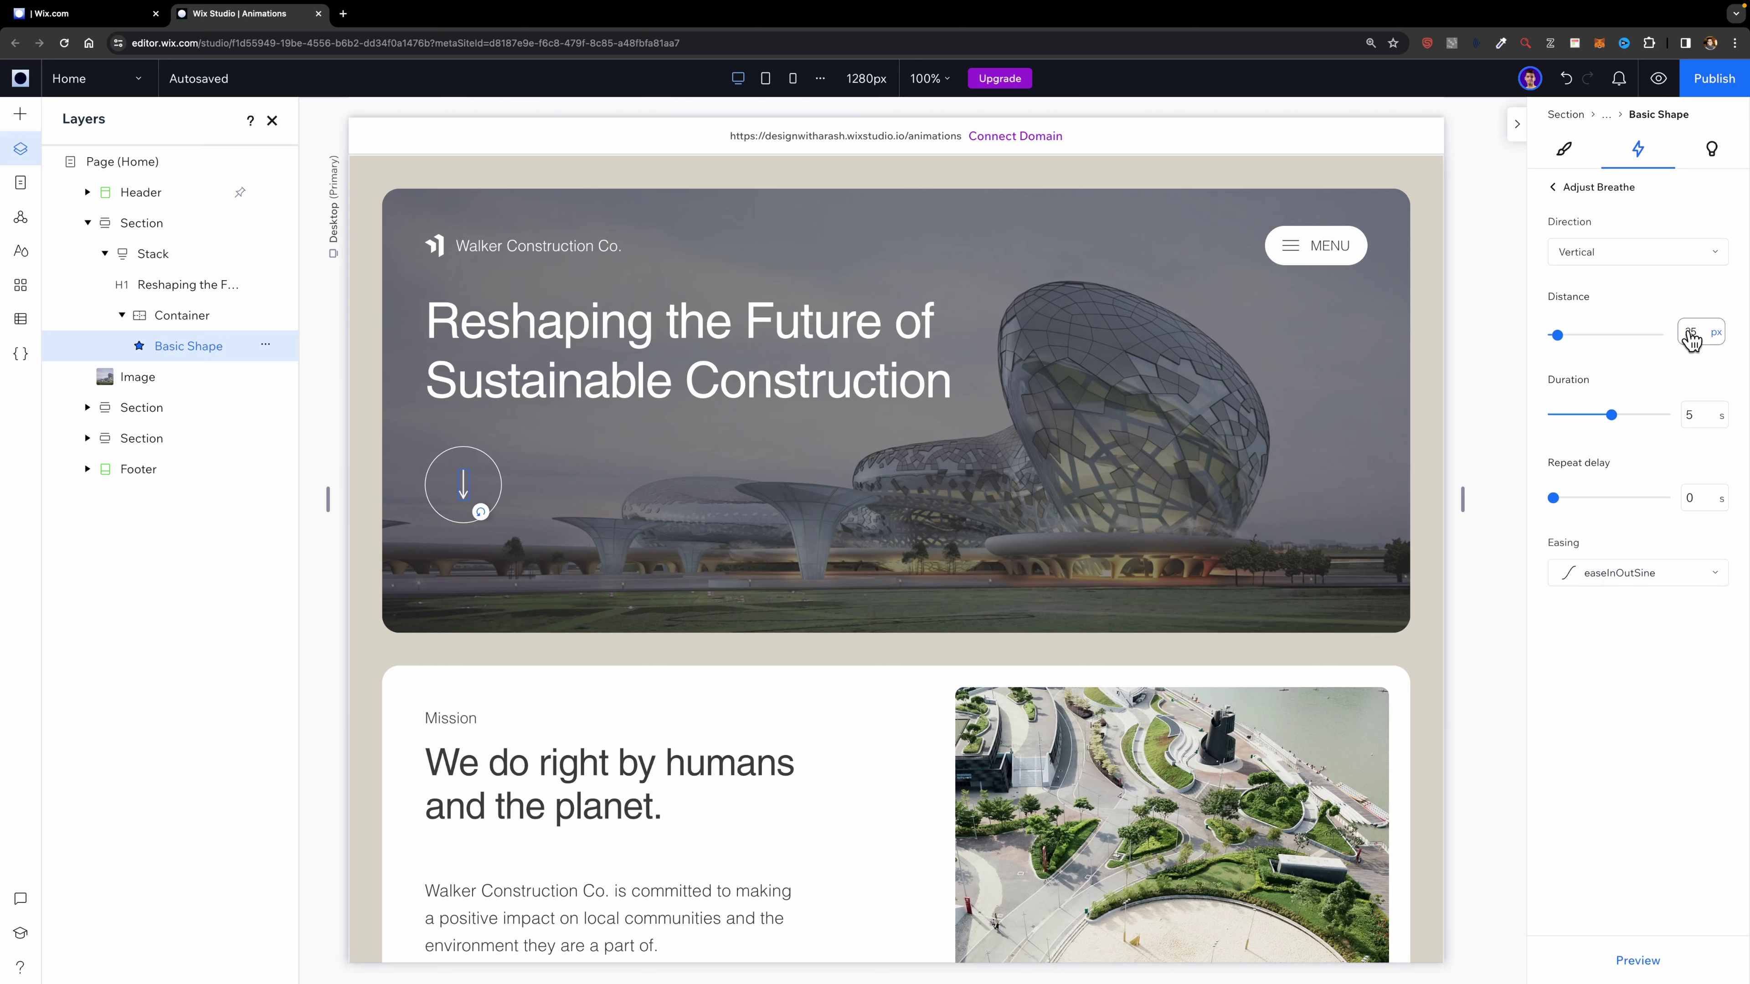
pyautogui.moveTo(1556, 336); pyautogui.dragTo(1539, 331)
# - Preview the site and scroll down to the Mission section
pyautogui.click(1638, 960)
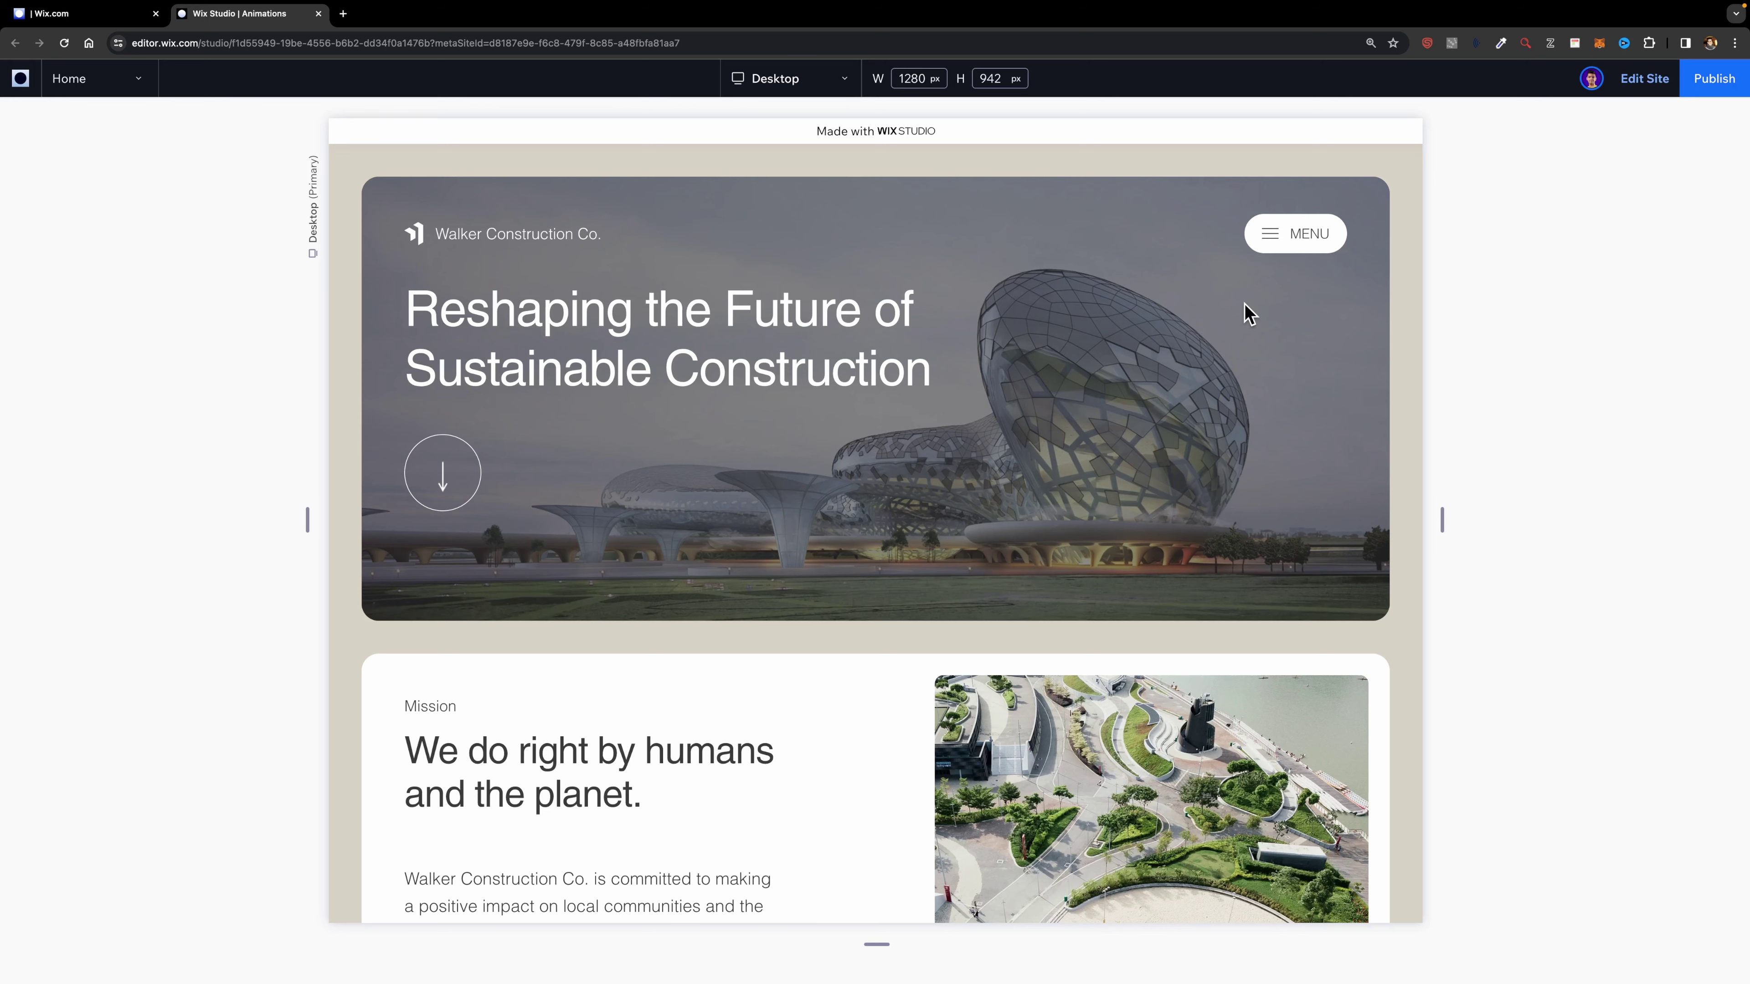
pyautogui.scroll(-5, 1194, 474)
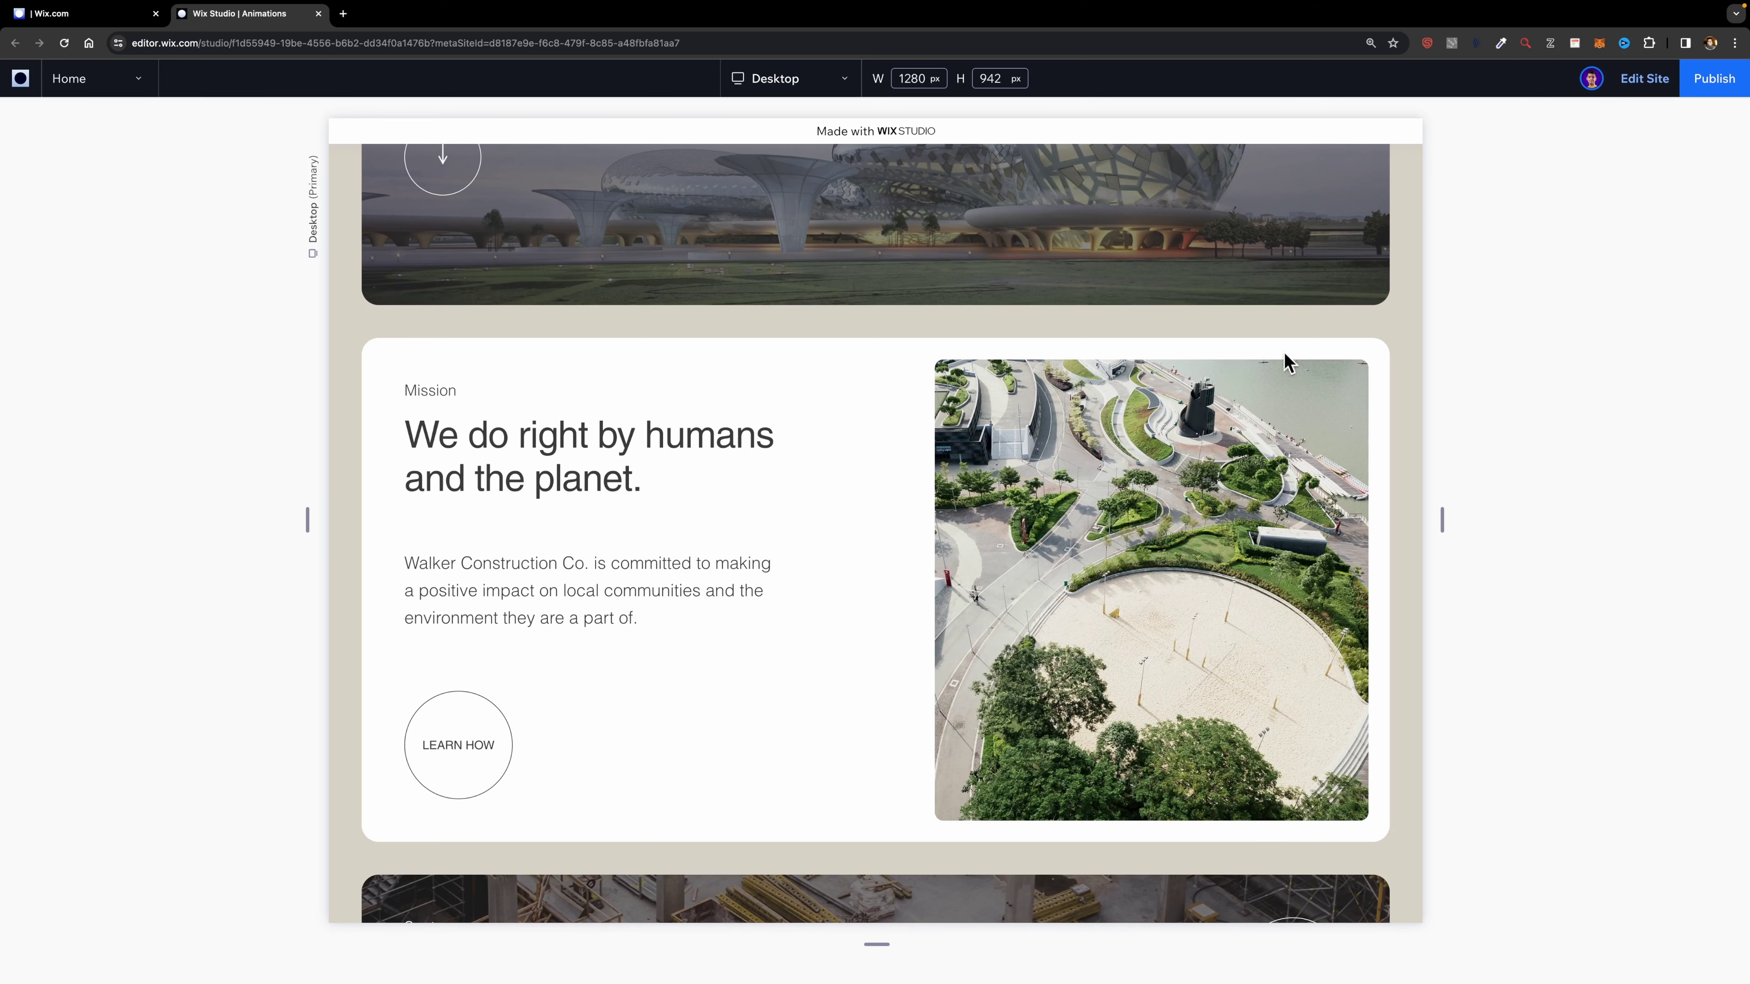
# - Give the Mission label a Float entrance animation
pyautogui.click(1643, 78)
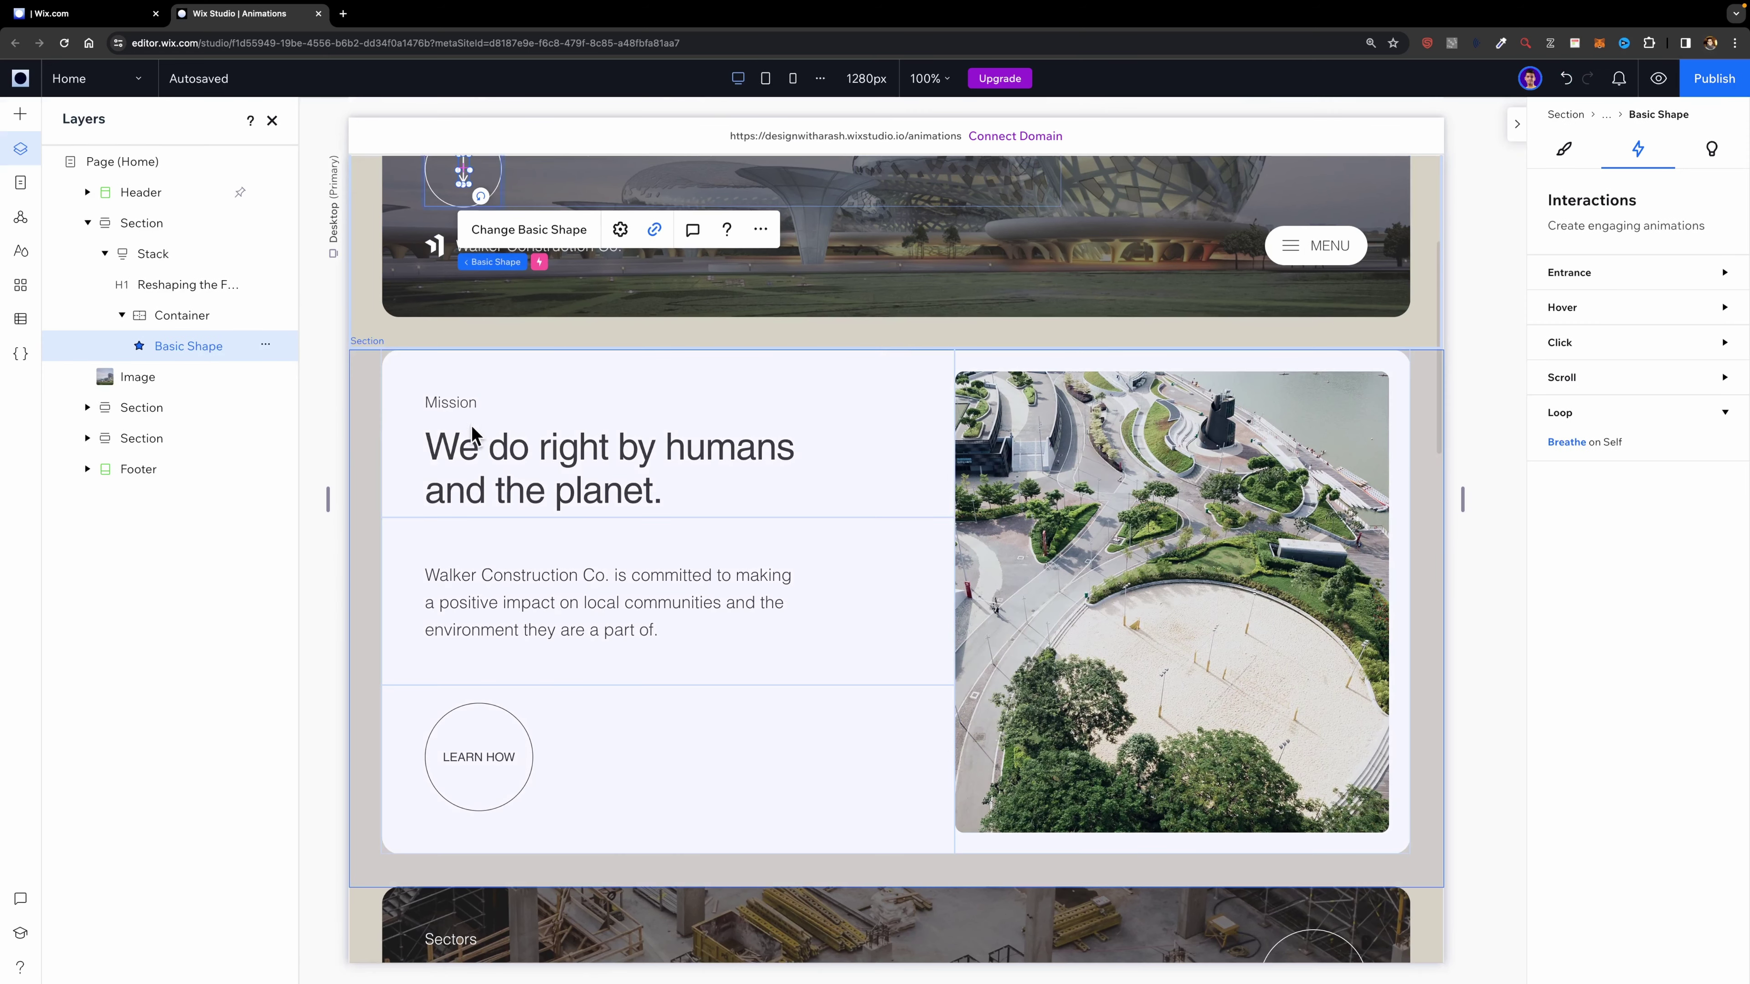
pyautogui.click(468, 404)
pyautogui.click(459, 404)
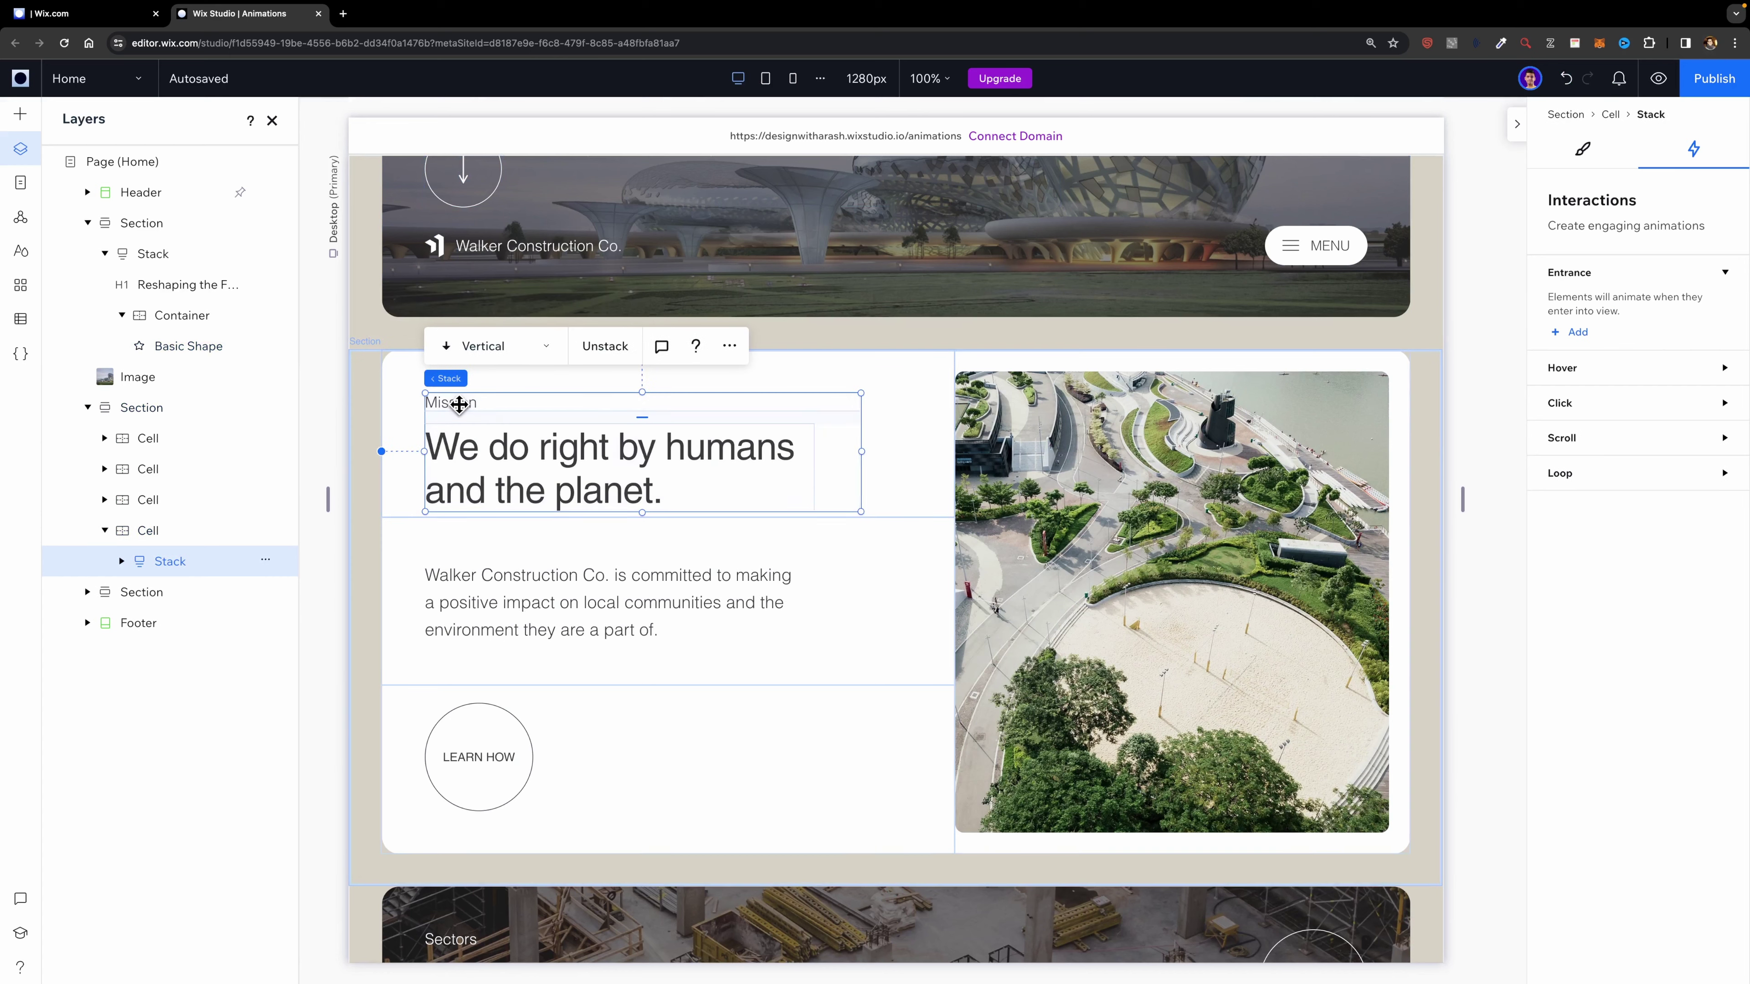
pyautogui.click(466, 404)
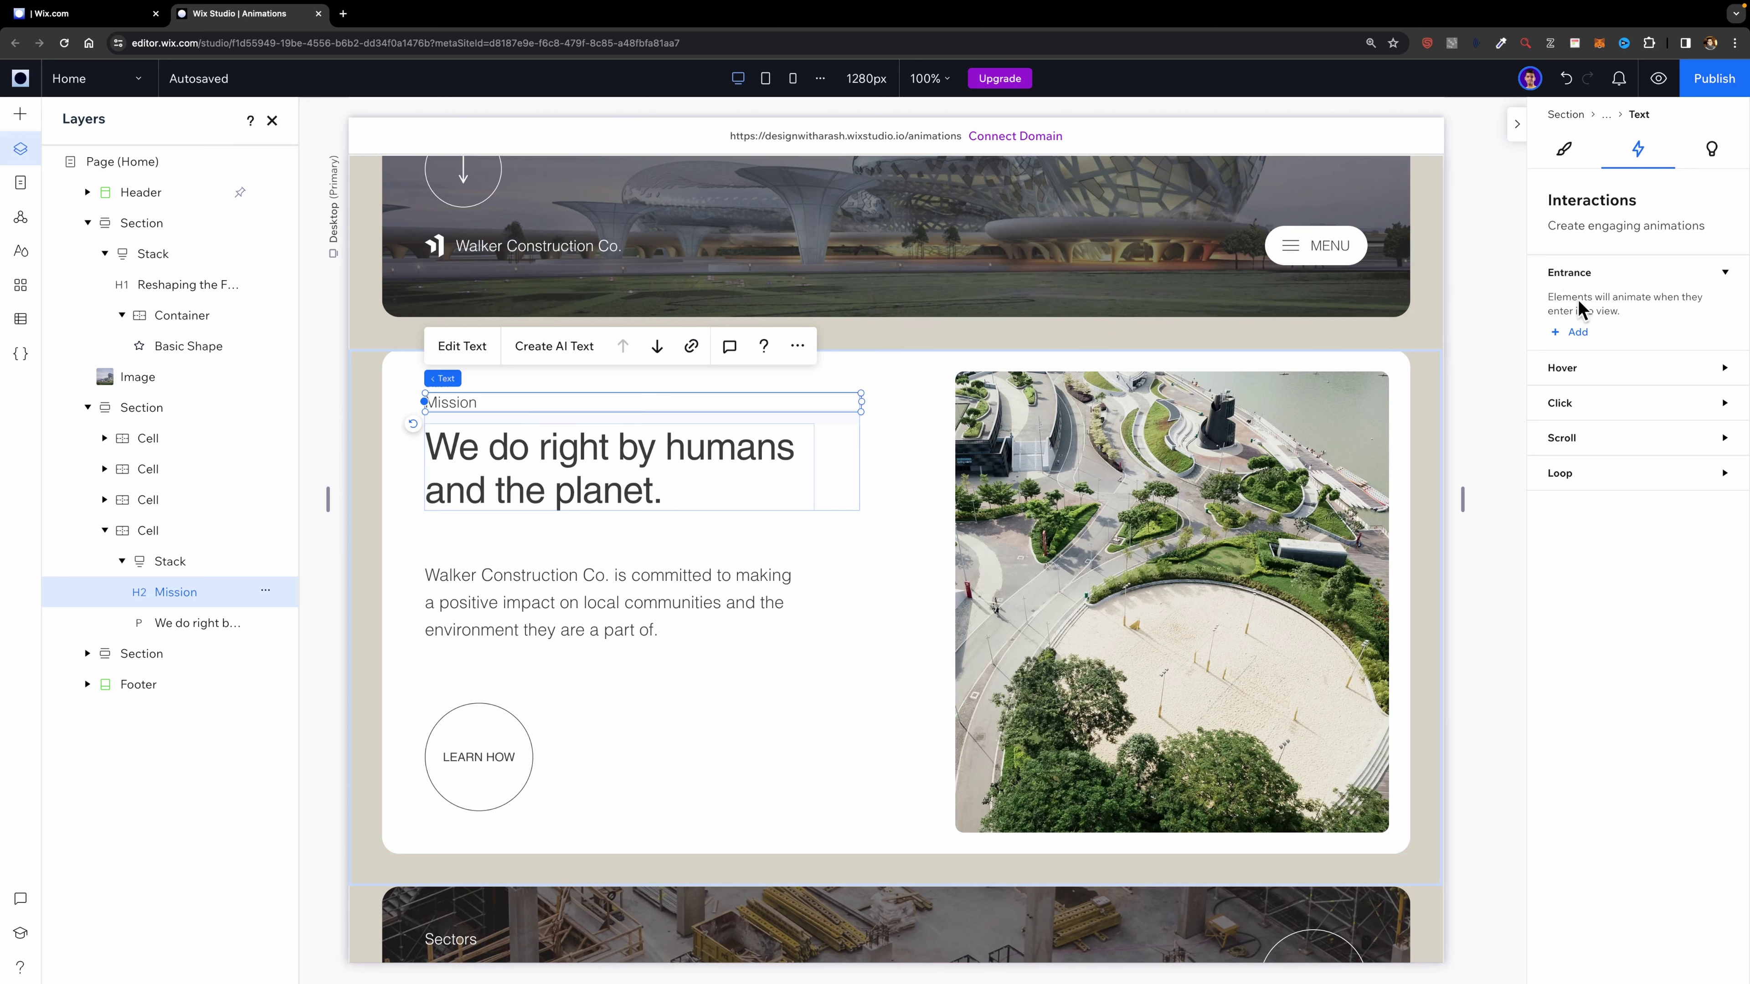
pyautogui.click(1577, 334)
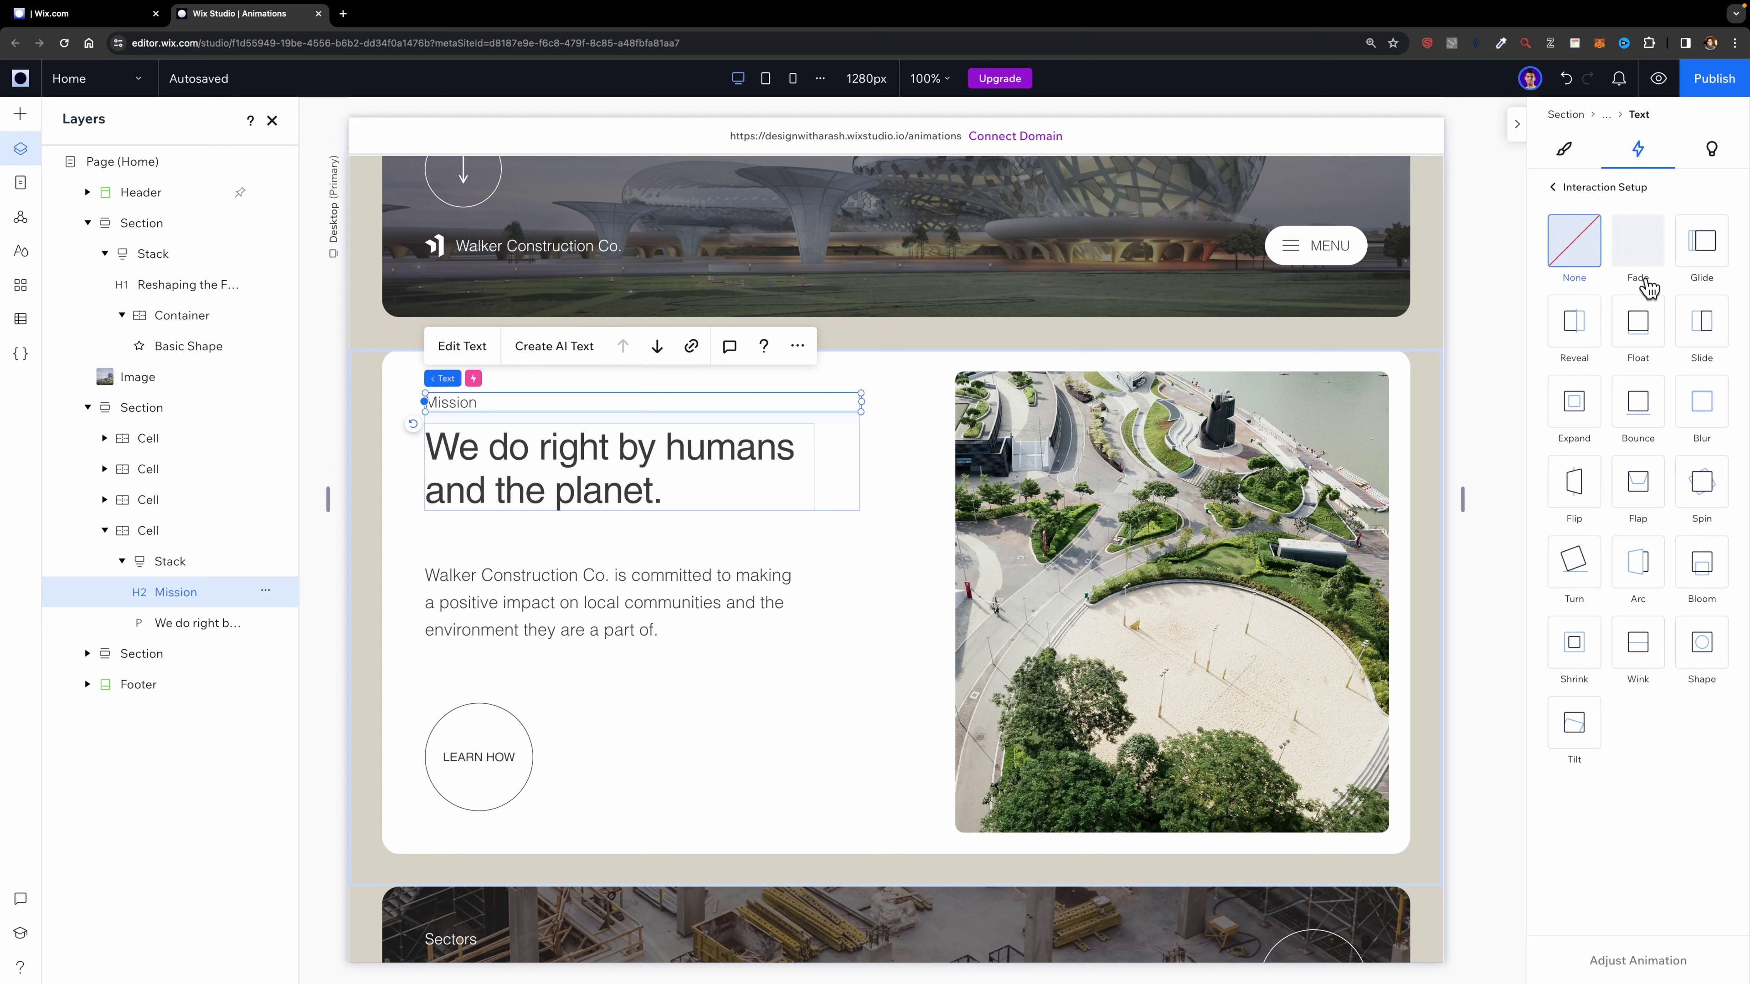
pyautogui.click(1643, 341)
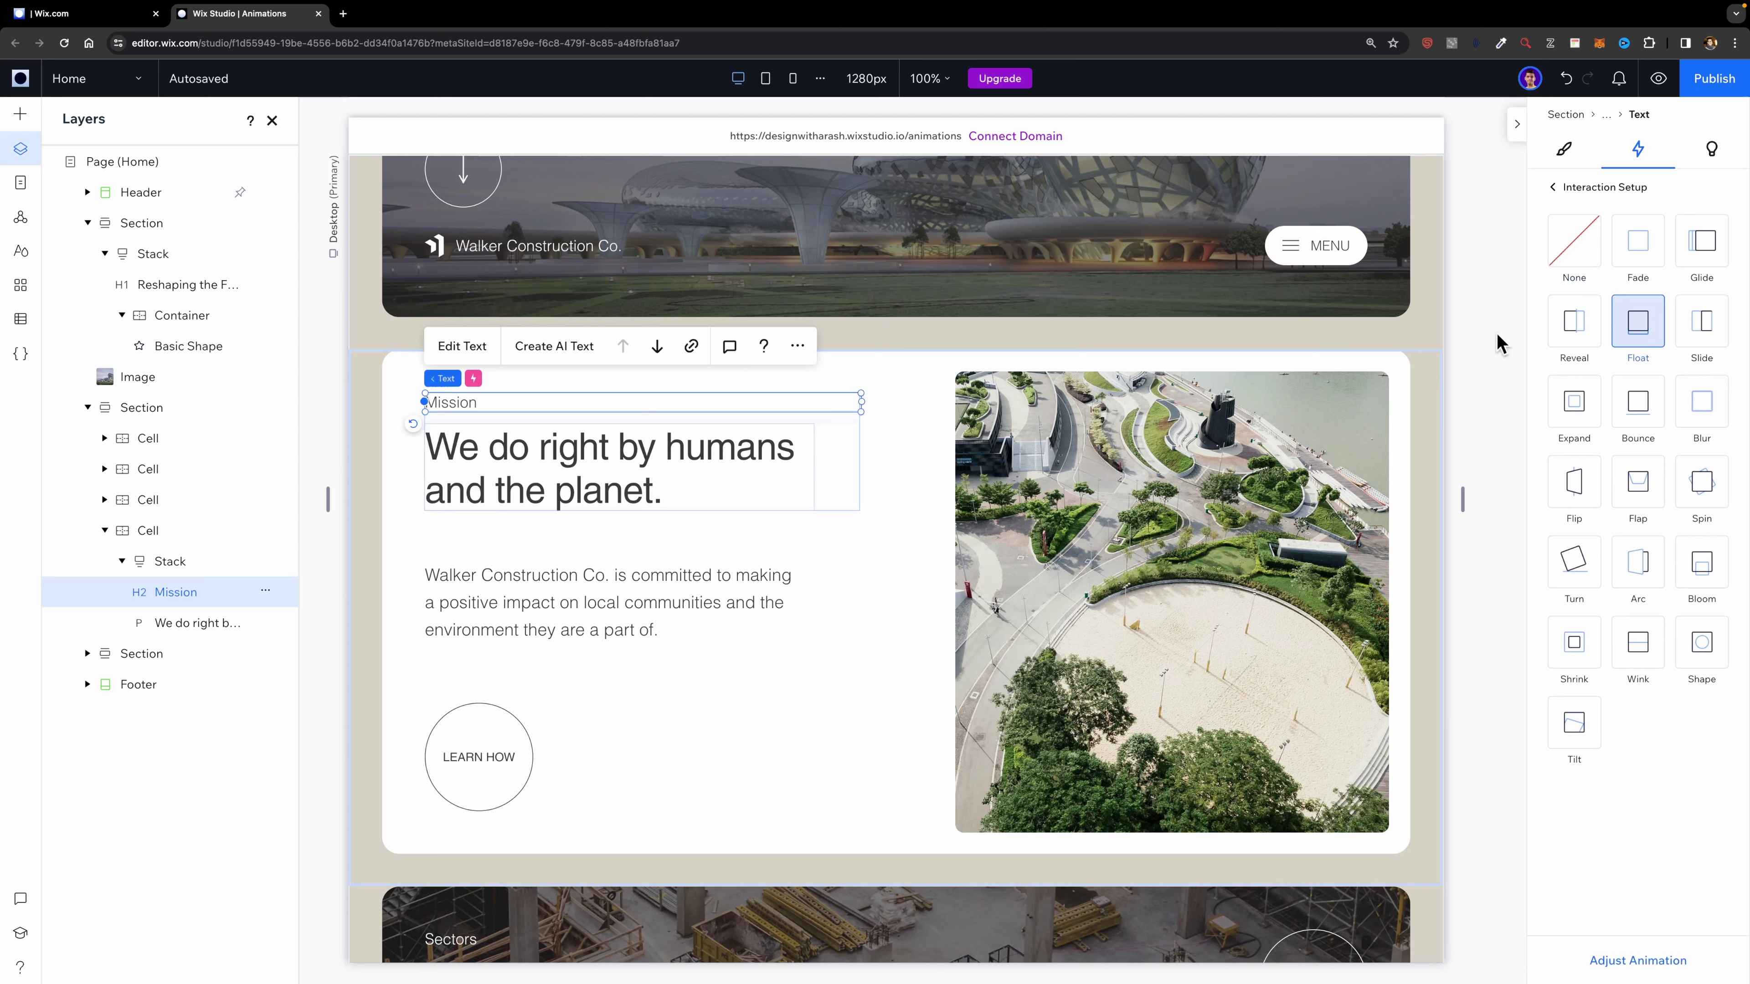
# - Add Float entrances to the 'We do right by humans' heading and Walker Construction paragraph
pyautogui.click(598, 463)
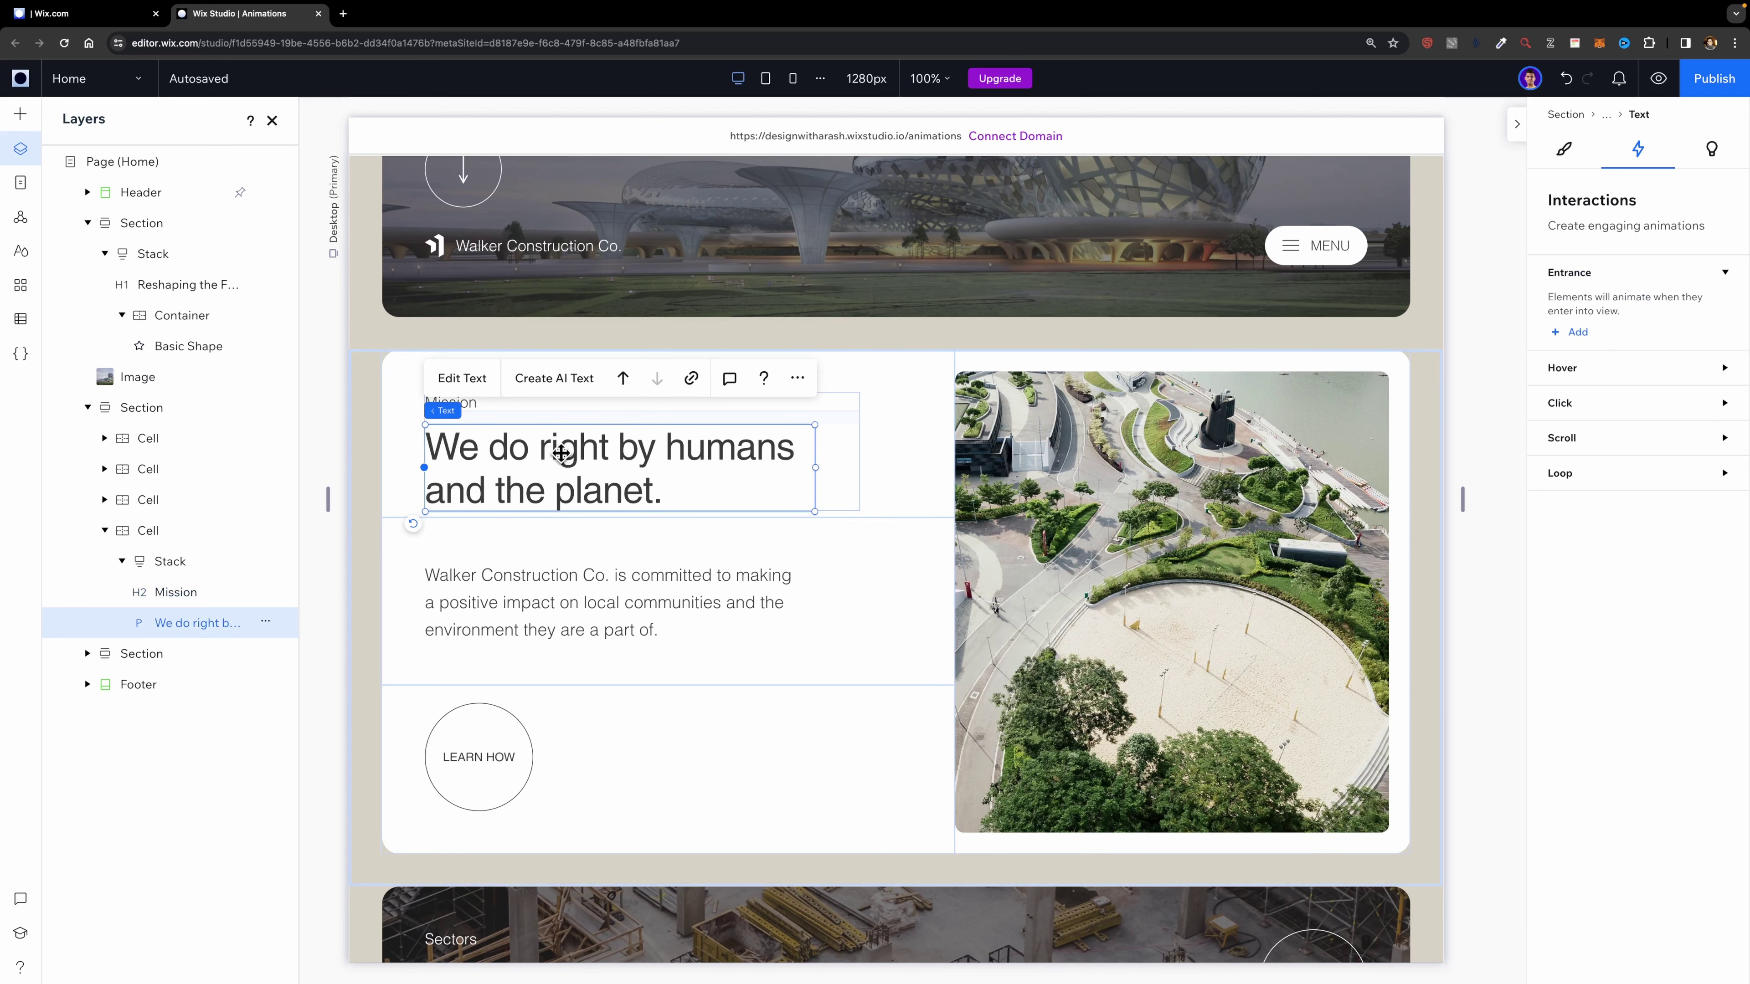
pyautogui.click(1577, 334)
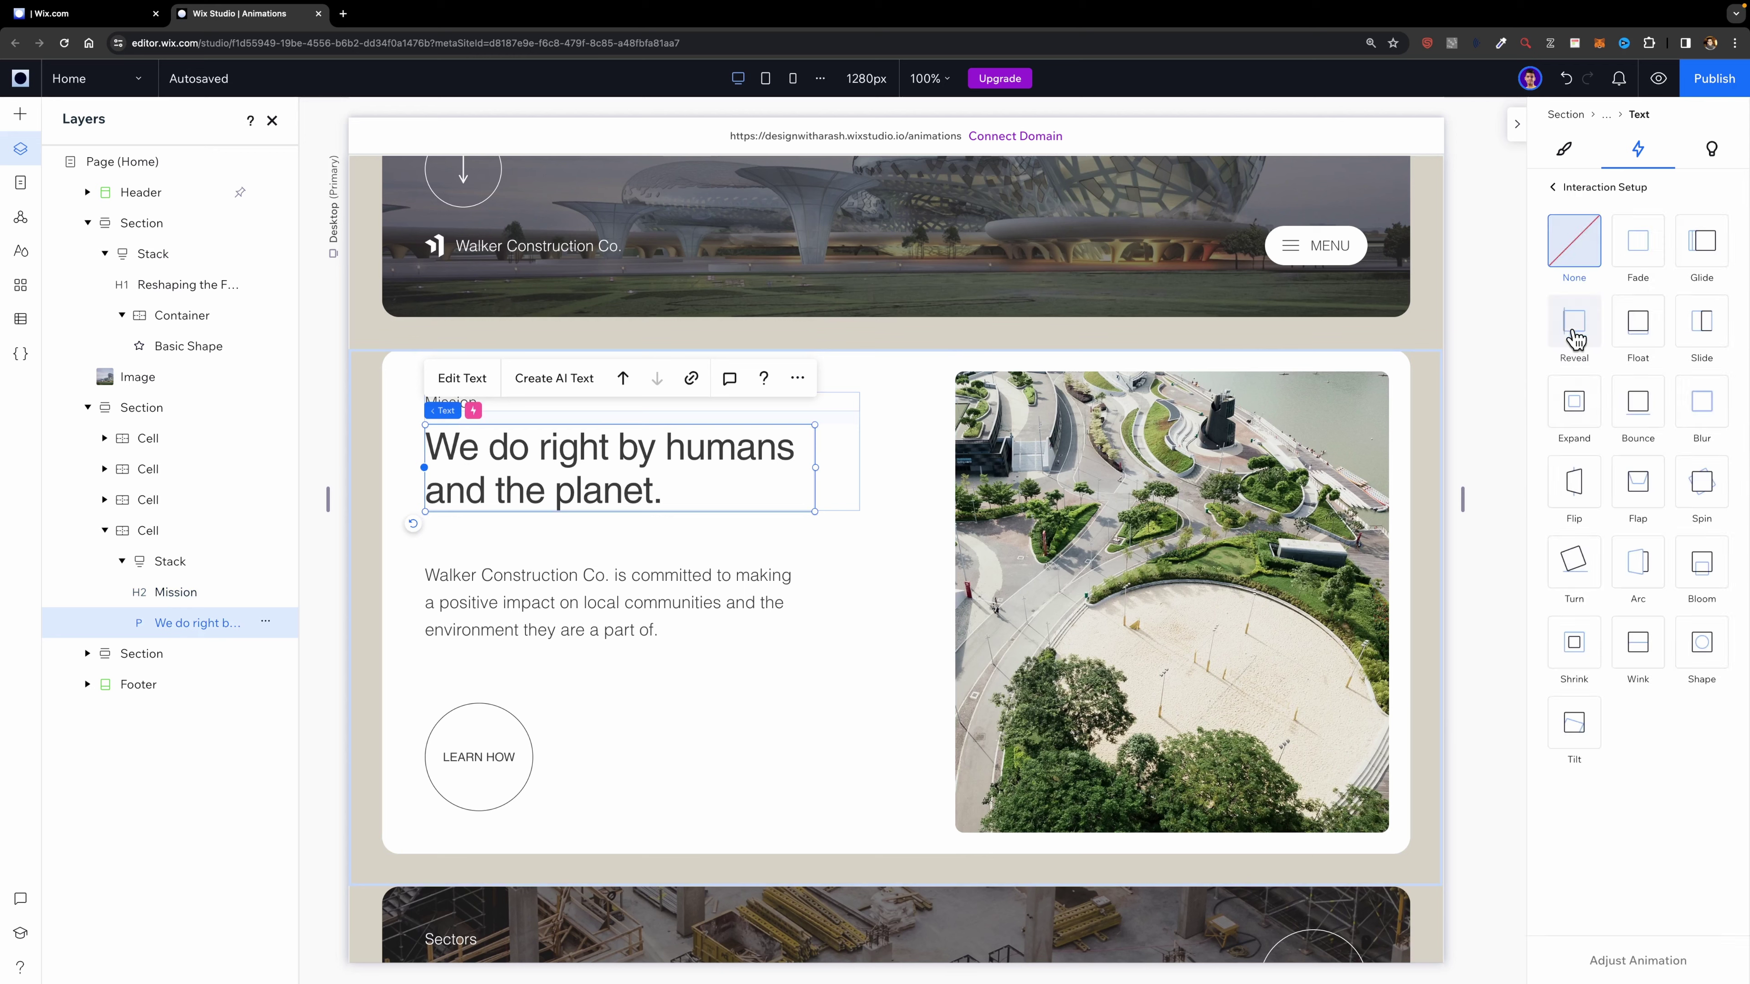
pyautogui.click(1641, 336)
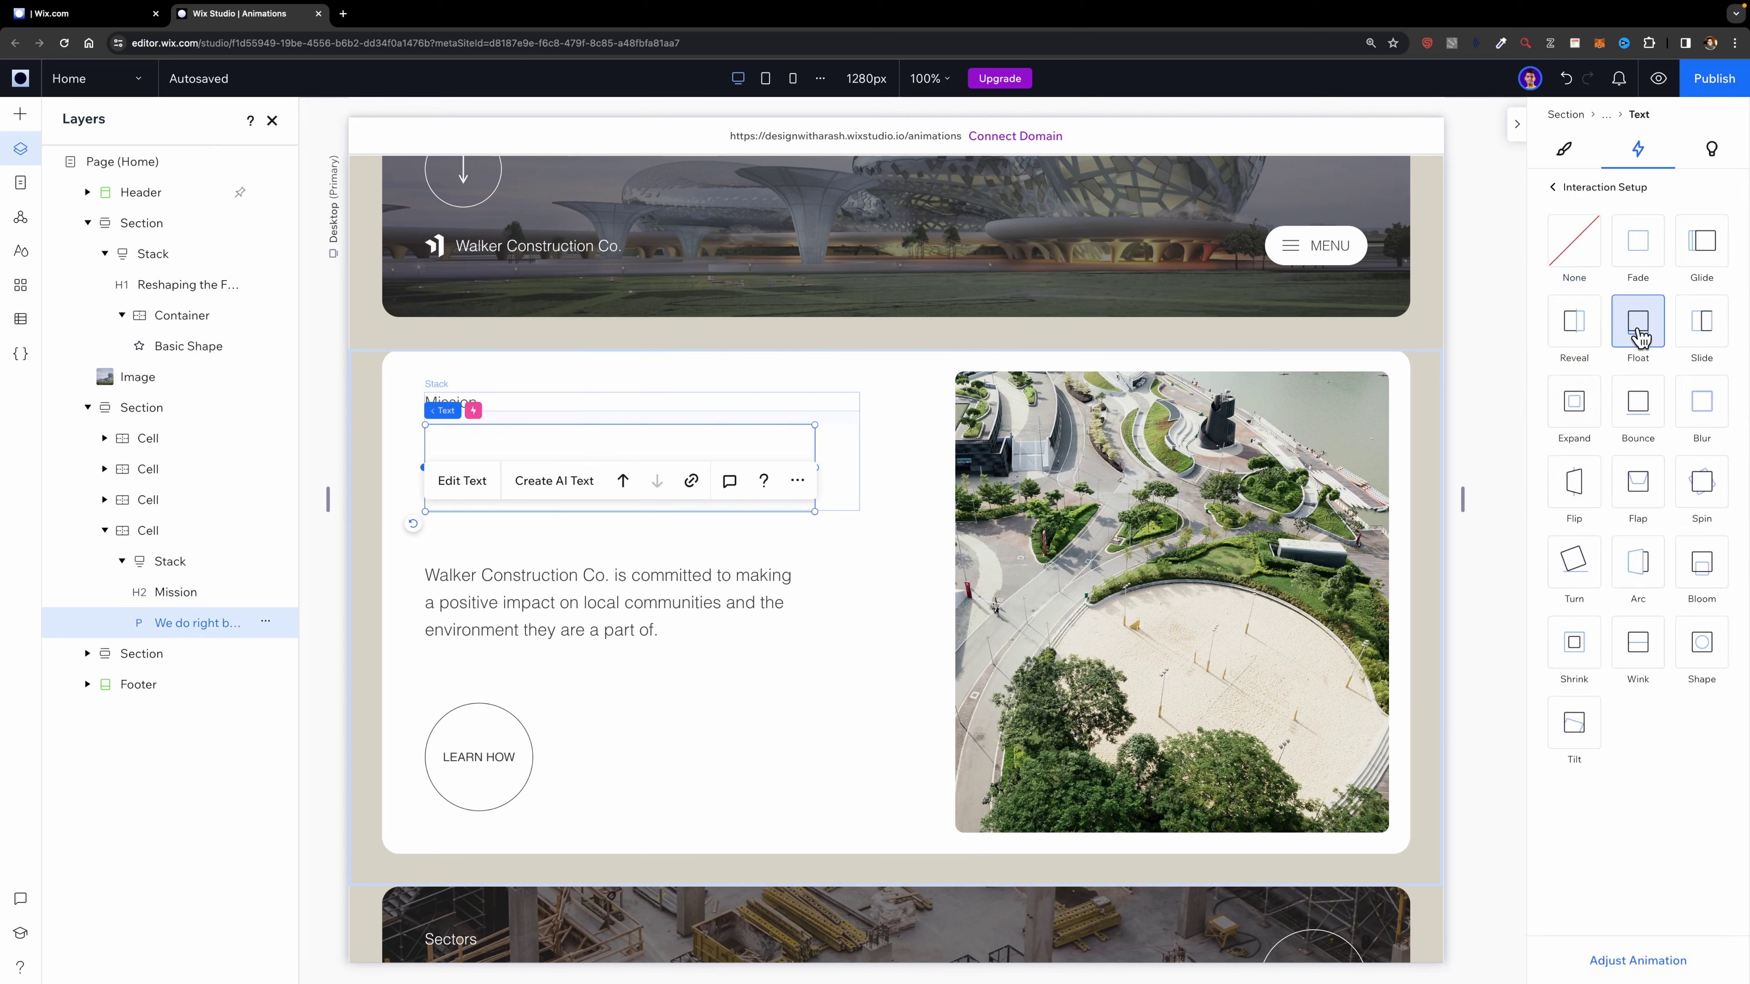
pyautogui.click(725, 627)
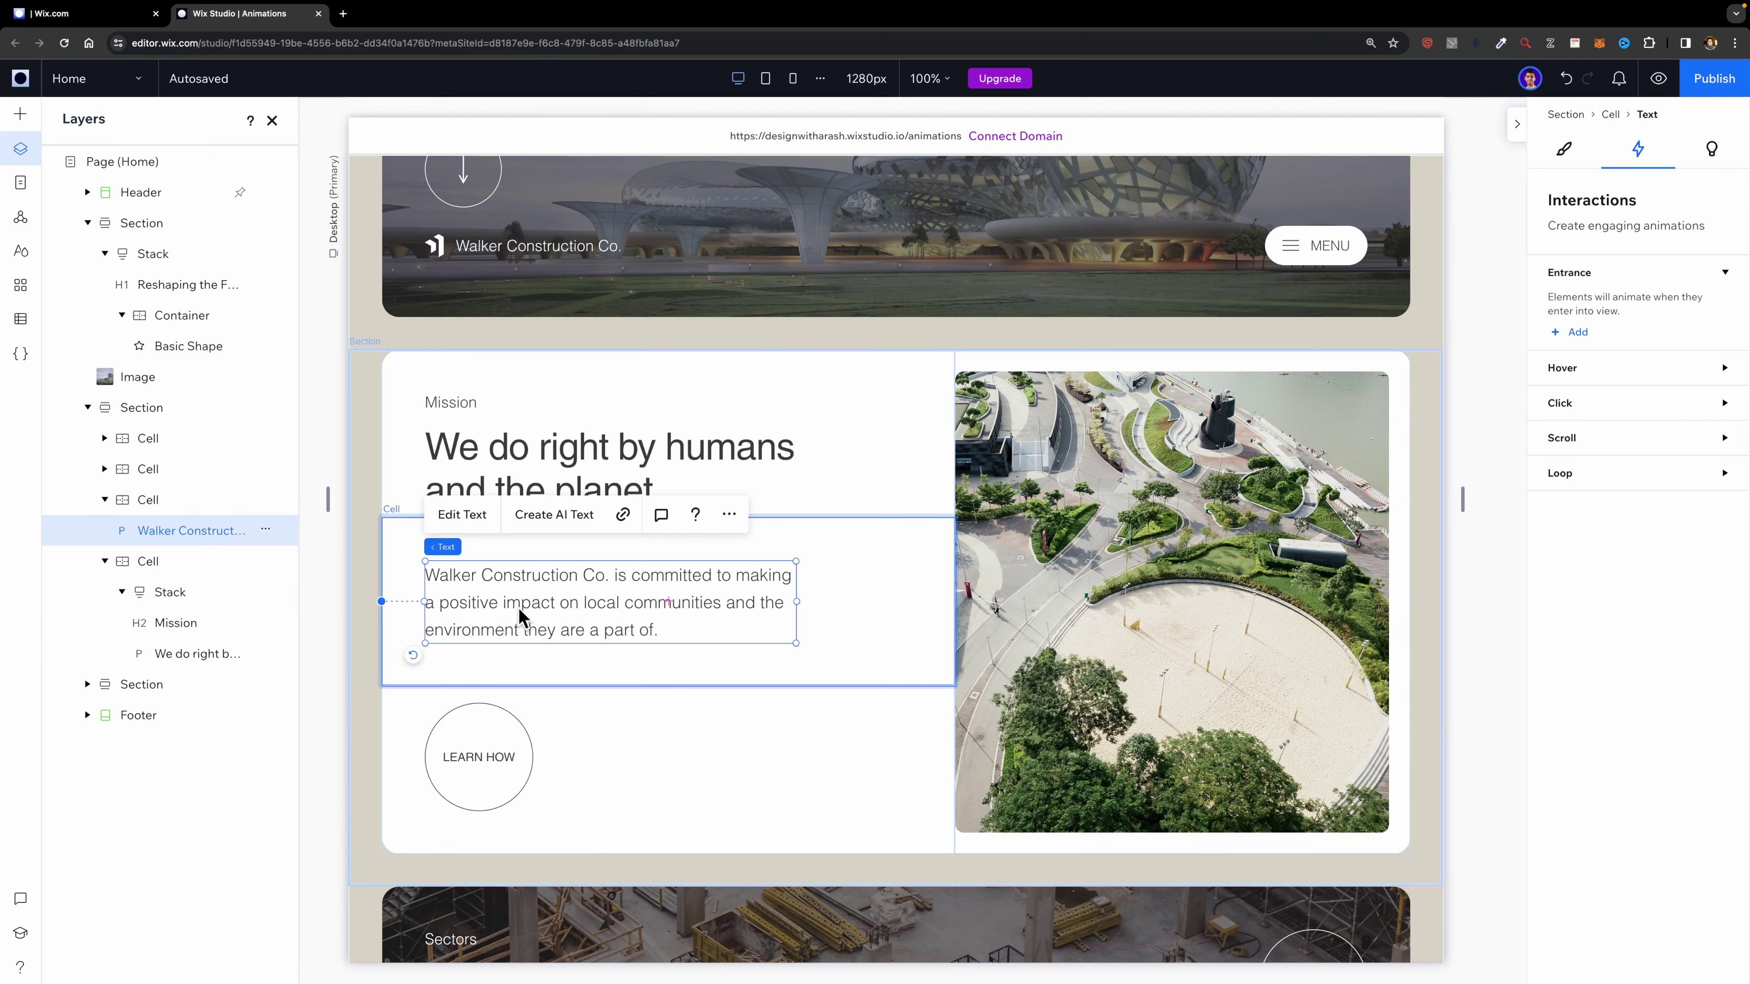
pyautogui.click(1563, 335)
pyautogui.click(1643, 333)
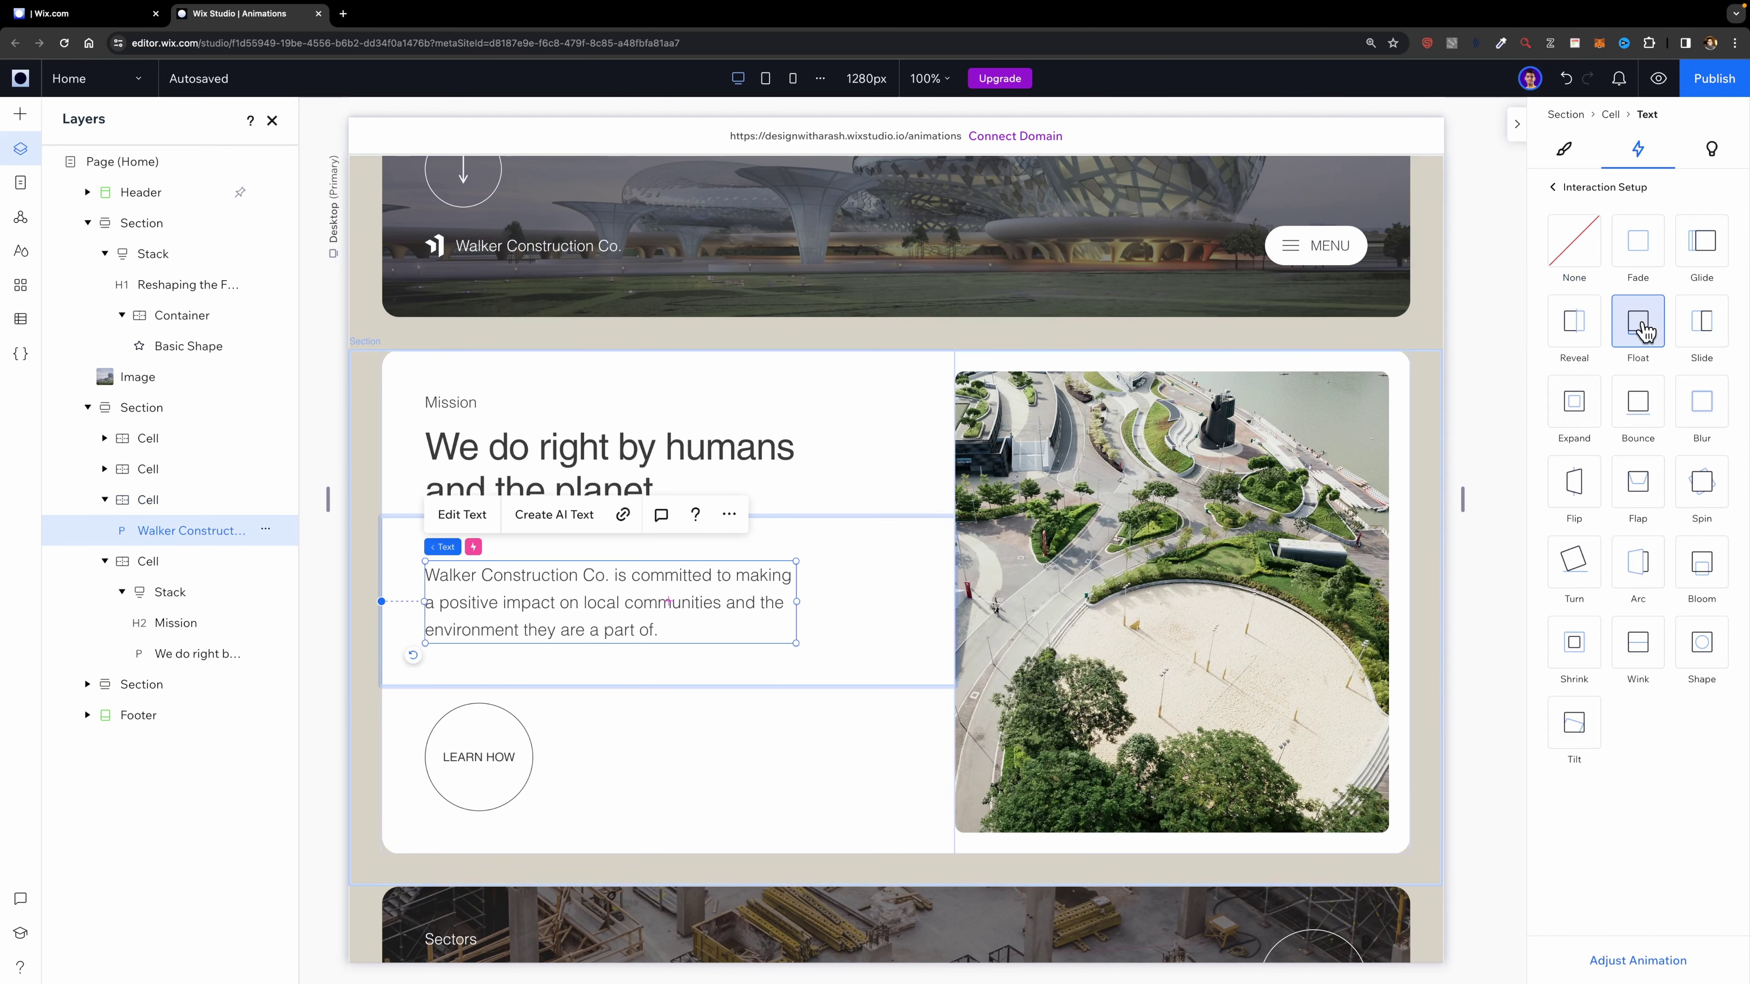
# - Give the LEARN HOW button a Float entrance animation
pyautogui.click(474, 743)
pyautogui.click(474, 744)
pyautogui.click(1583, 325)
pyautogui.click(1644, 334)
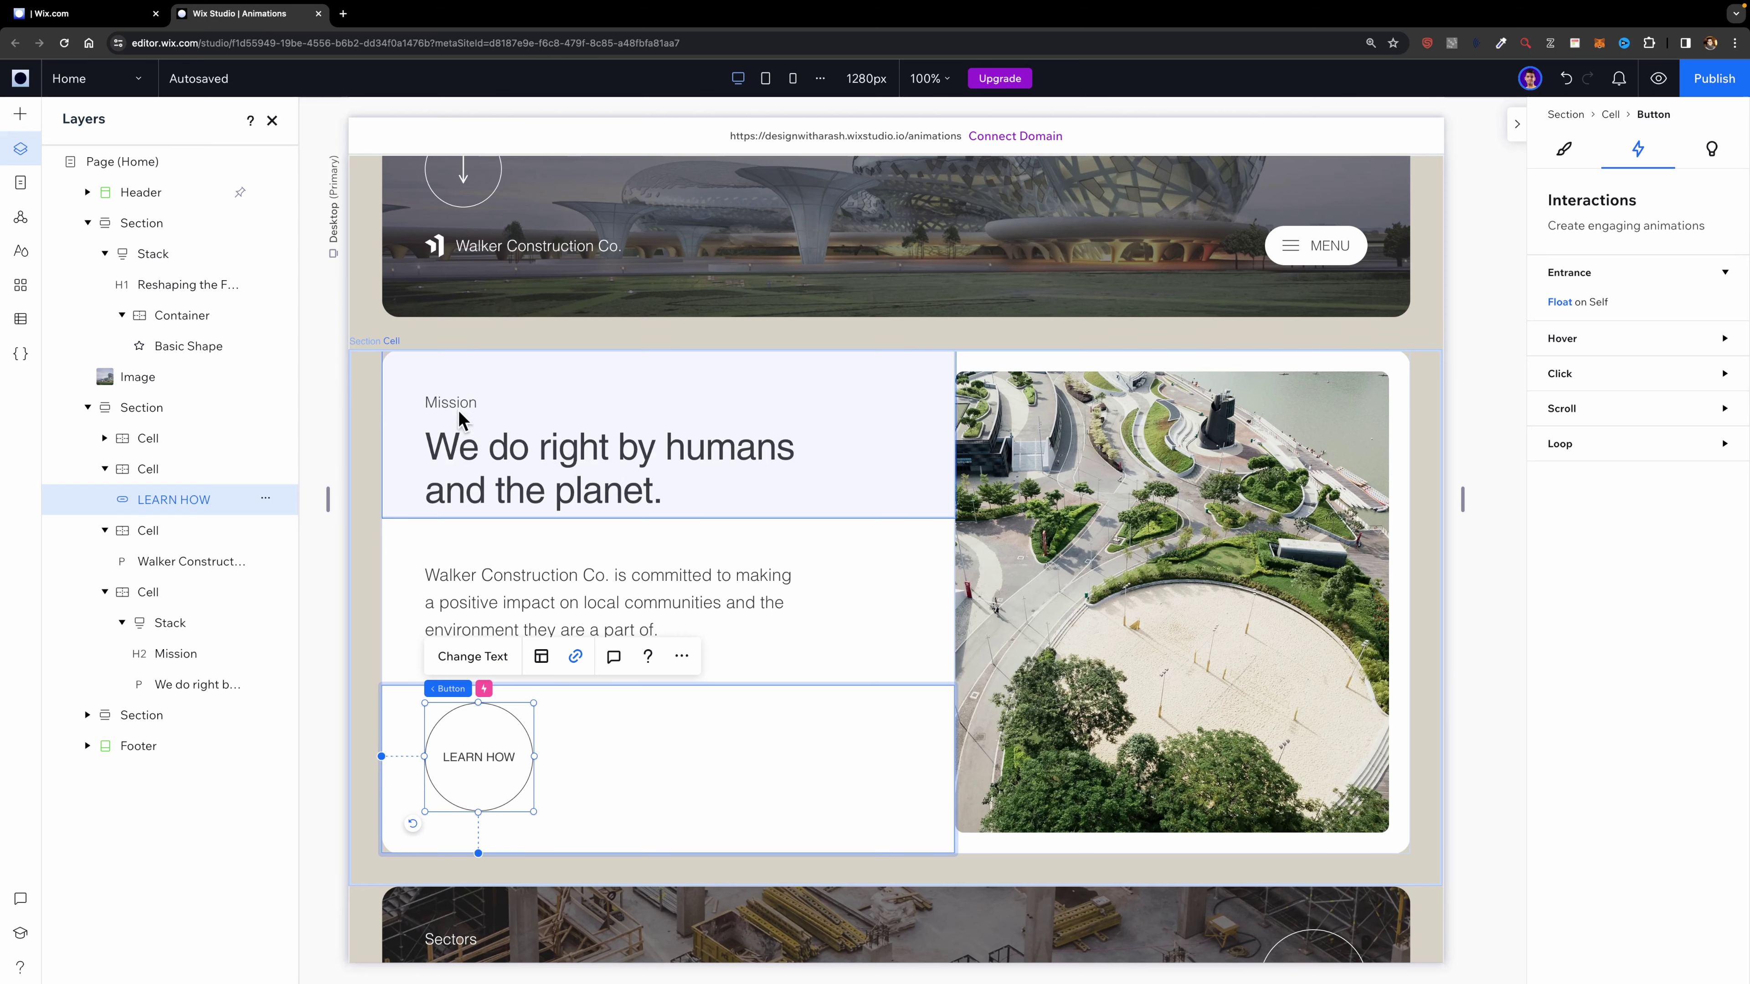
pyautogui.click(1658, 78)
pyautogui.scroll(-3, 1090, 465)
pyautogui.scroll(-1, 1090, 466)
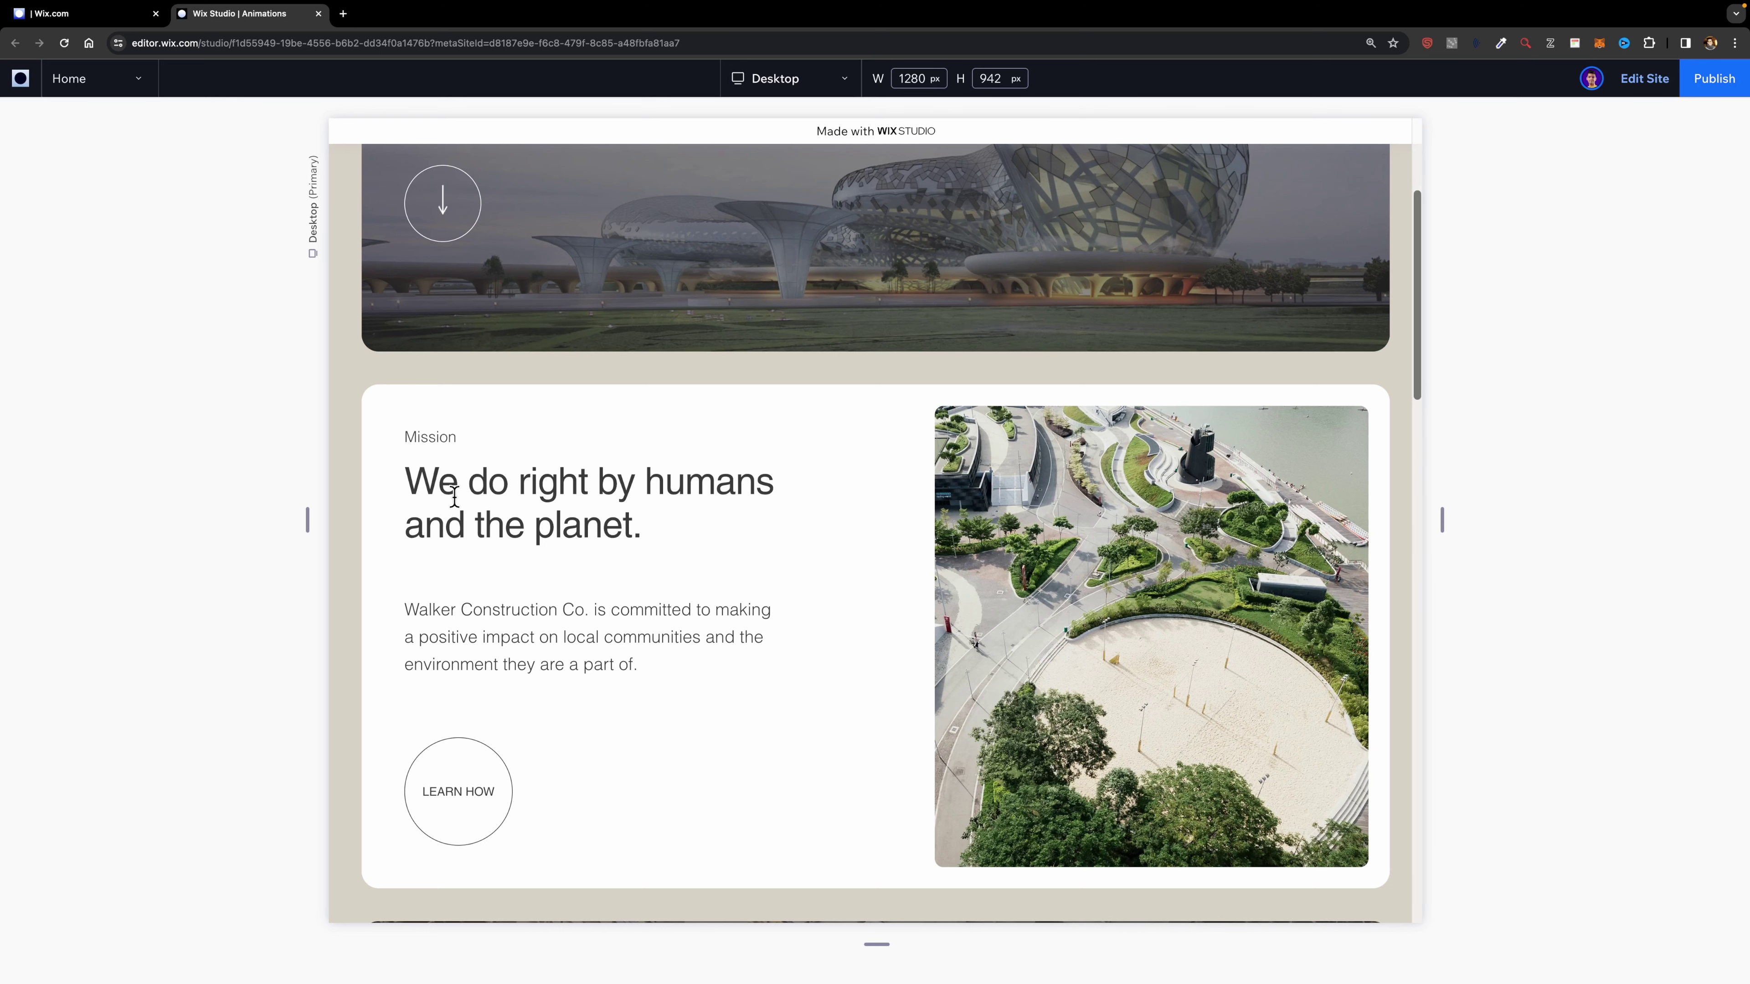
pyautogui.click(1653, 81)
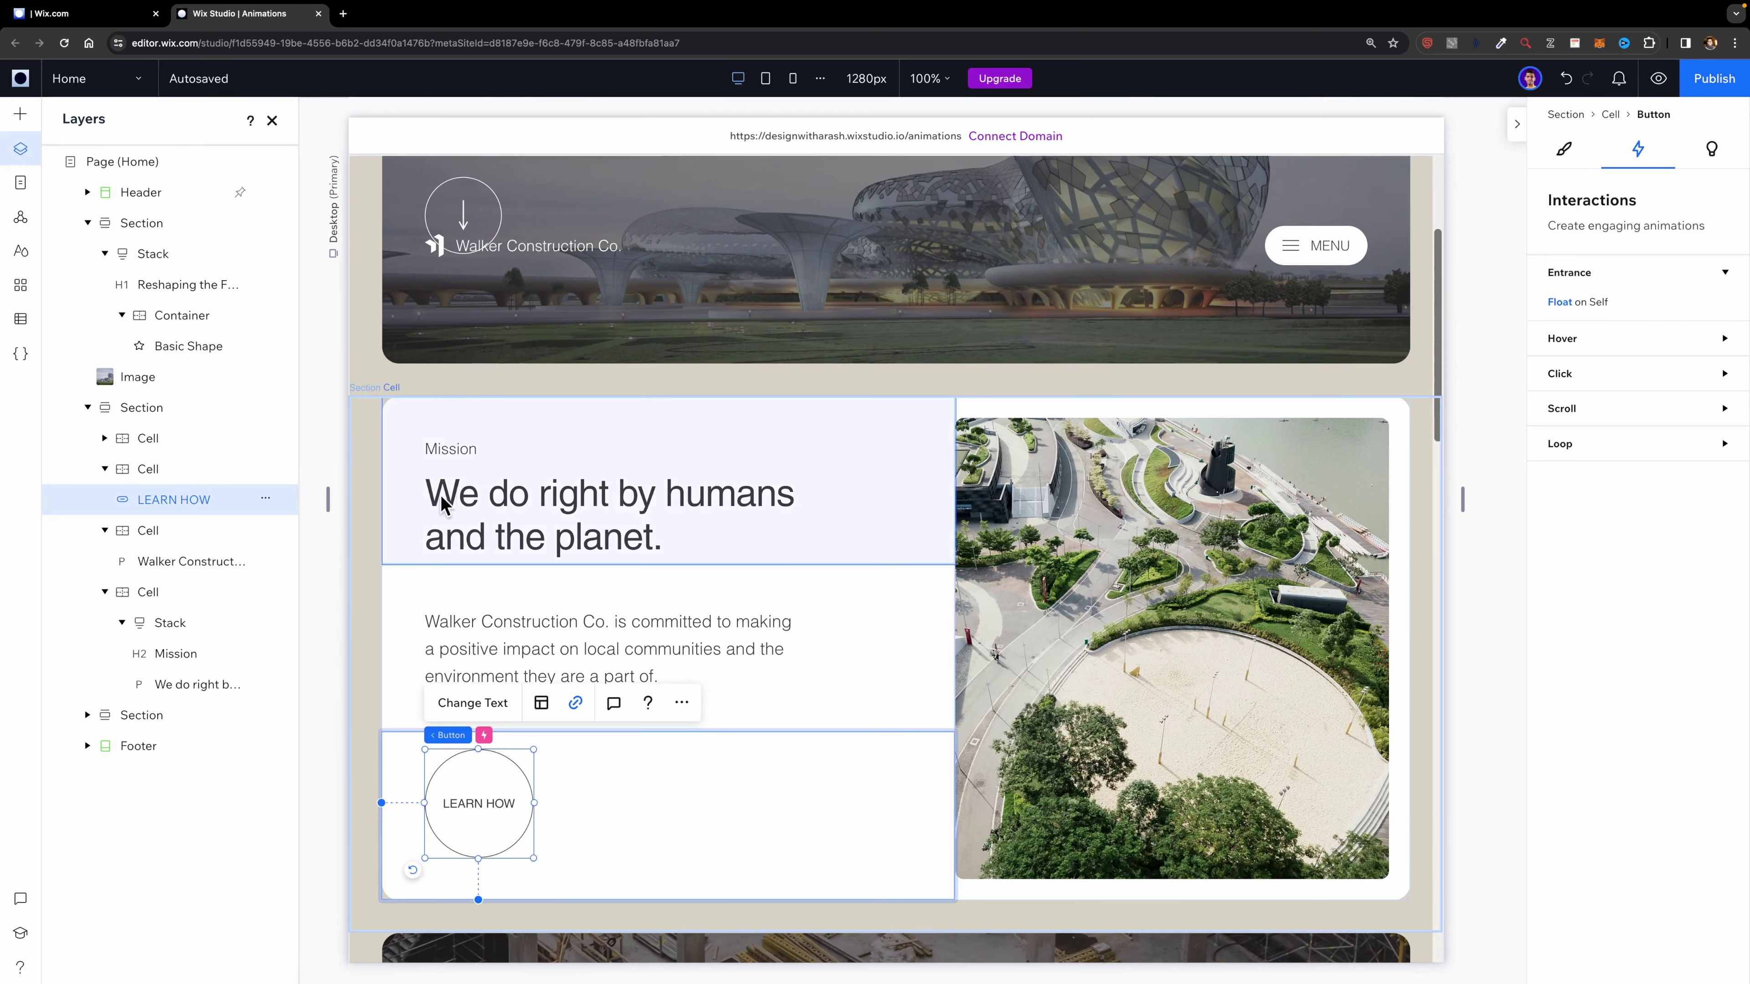
# - Set the Mission label's Float entrance direction to From above
pyautogui.click(459, 448)
pyautogui.click(460, 448)
pyautogui.click(459, 448)
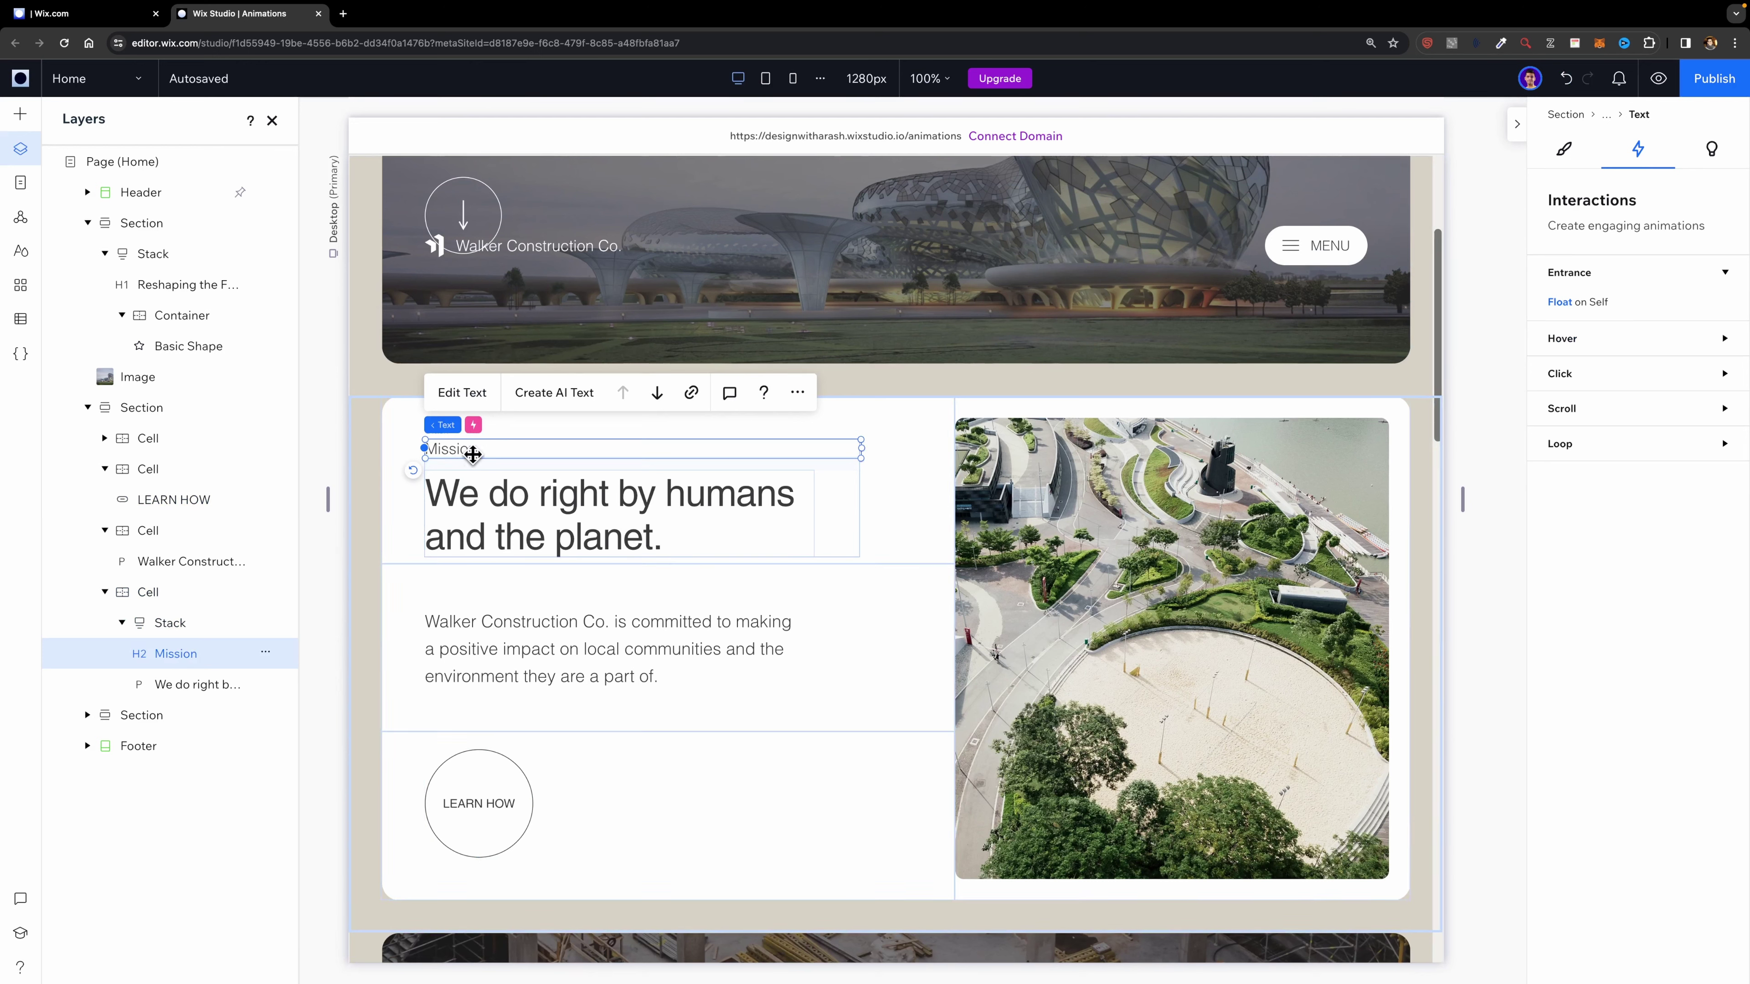
pyautogui.click(1597, 309)
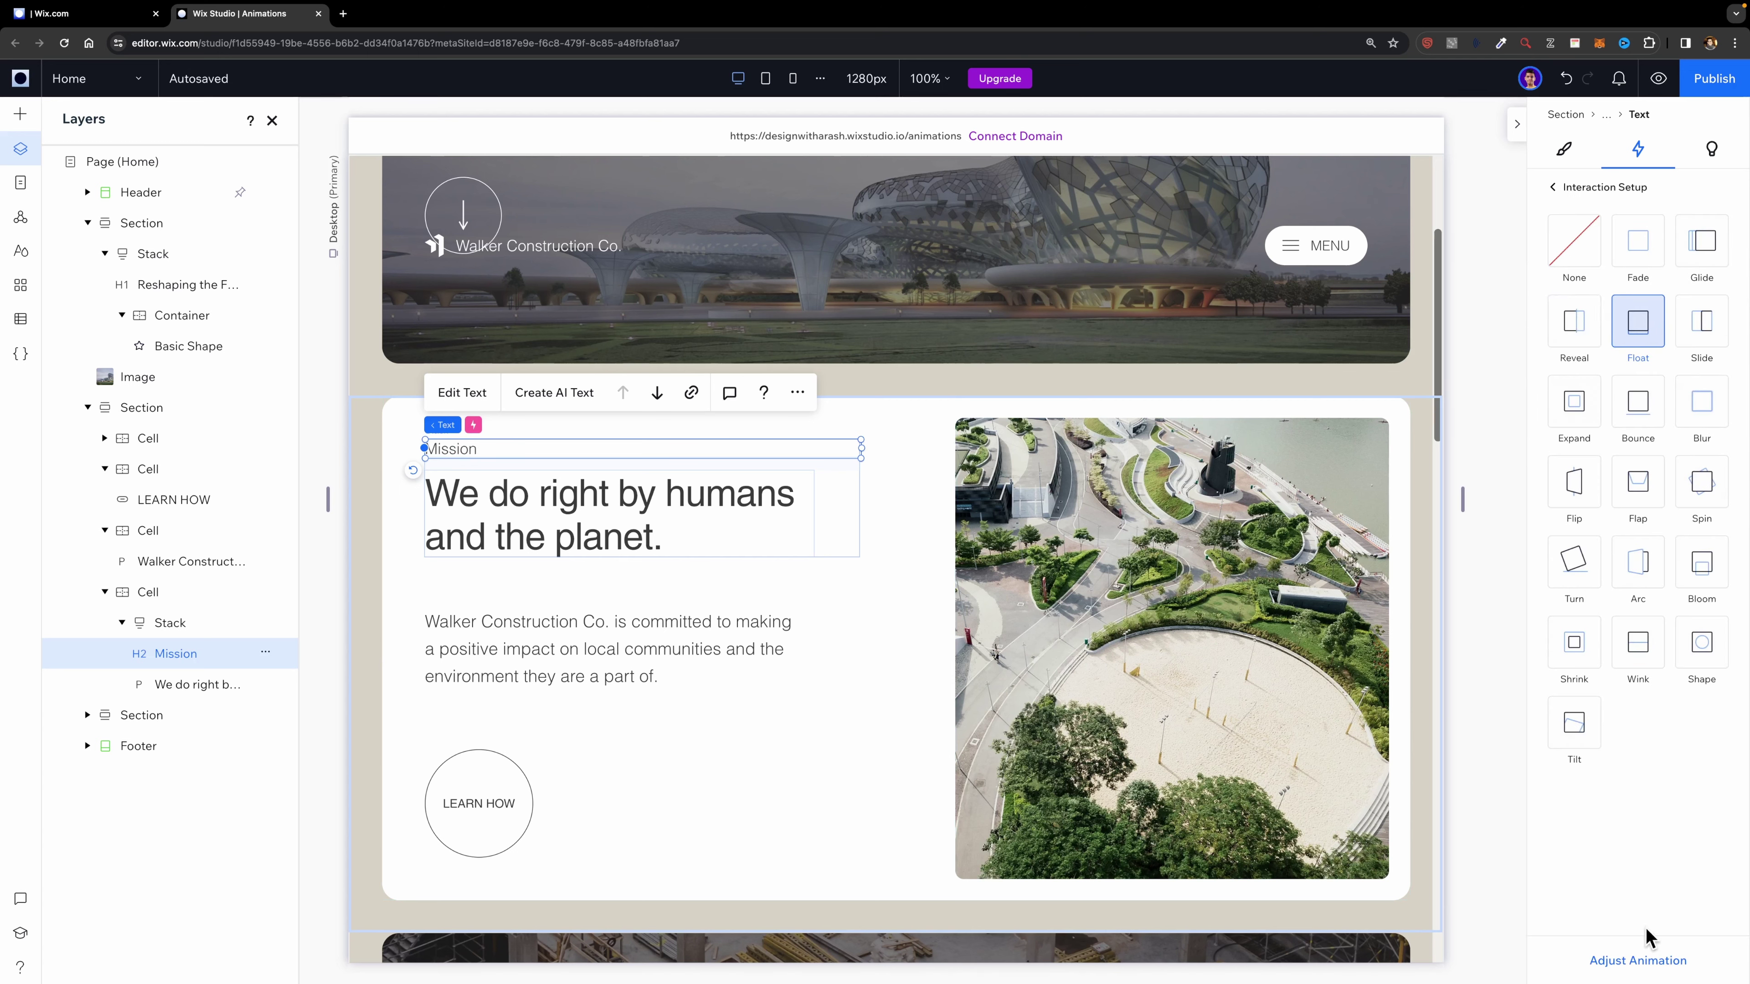
pyautogui.click(1634, 962)
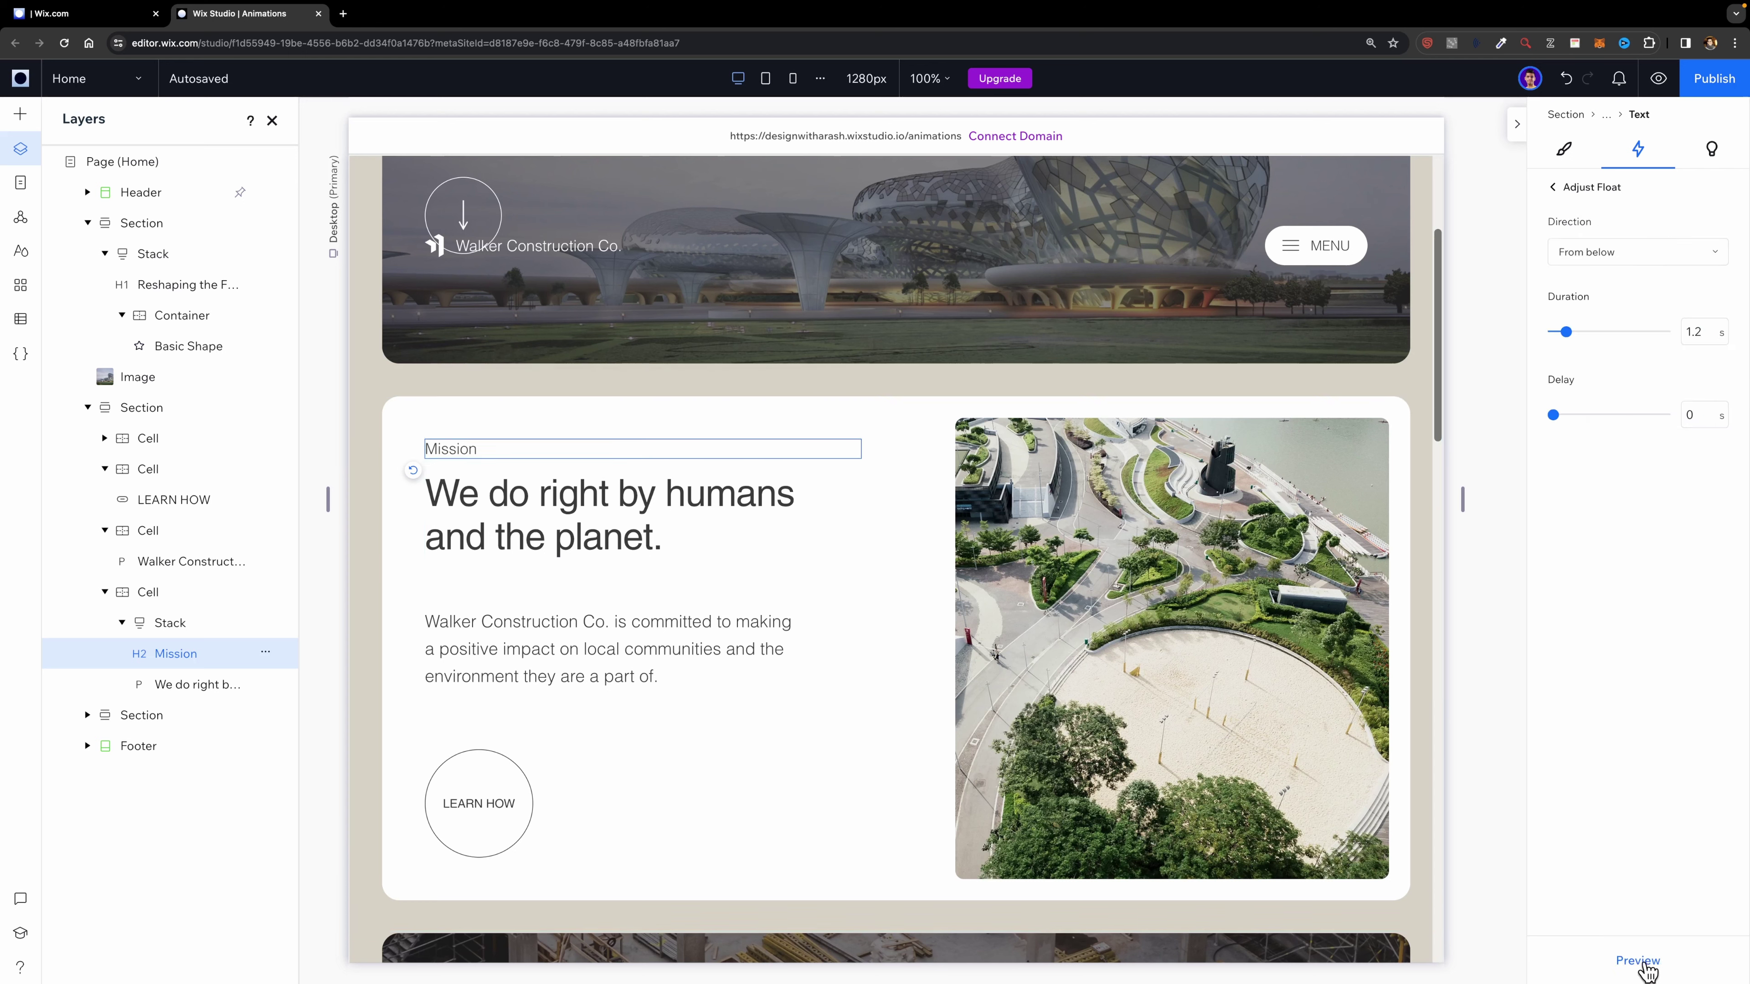
pyautogui.click(1656, 260)
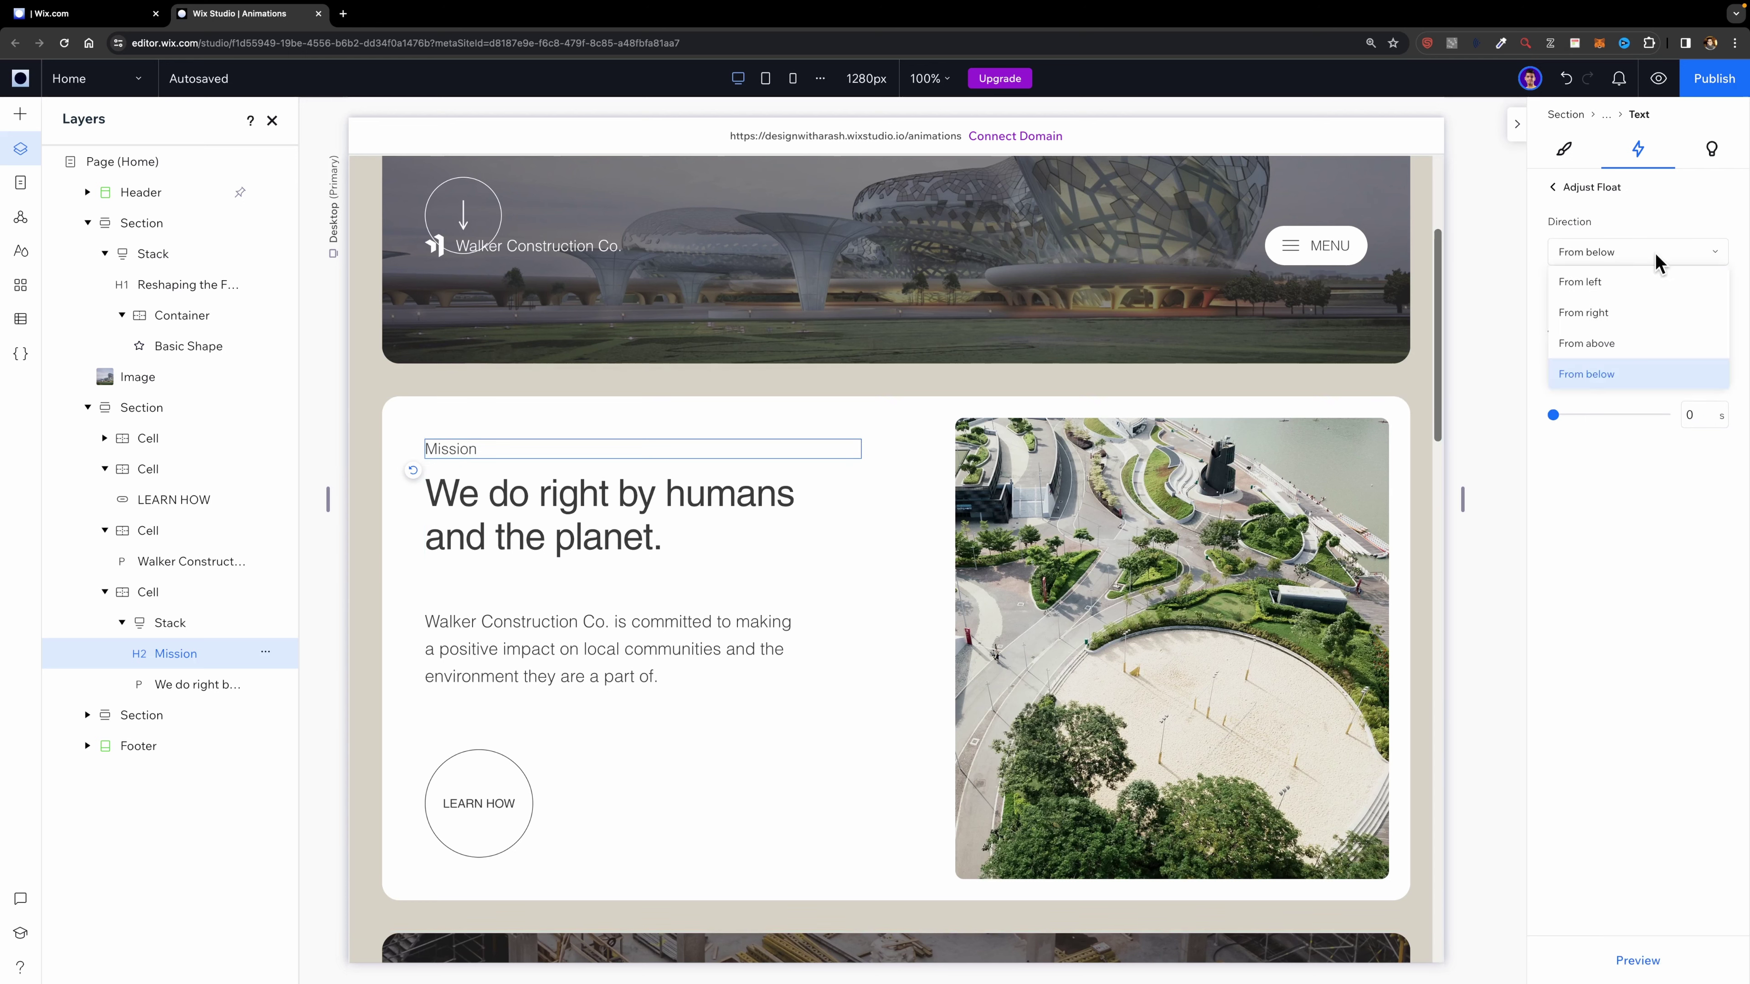
pyautogui.click(1586, 345)
pyautogui.click(1557, 187)
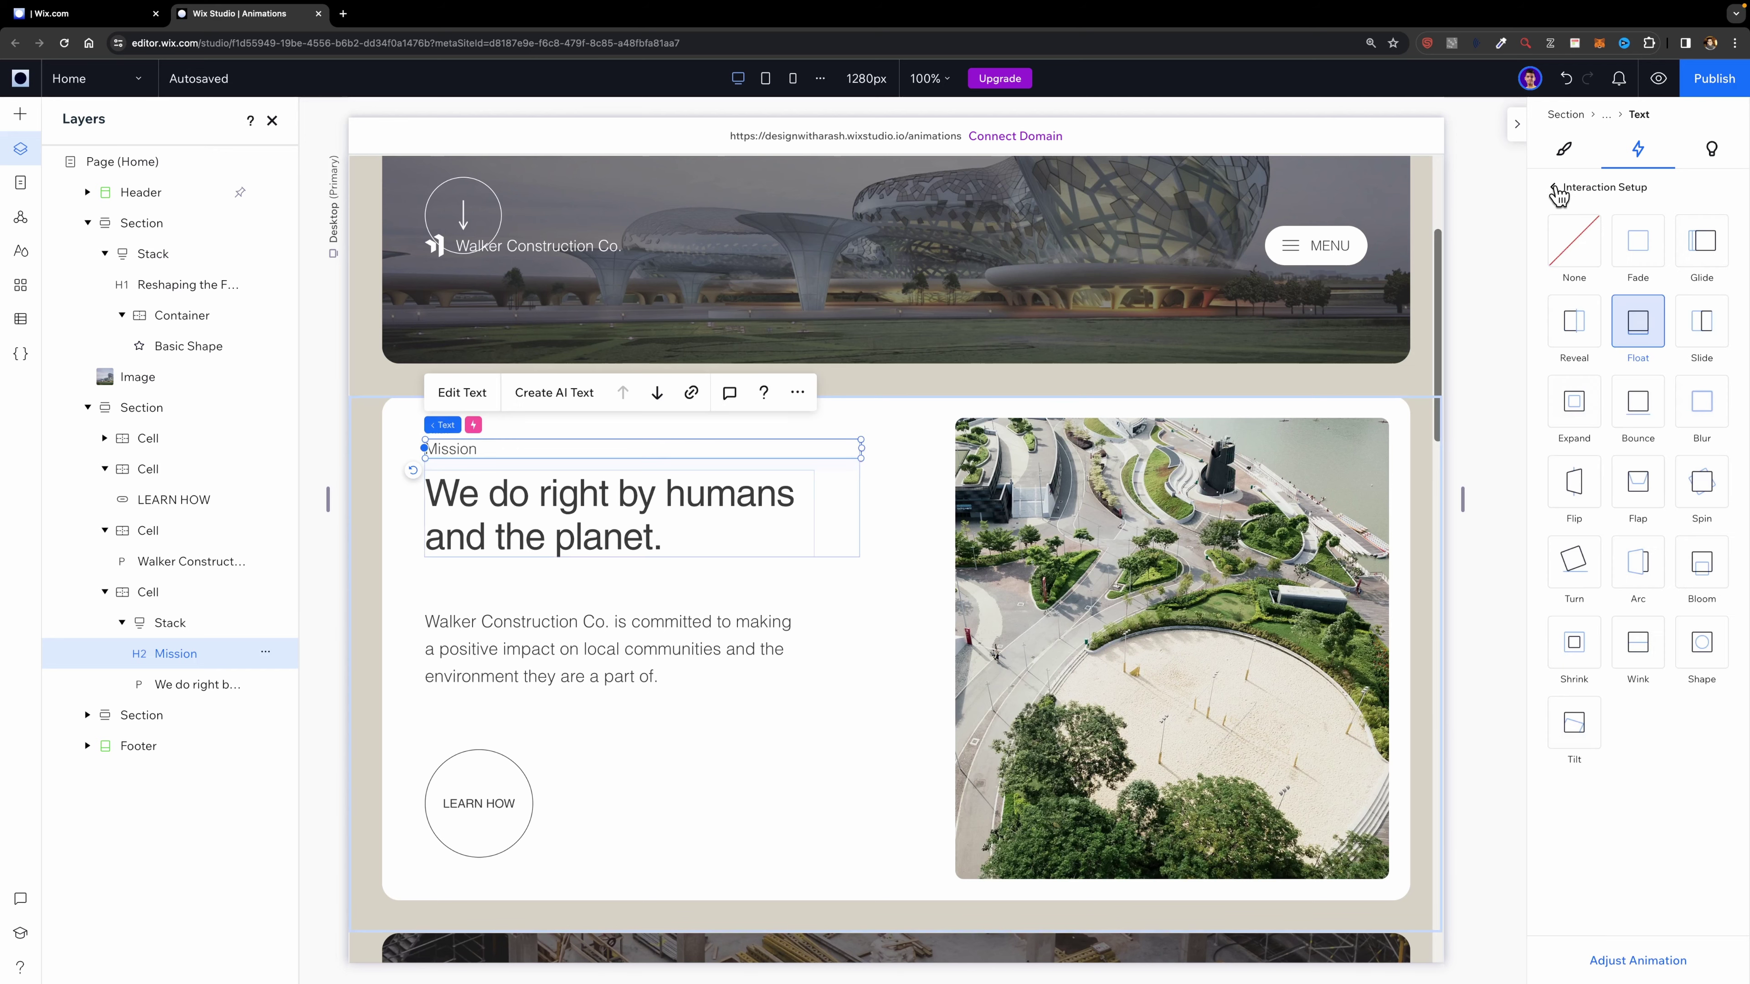
# - Open the Float direction settings for the 'We do right by humans' heading
pyautogui.click(494, 505)
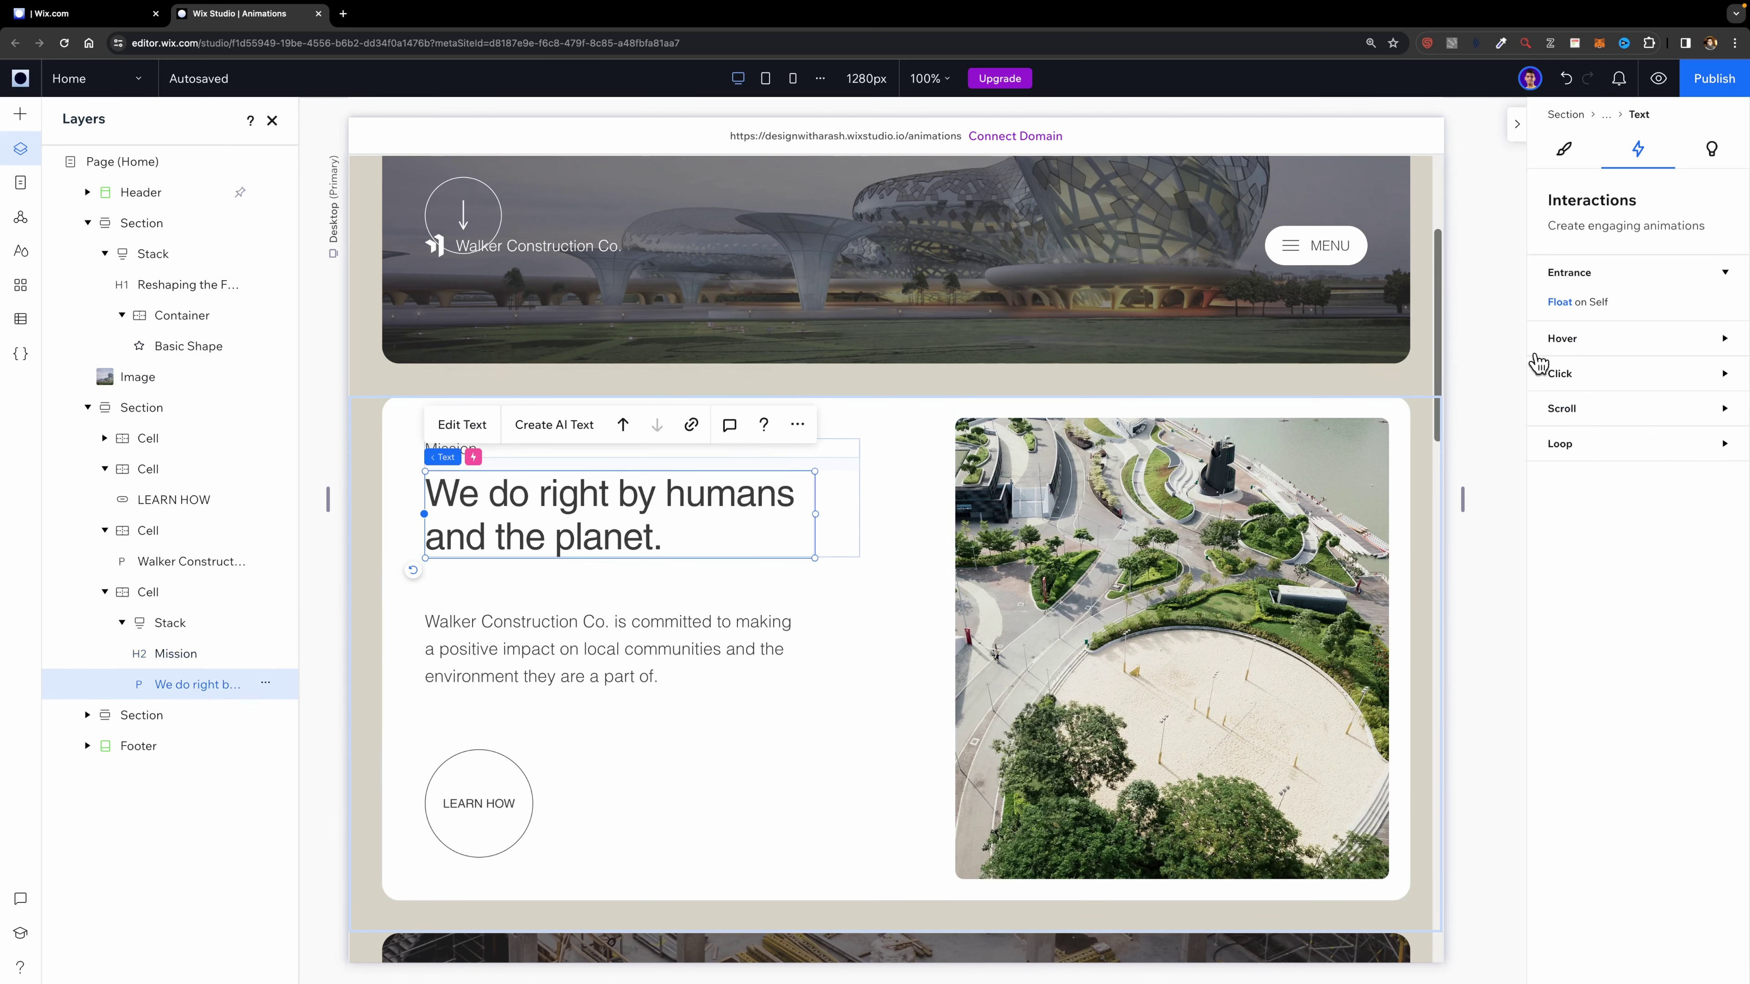
pyautogui.click(1608, 301)
pyautogui.click(1638, 960)
pyautogui.click(1602, 251)
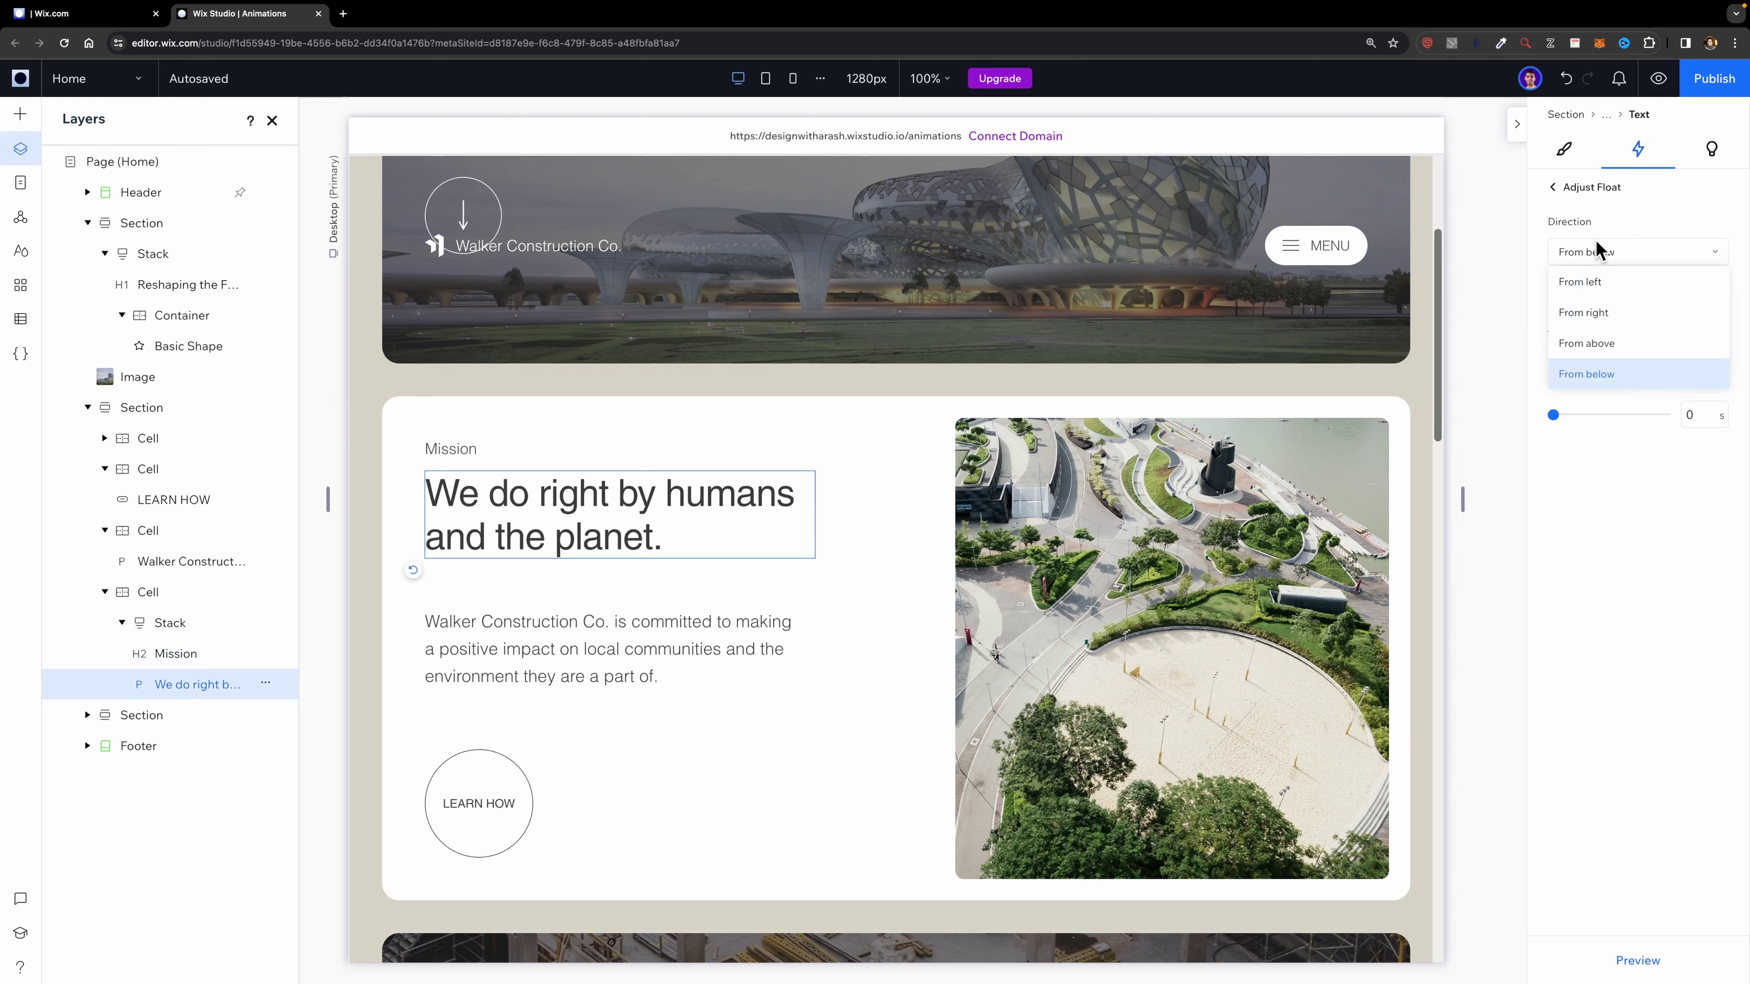
# - Make the Walker Construction Co. paragraph float in from above, then preview the page
pyautogui.click(647, 641)
pyautogui.click(648, 641)
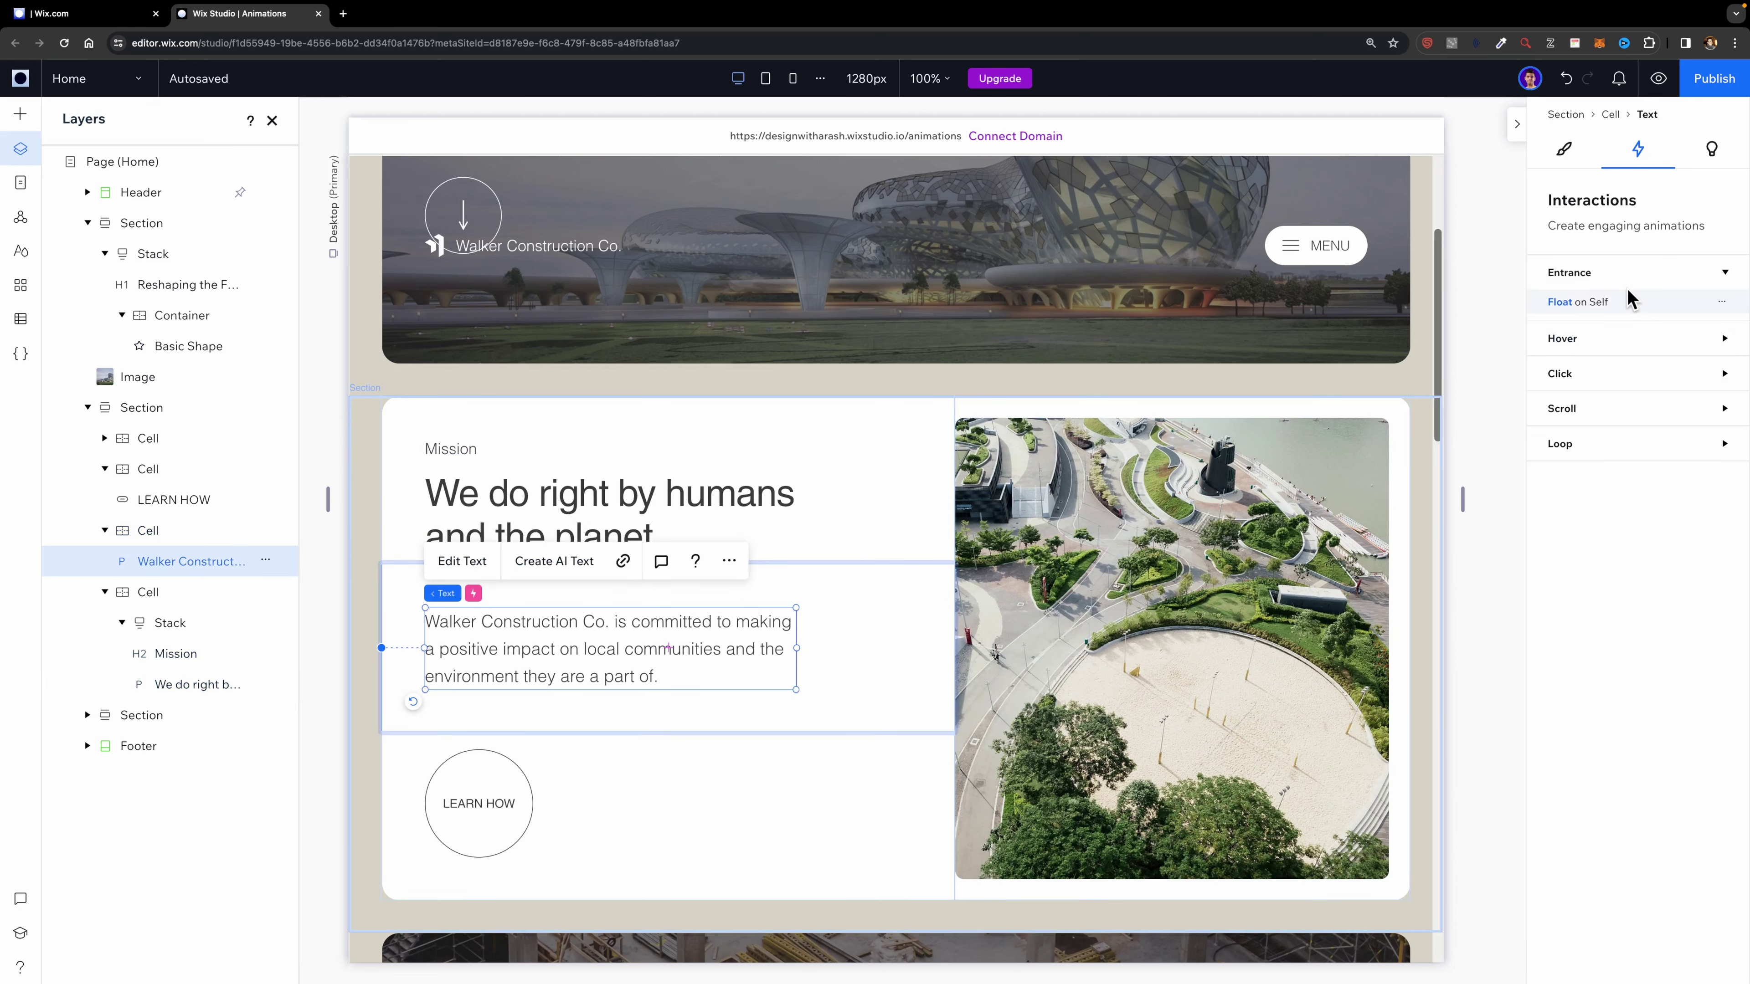
pyautogui.click(1619, 304)
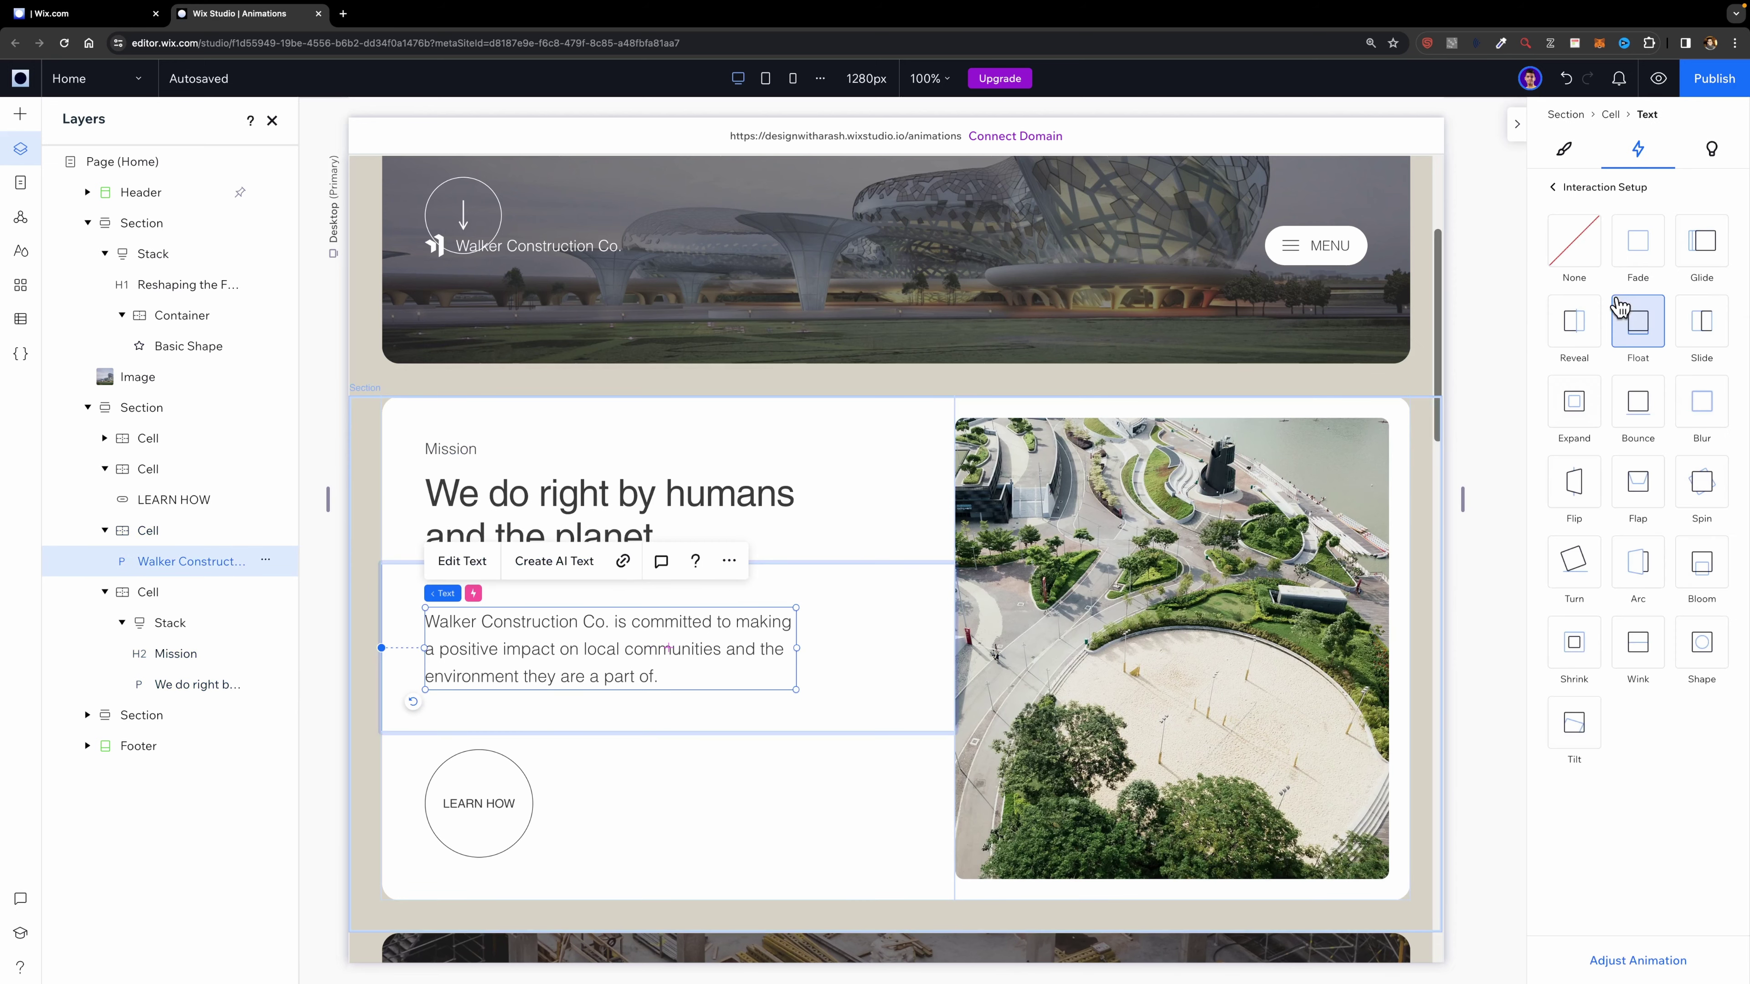
pyautogui.click(1658, 962)
pyautogui.click(1609, 261)
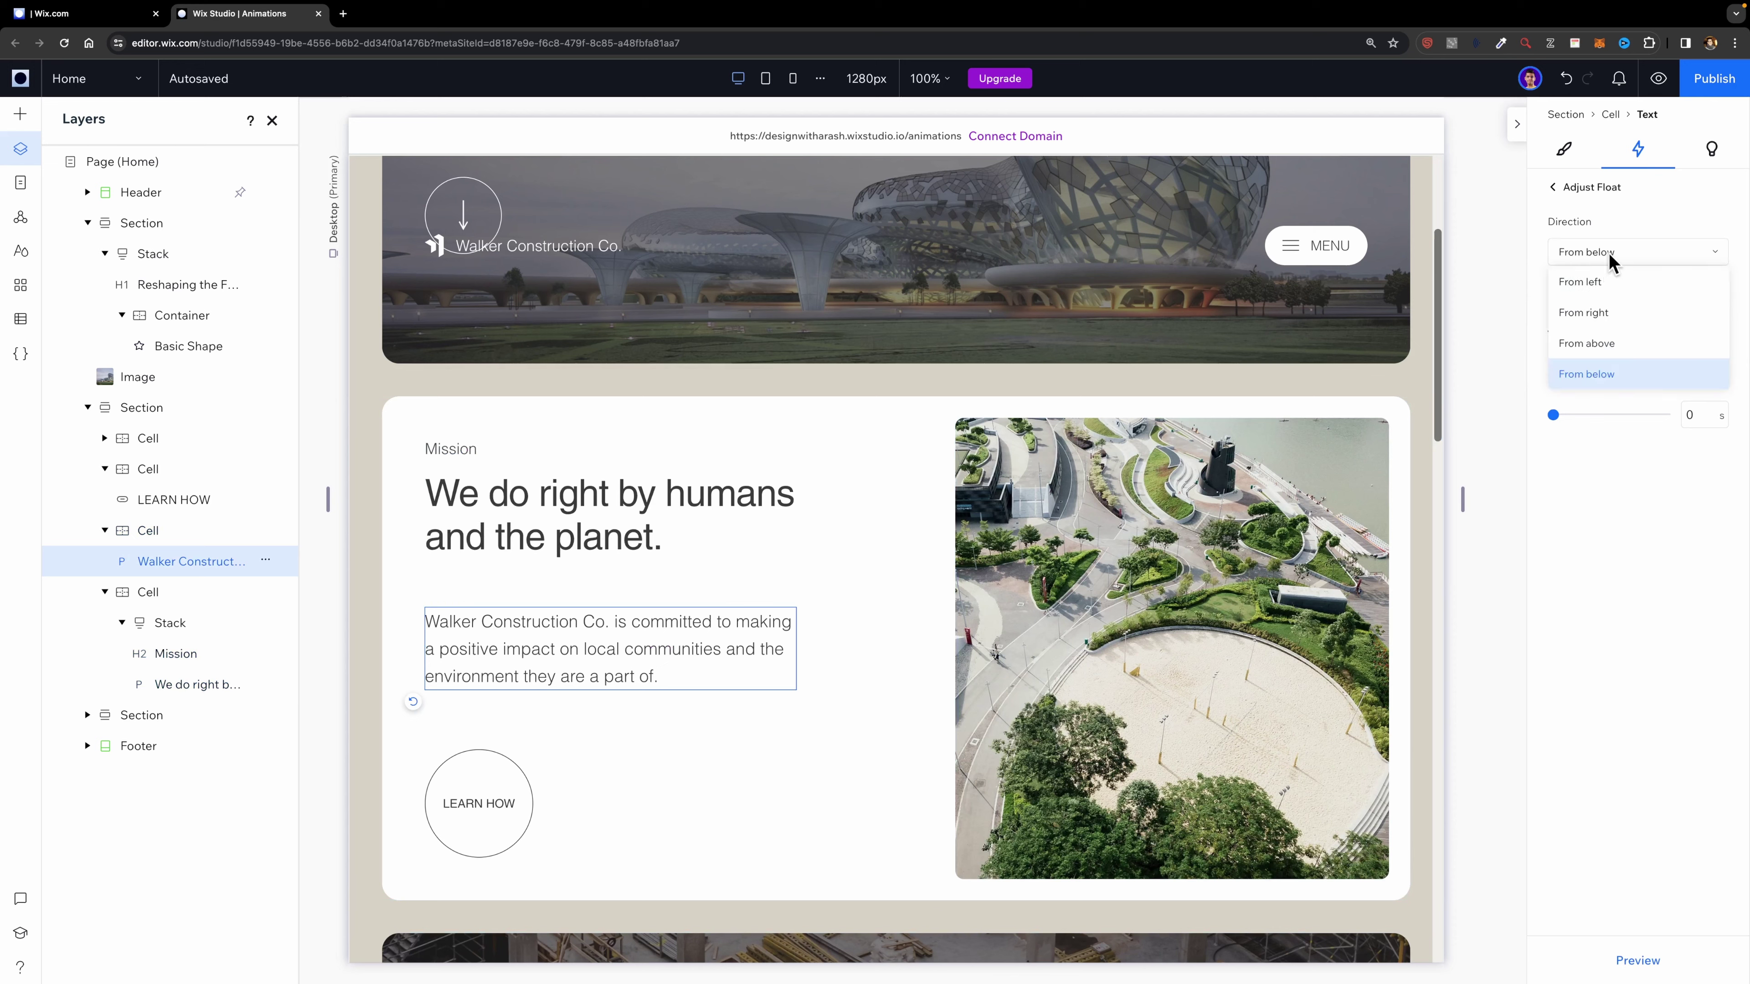
pyautogui.click(1596, 343)
pyautogui.click(1660, 75)
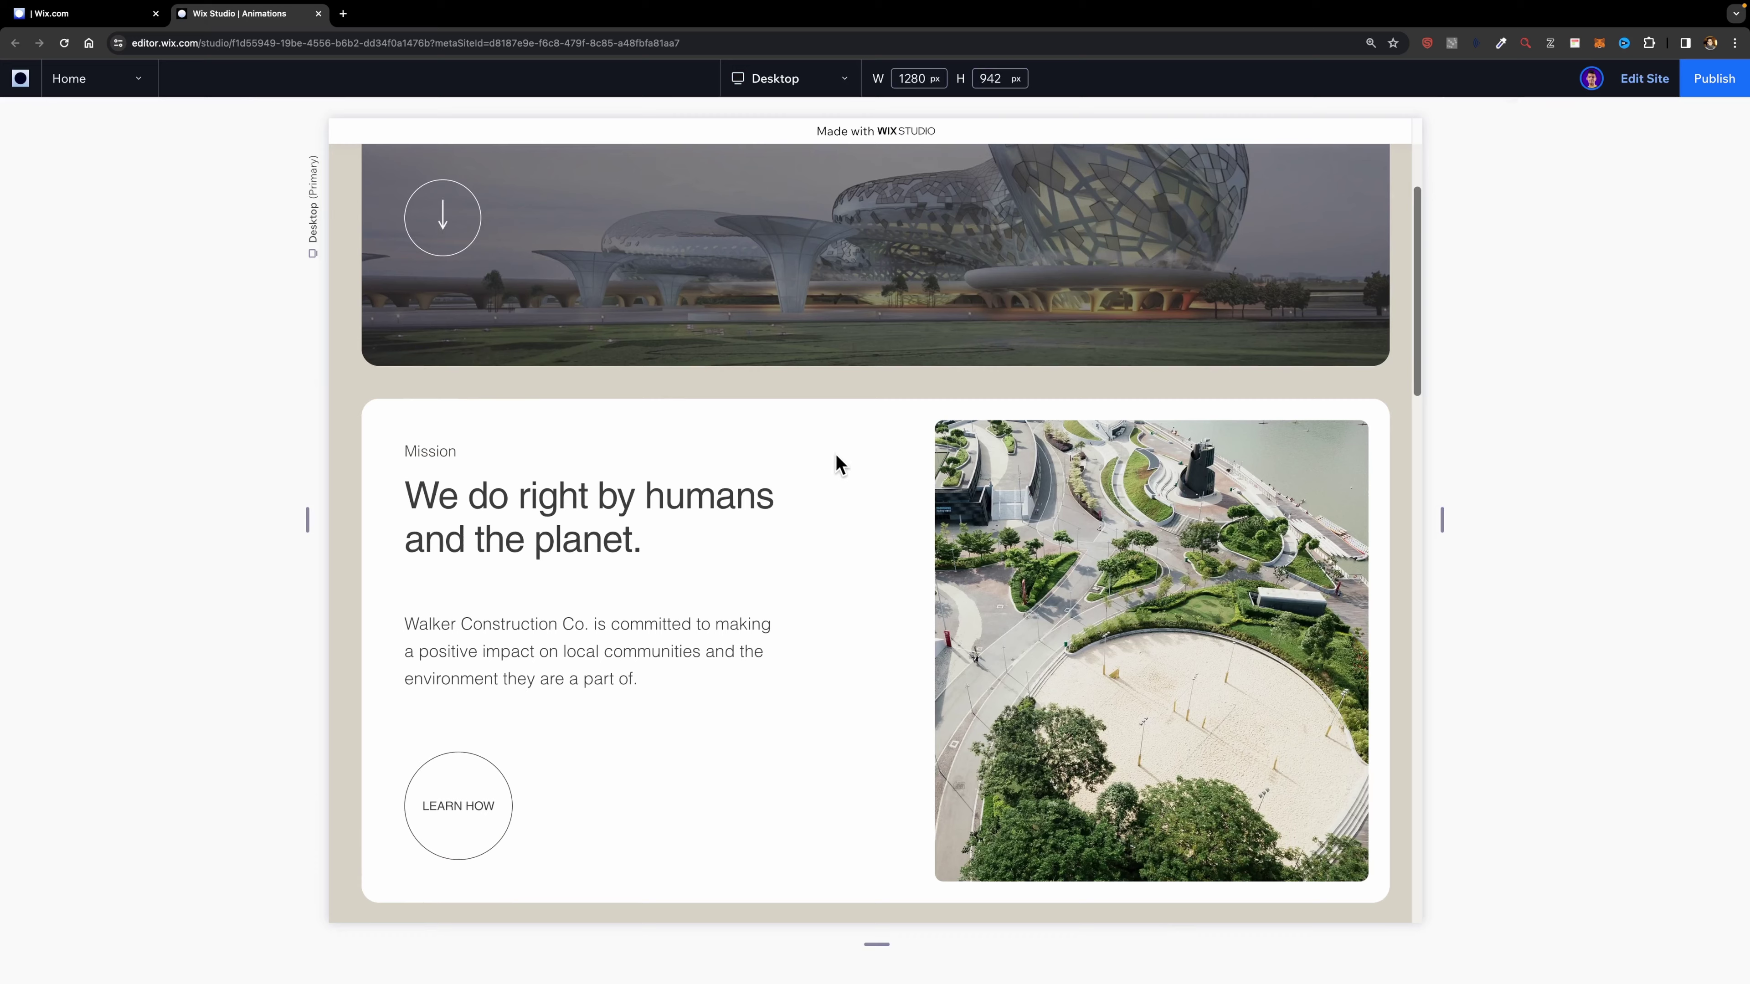
# - Scroll the preview through the Mission animations and Our Focus Areas cards, then resume editing
pyautogui.scroll(-1, 835, 462)
pyautogui.scroll(-8, 835, 460)
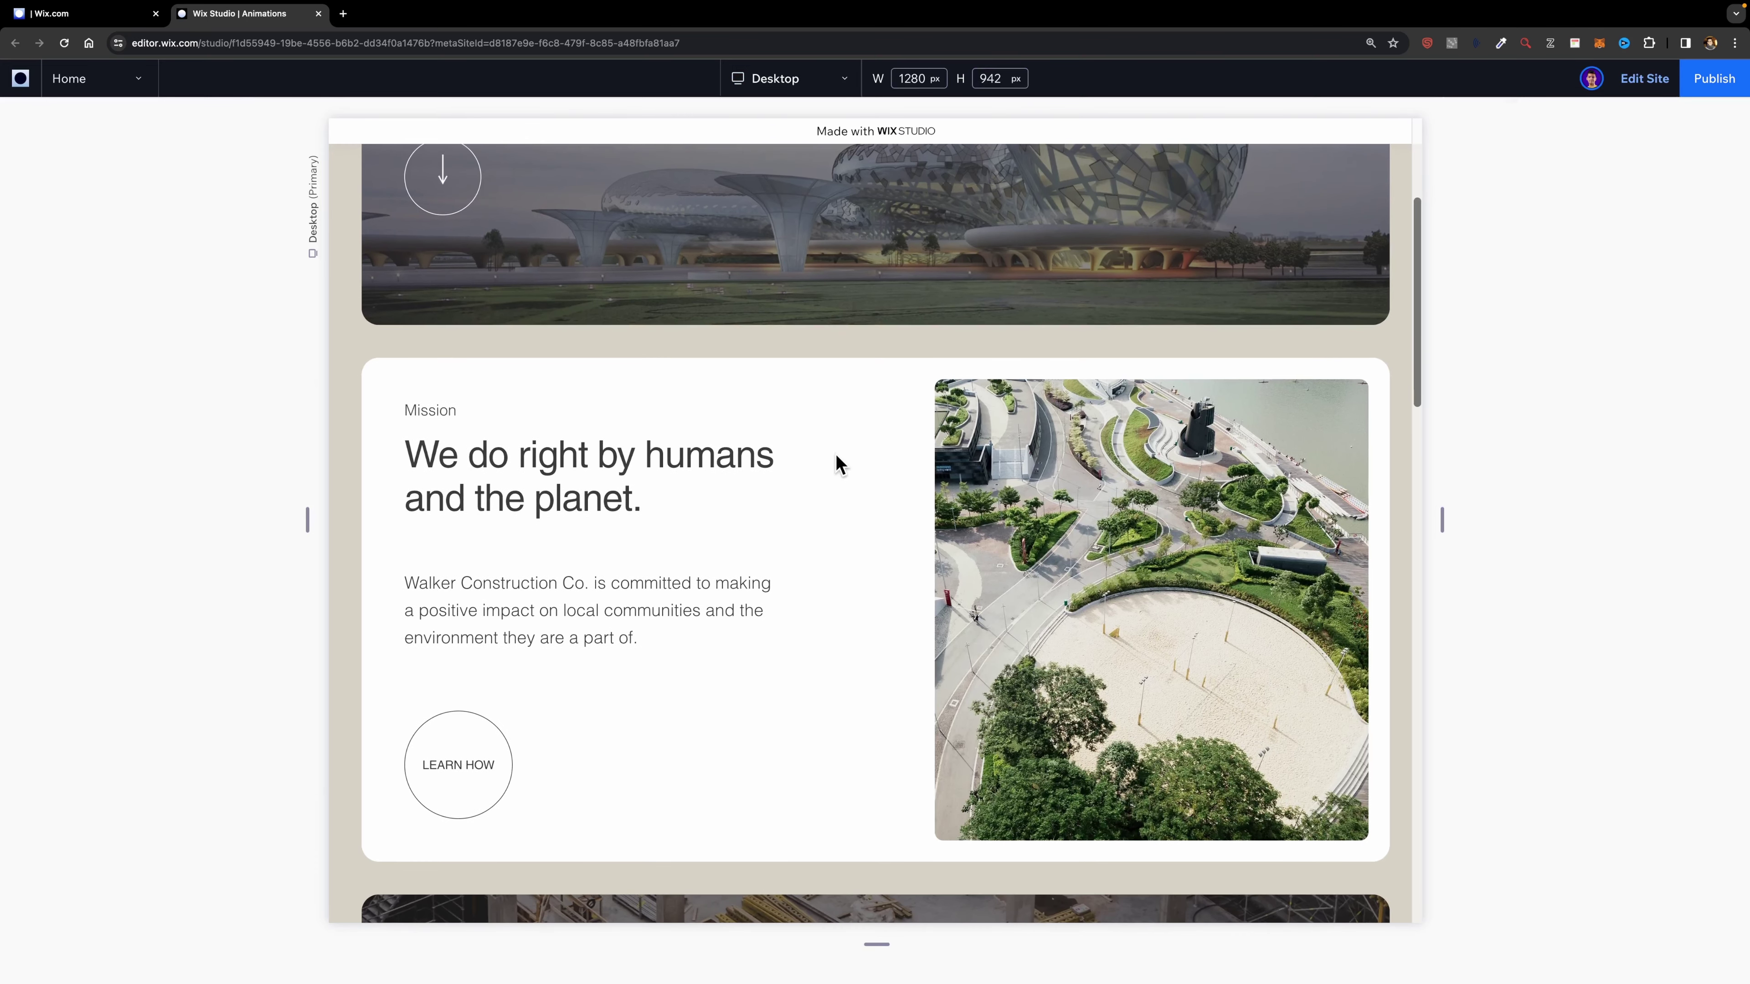
pyautogui.scroll(-1, 870, 575)
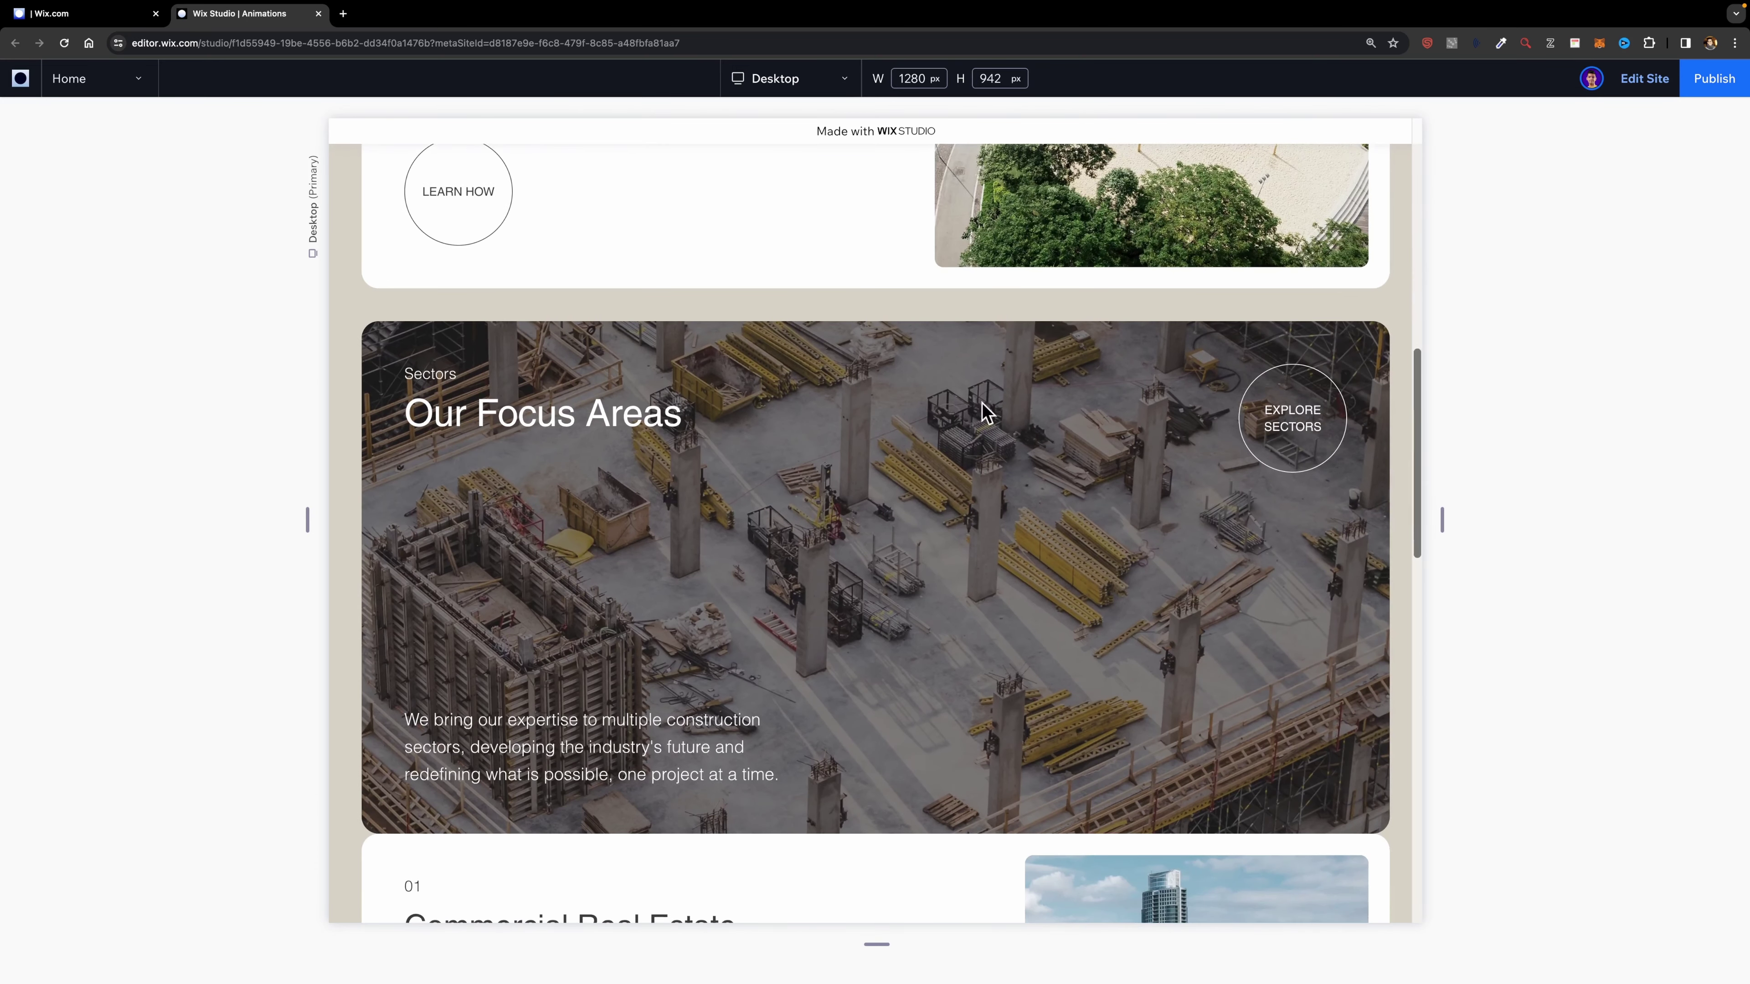
pyautogui.scroll(-10, 755, 427)
pyautogui.scroll(4, 754, 428)
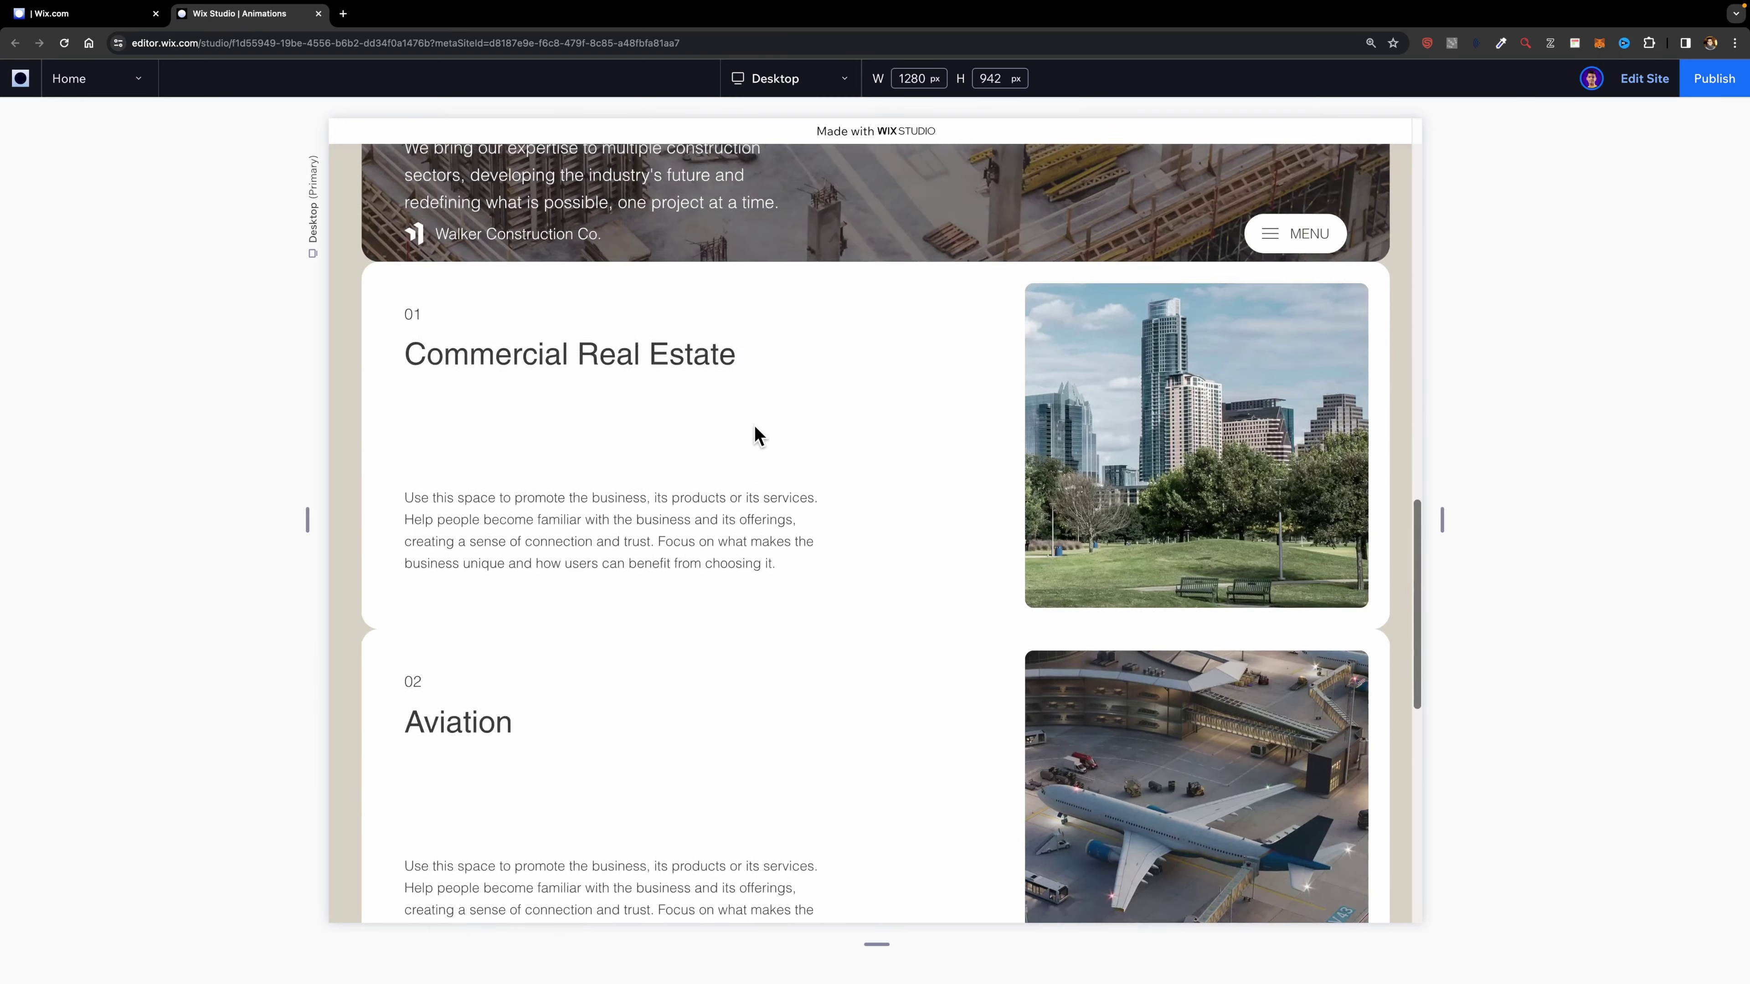
pyautogui.scroll(2, 757, 436)
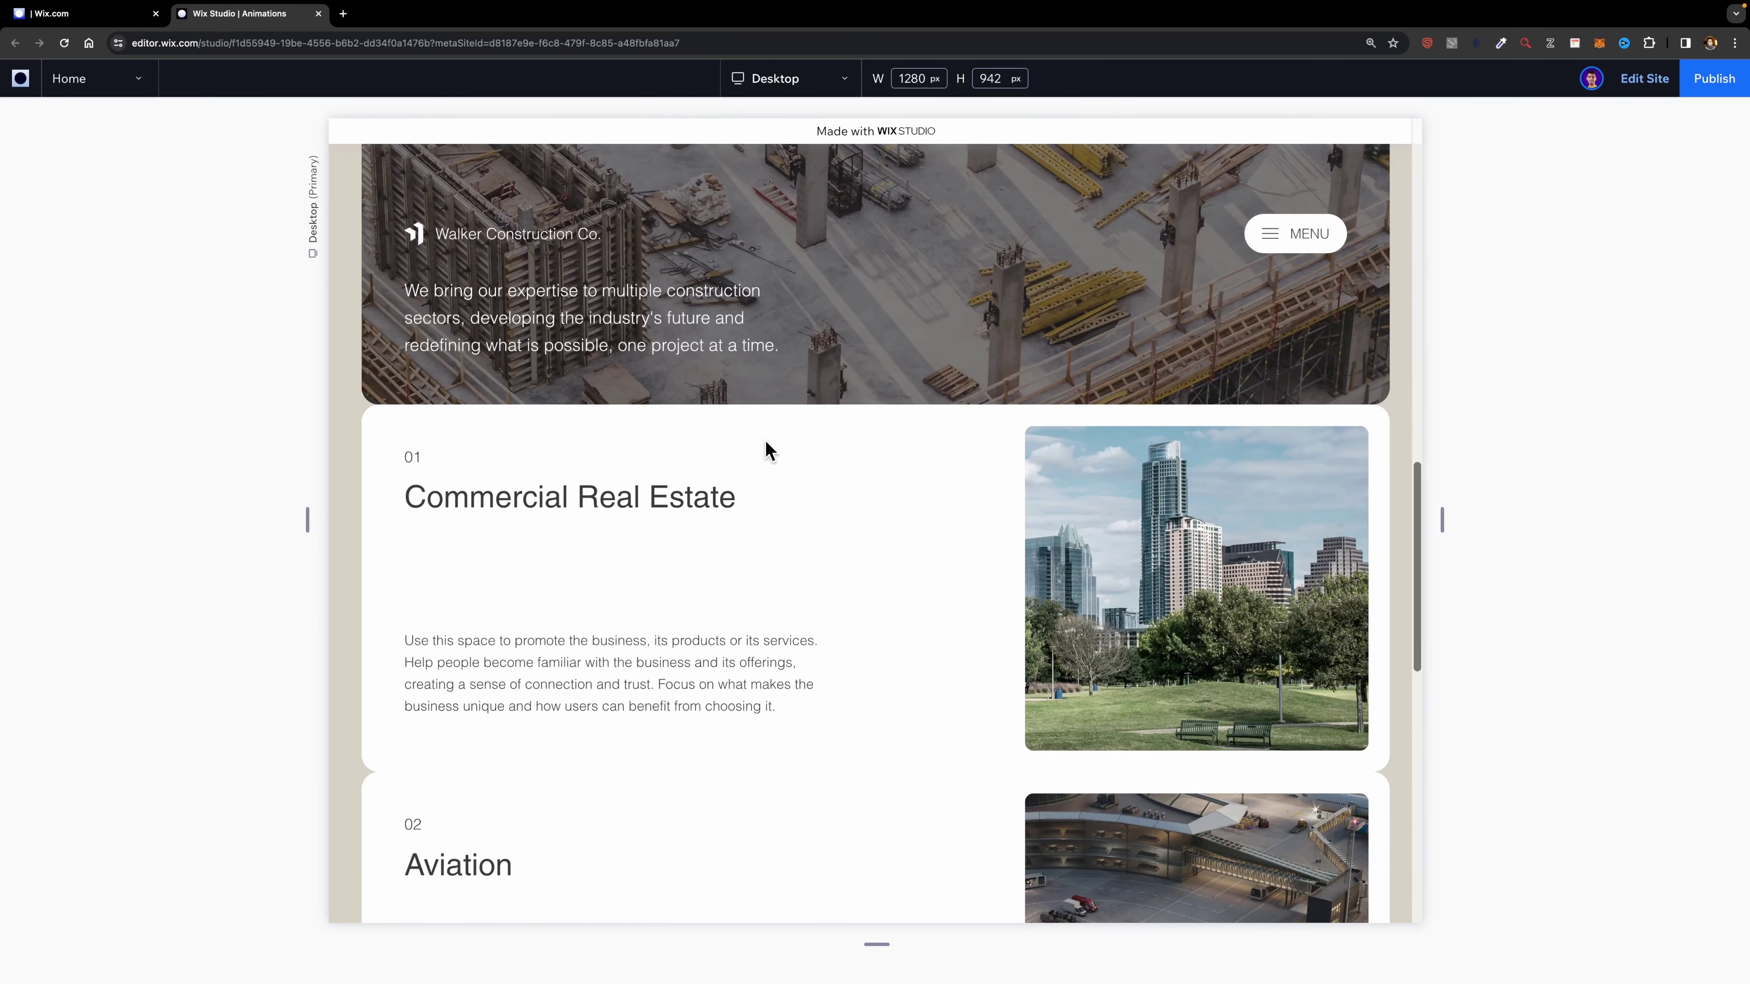
pyautogui.scroll(6, 769, 452)
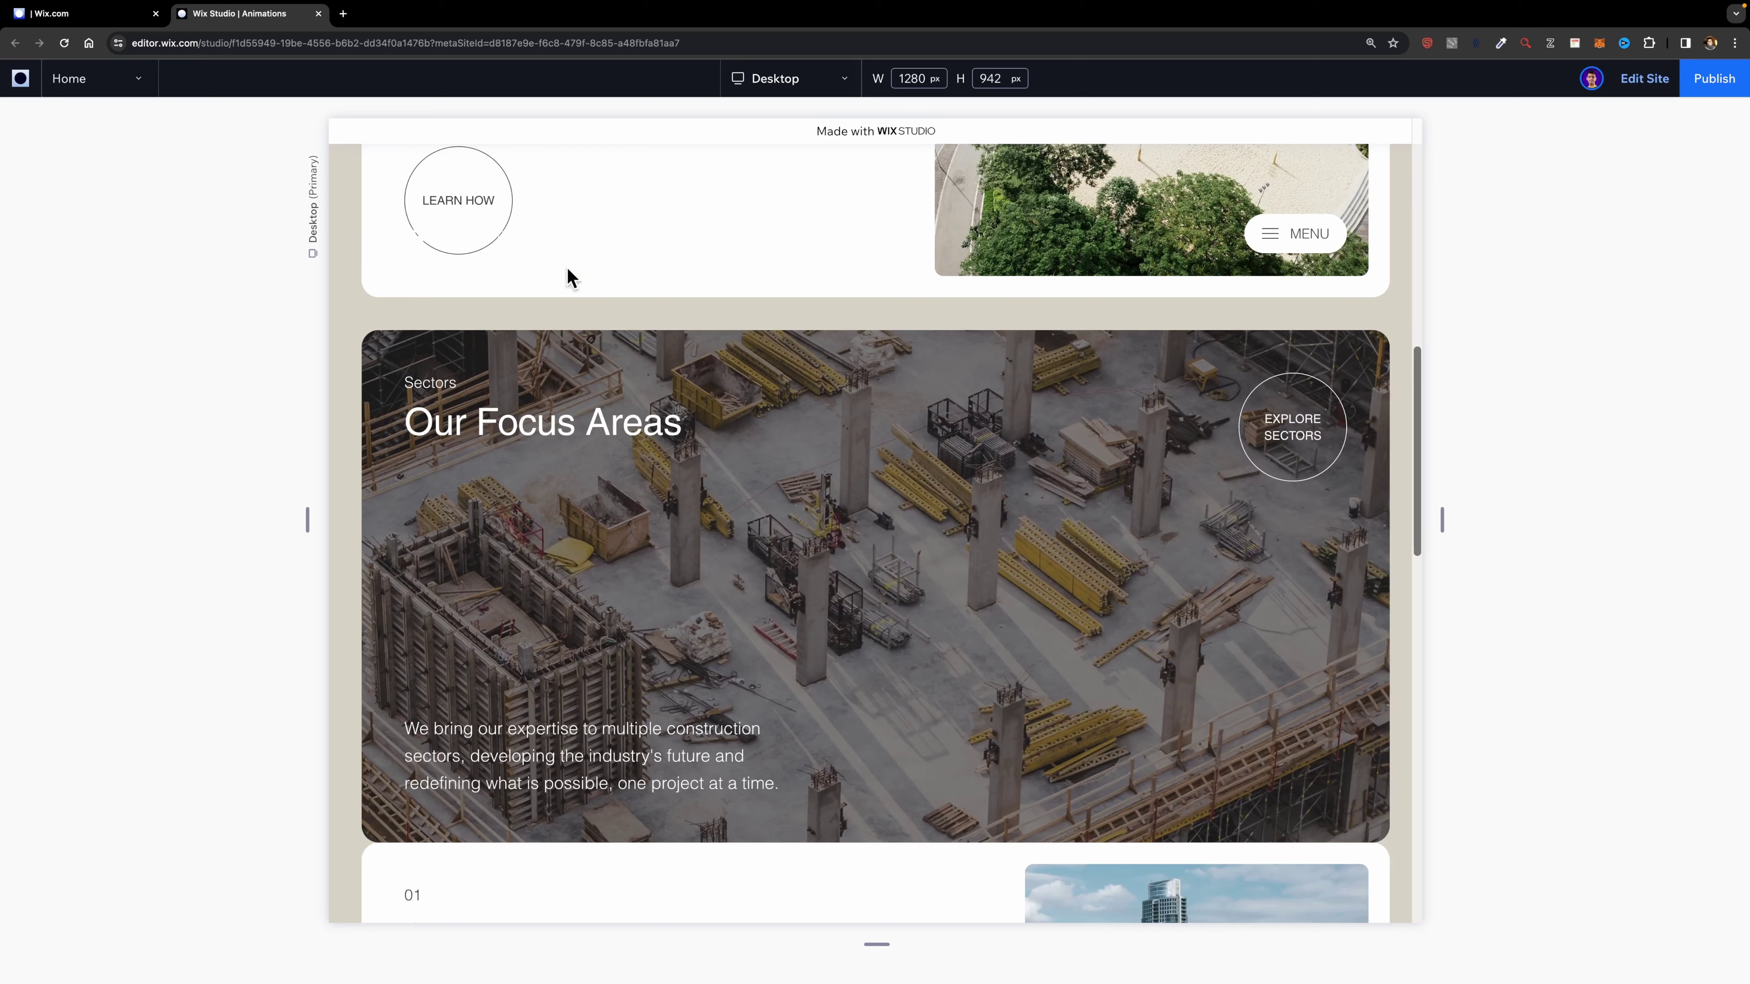
pyautogui.scroll(-5, 758, 583)
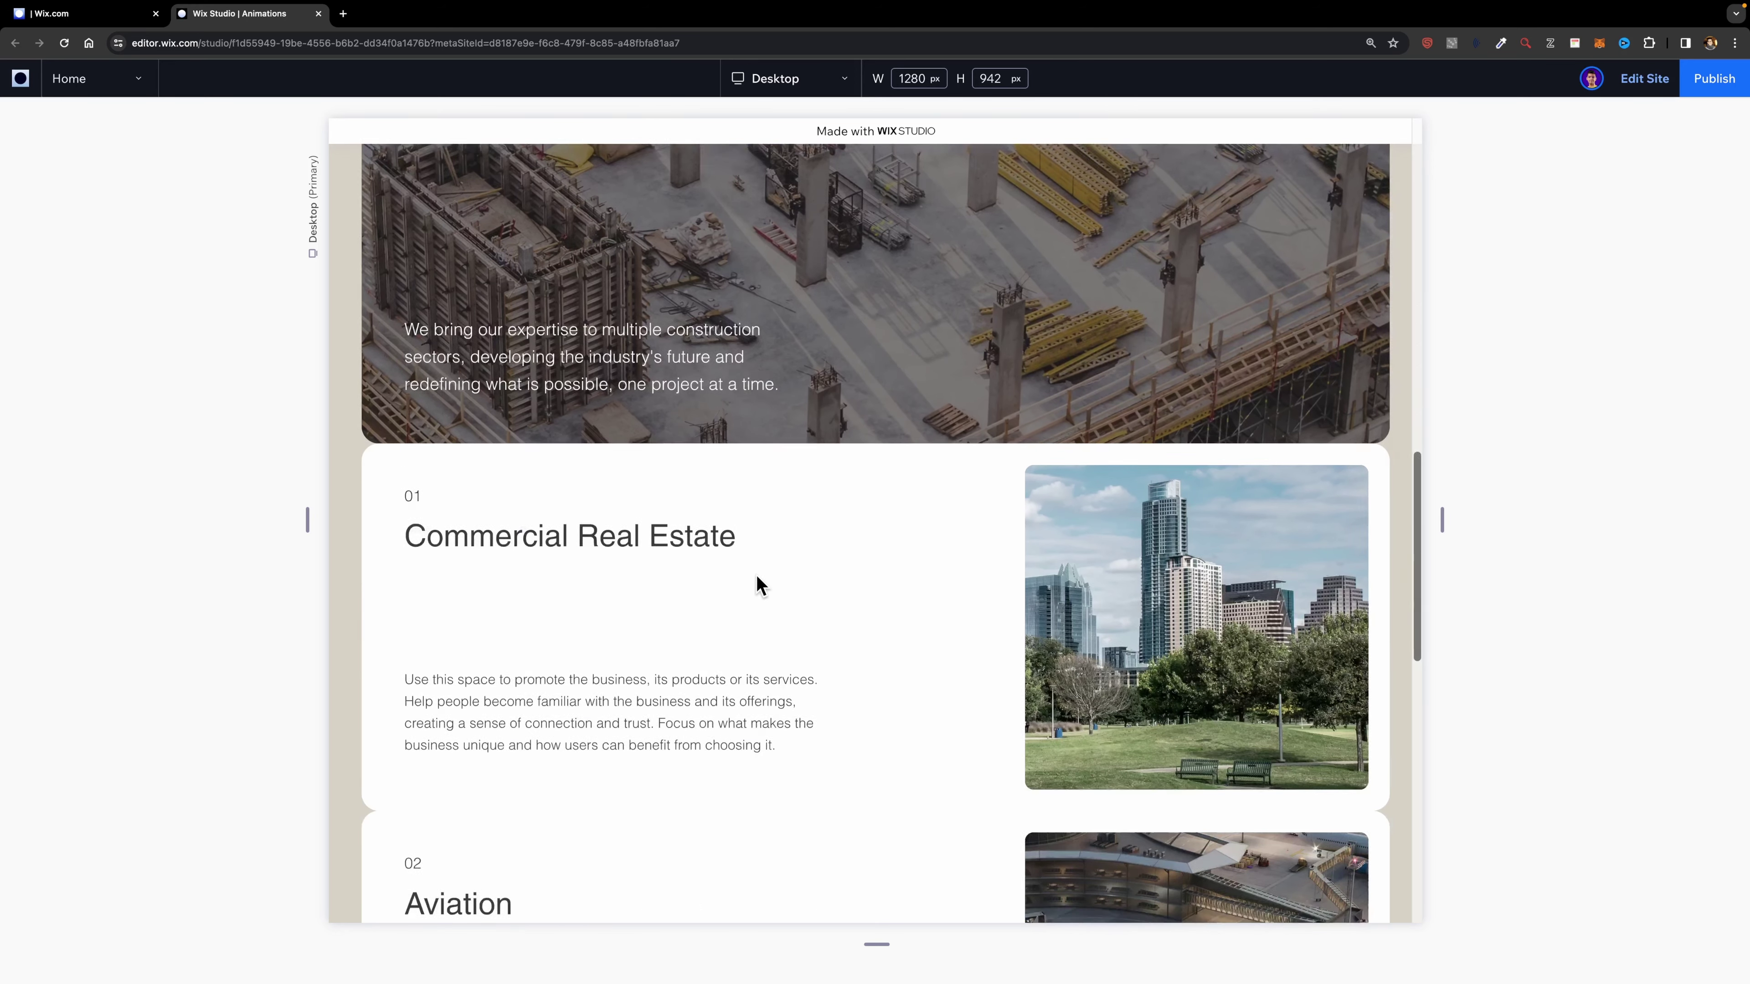
pyautogui.scroll(-3, 758, 585)
pyautogui.scroll(8, 757, 586)
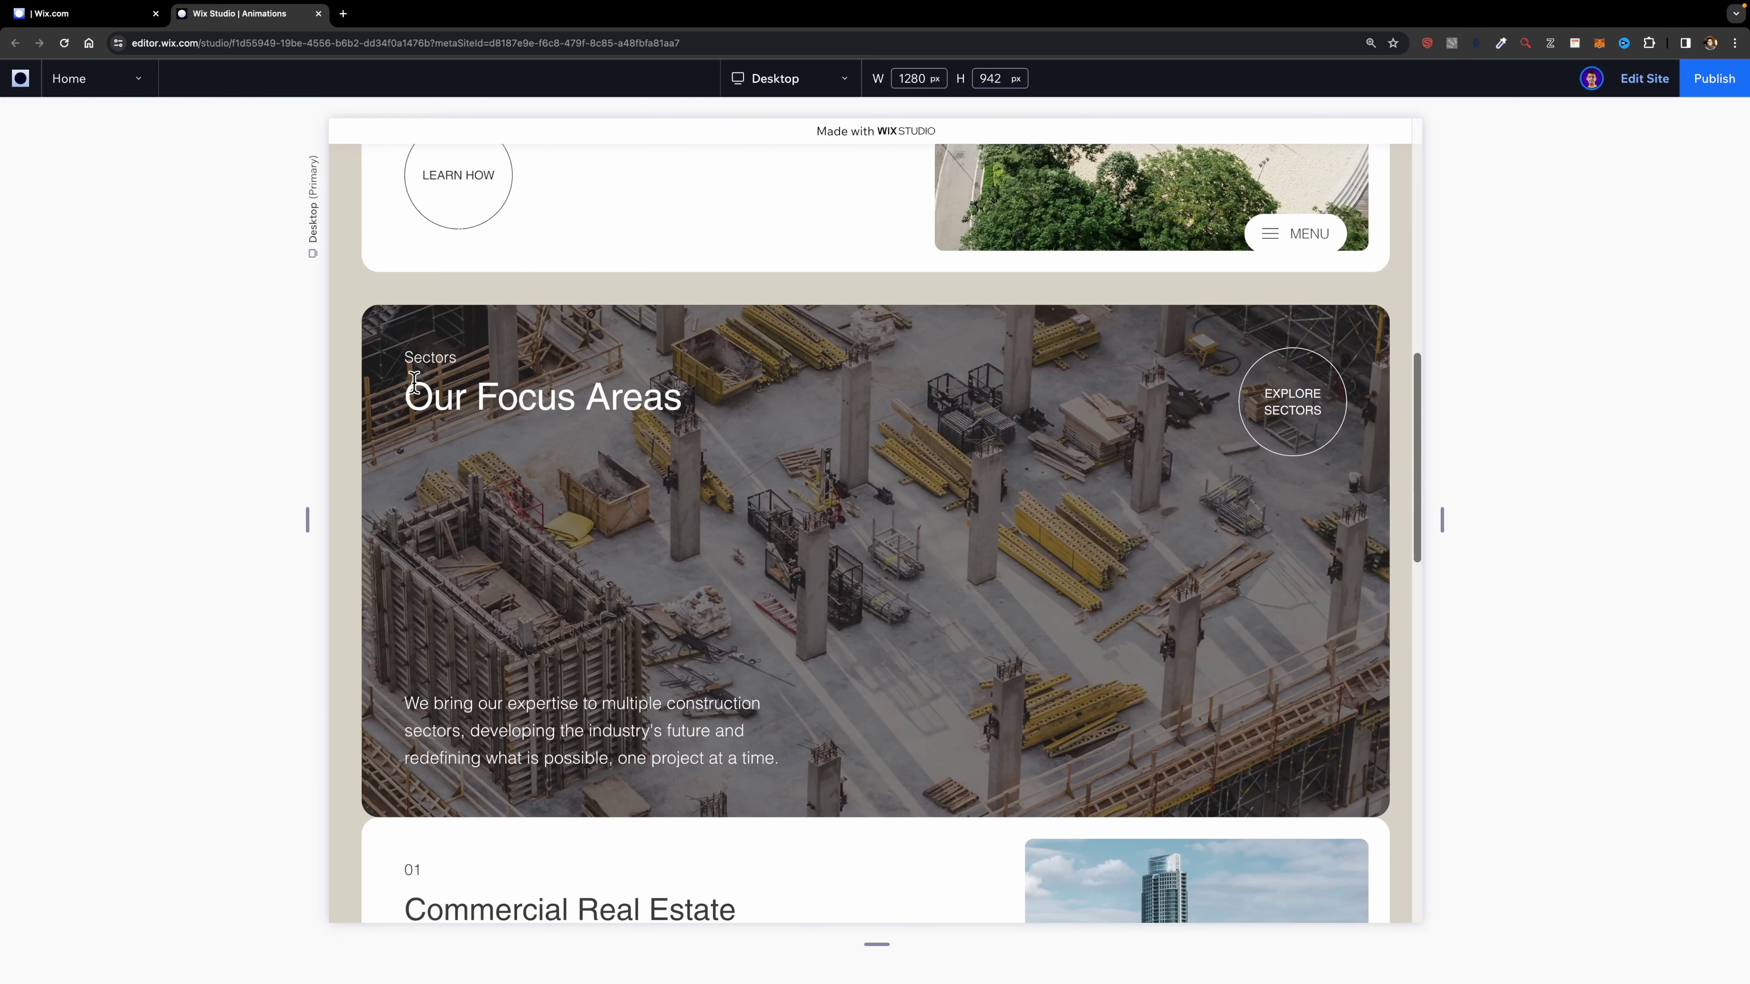
pyautogui.scroll(2, 527, 547)
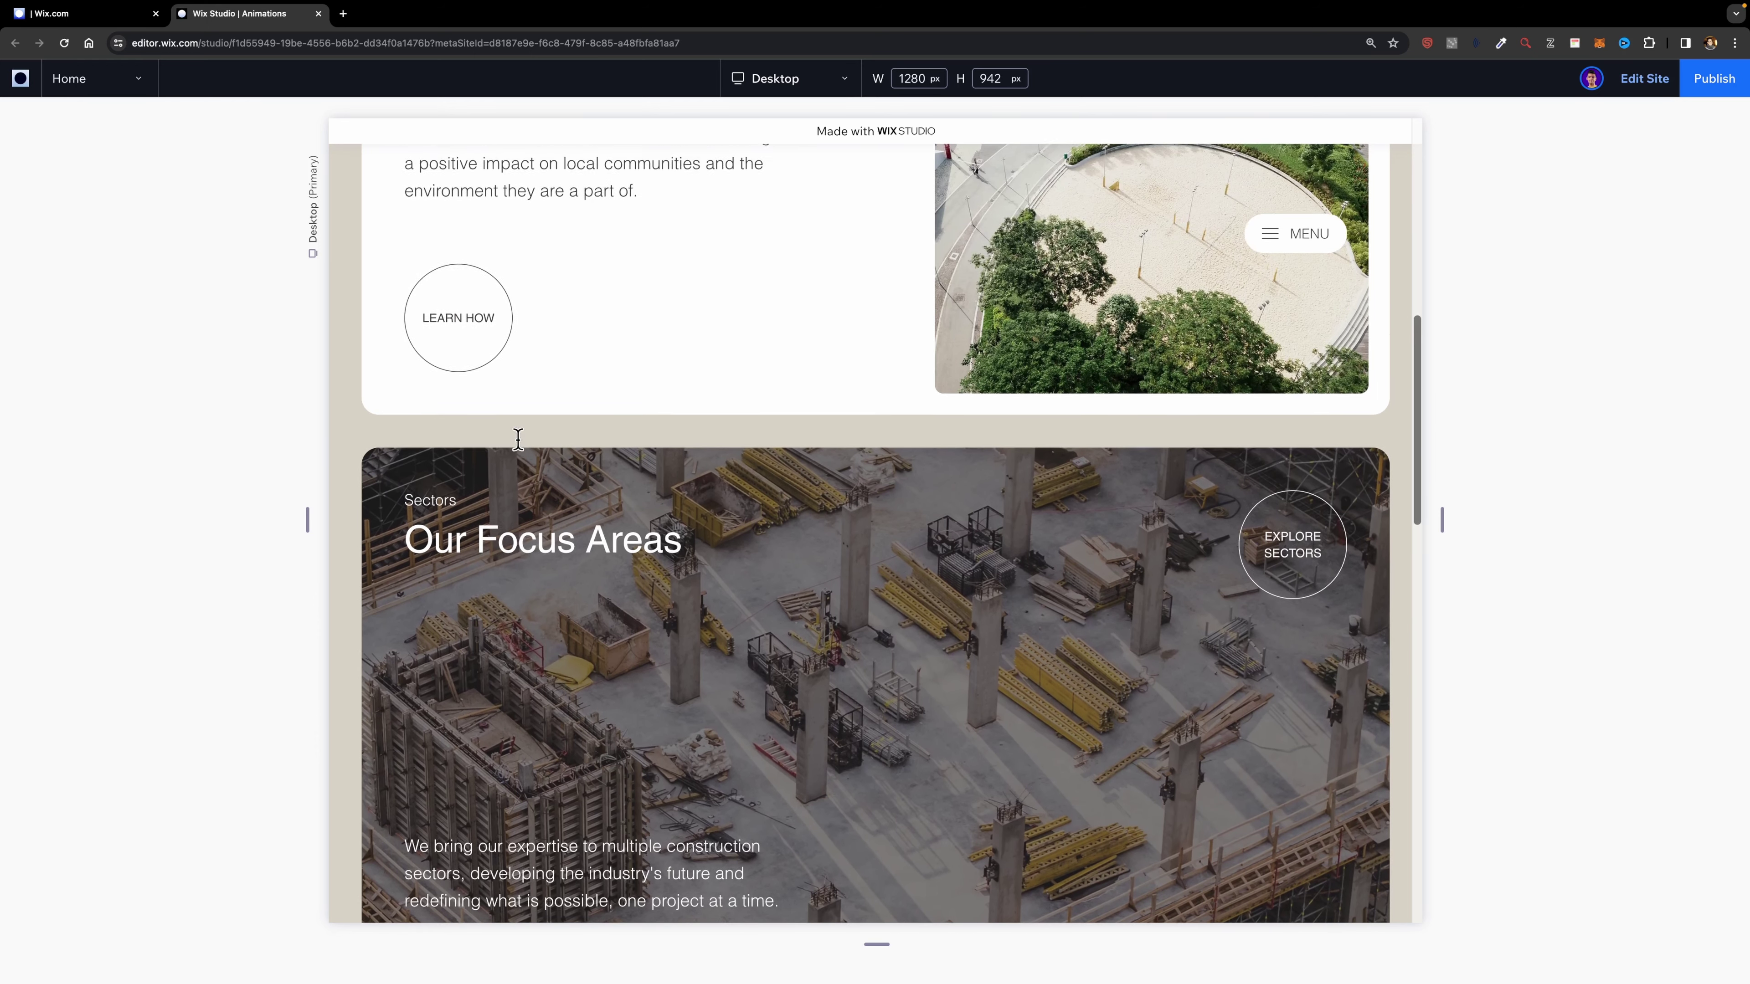
pyautogui.scroll(-7, 521, 448)
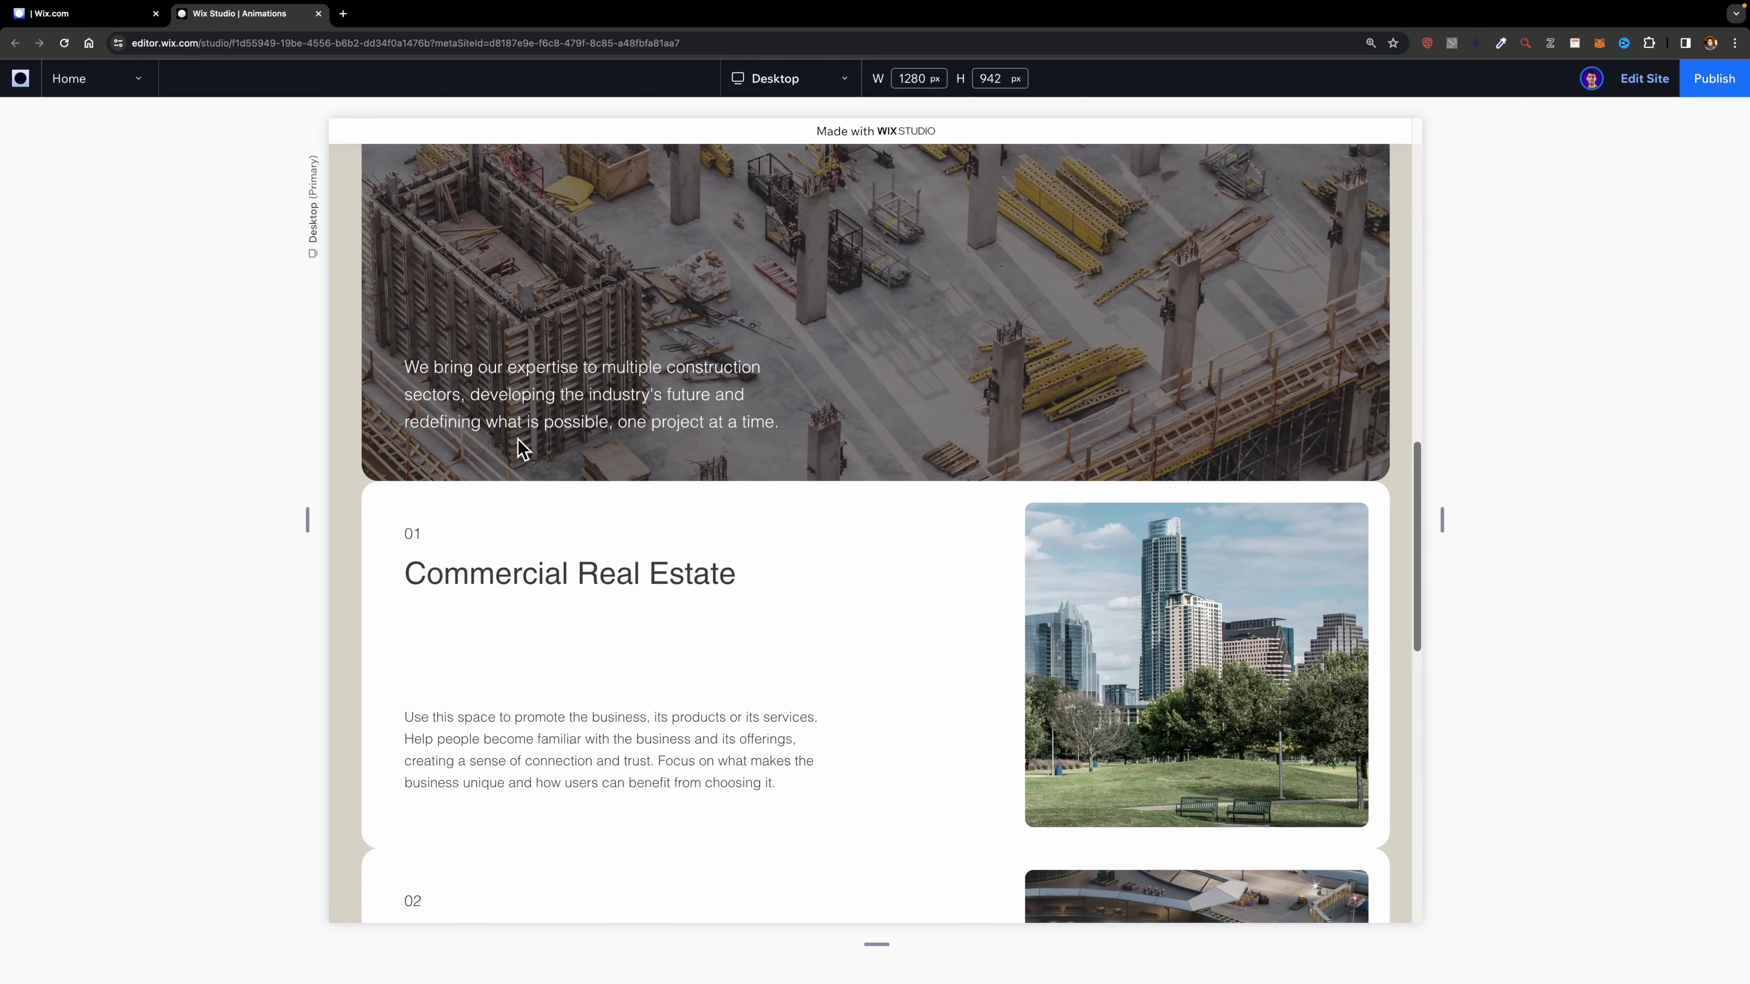
pyautogui.scroll(2, 524, 448)
pyautogui.scroll(-5, 534, 434)
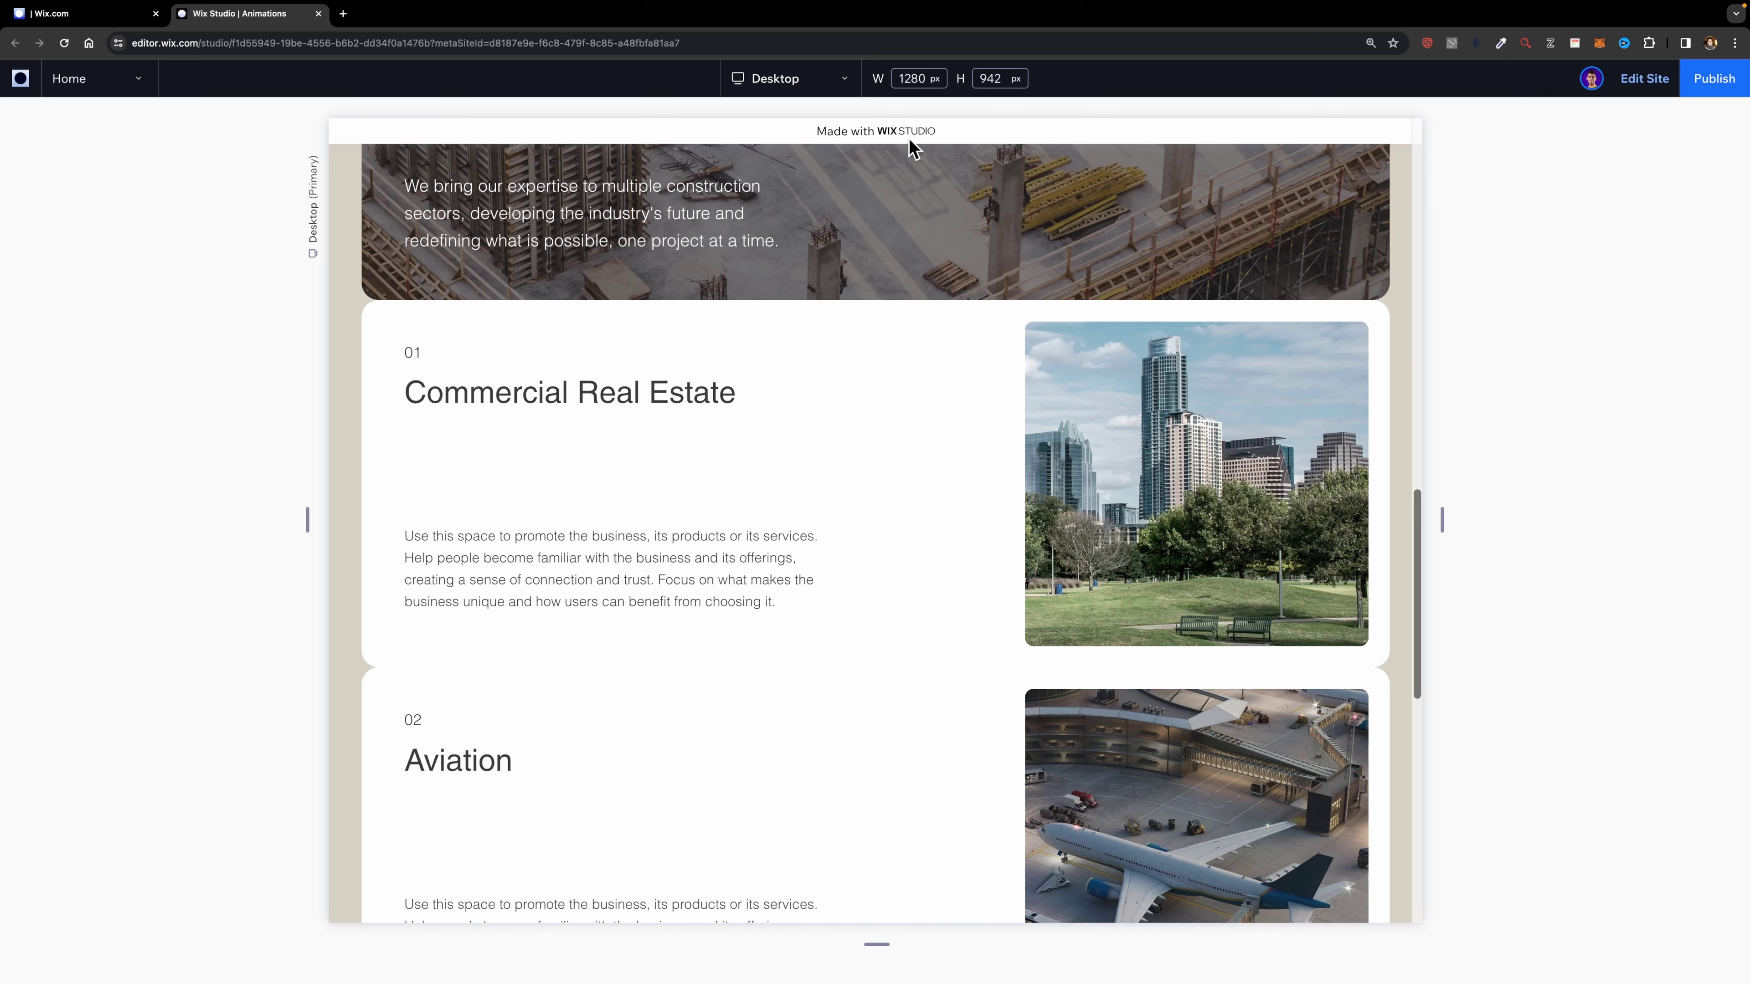
pyautogui.click(1632, 78)
# - Set the Our Focus Areas section's position type to Sticky, stuck to Top
pyautogui.scroll(7, 734, 296)
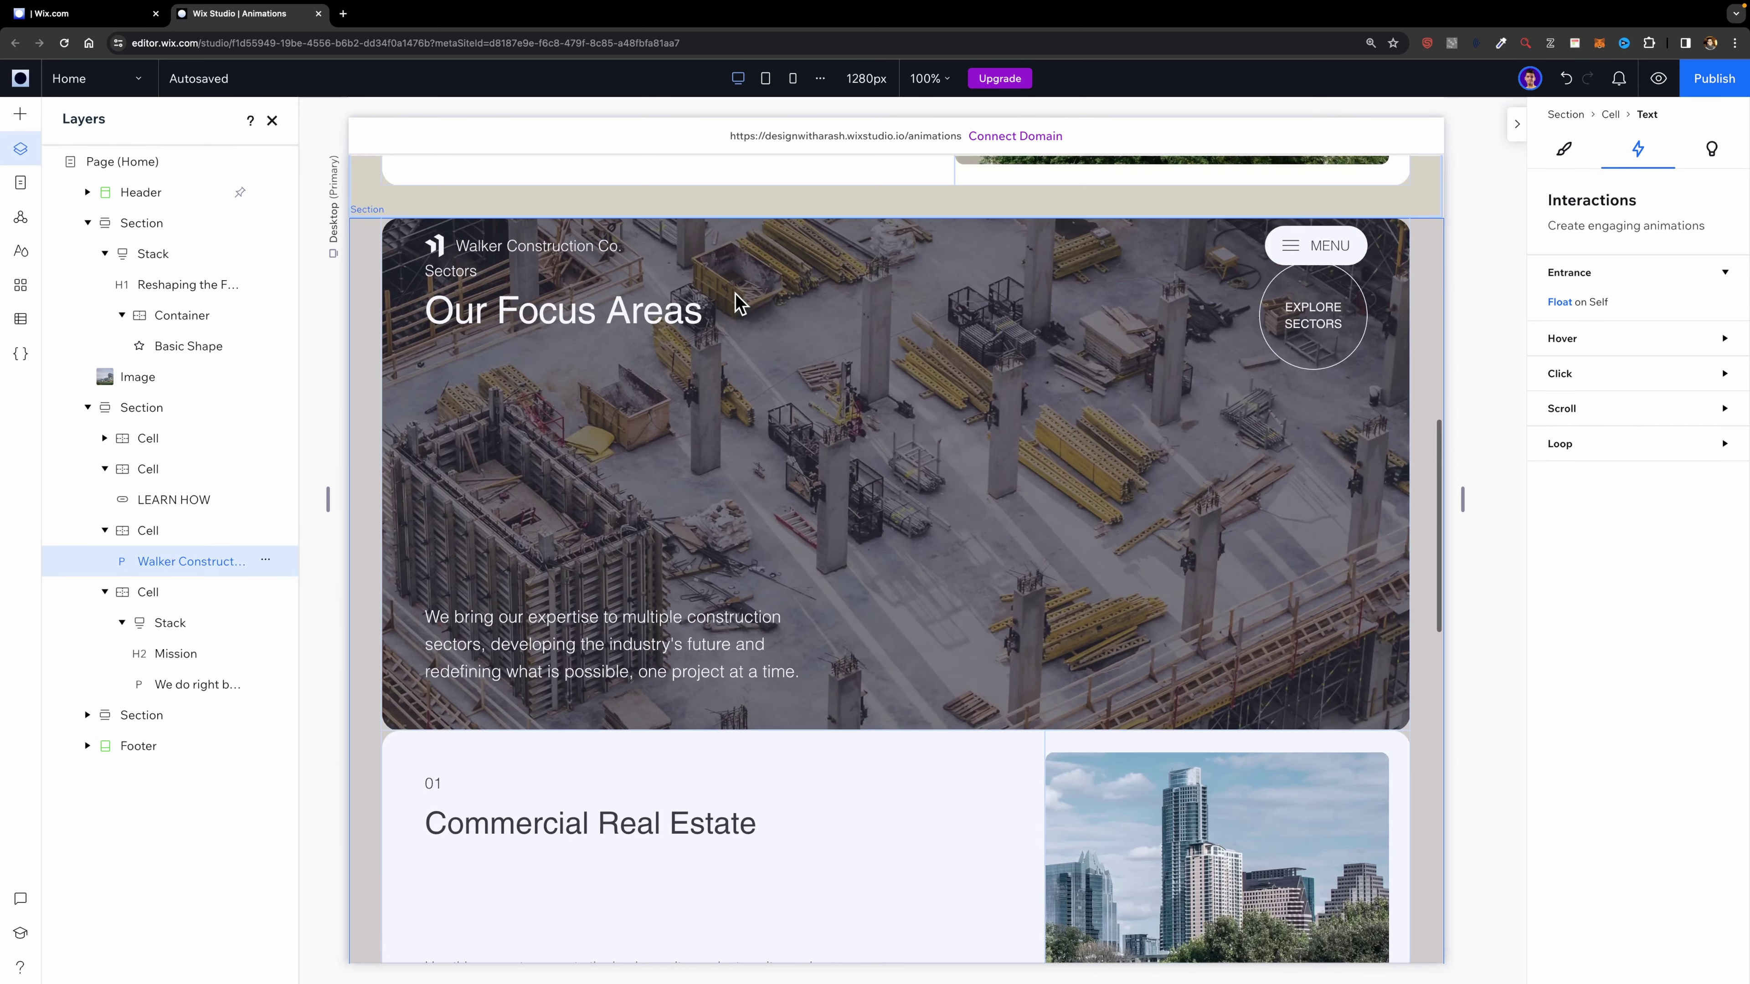
pyautogui.click(691, 318)
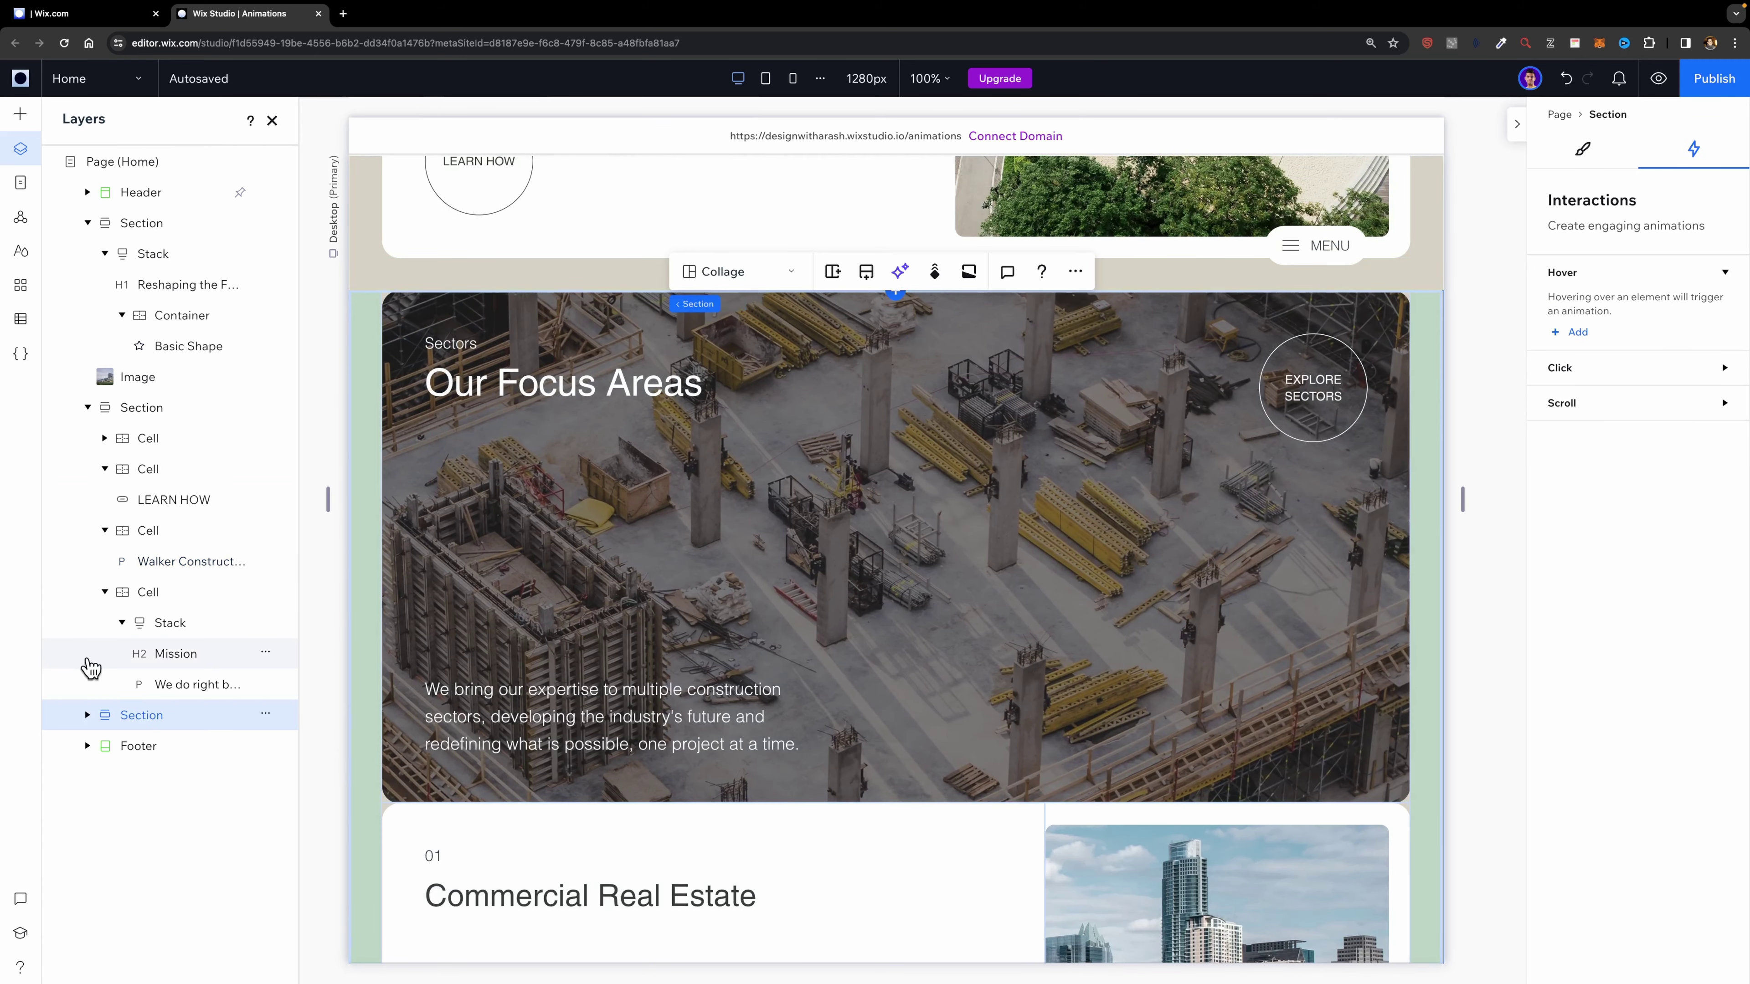
pyautogui.click(1580, 164)
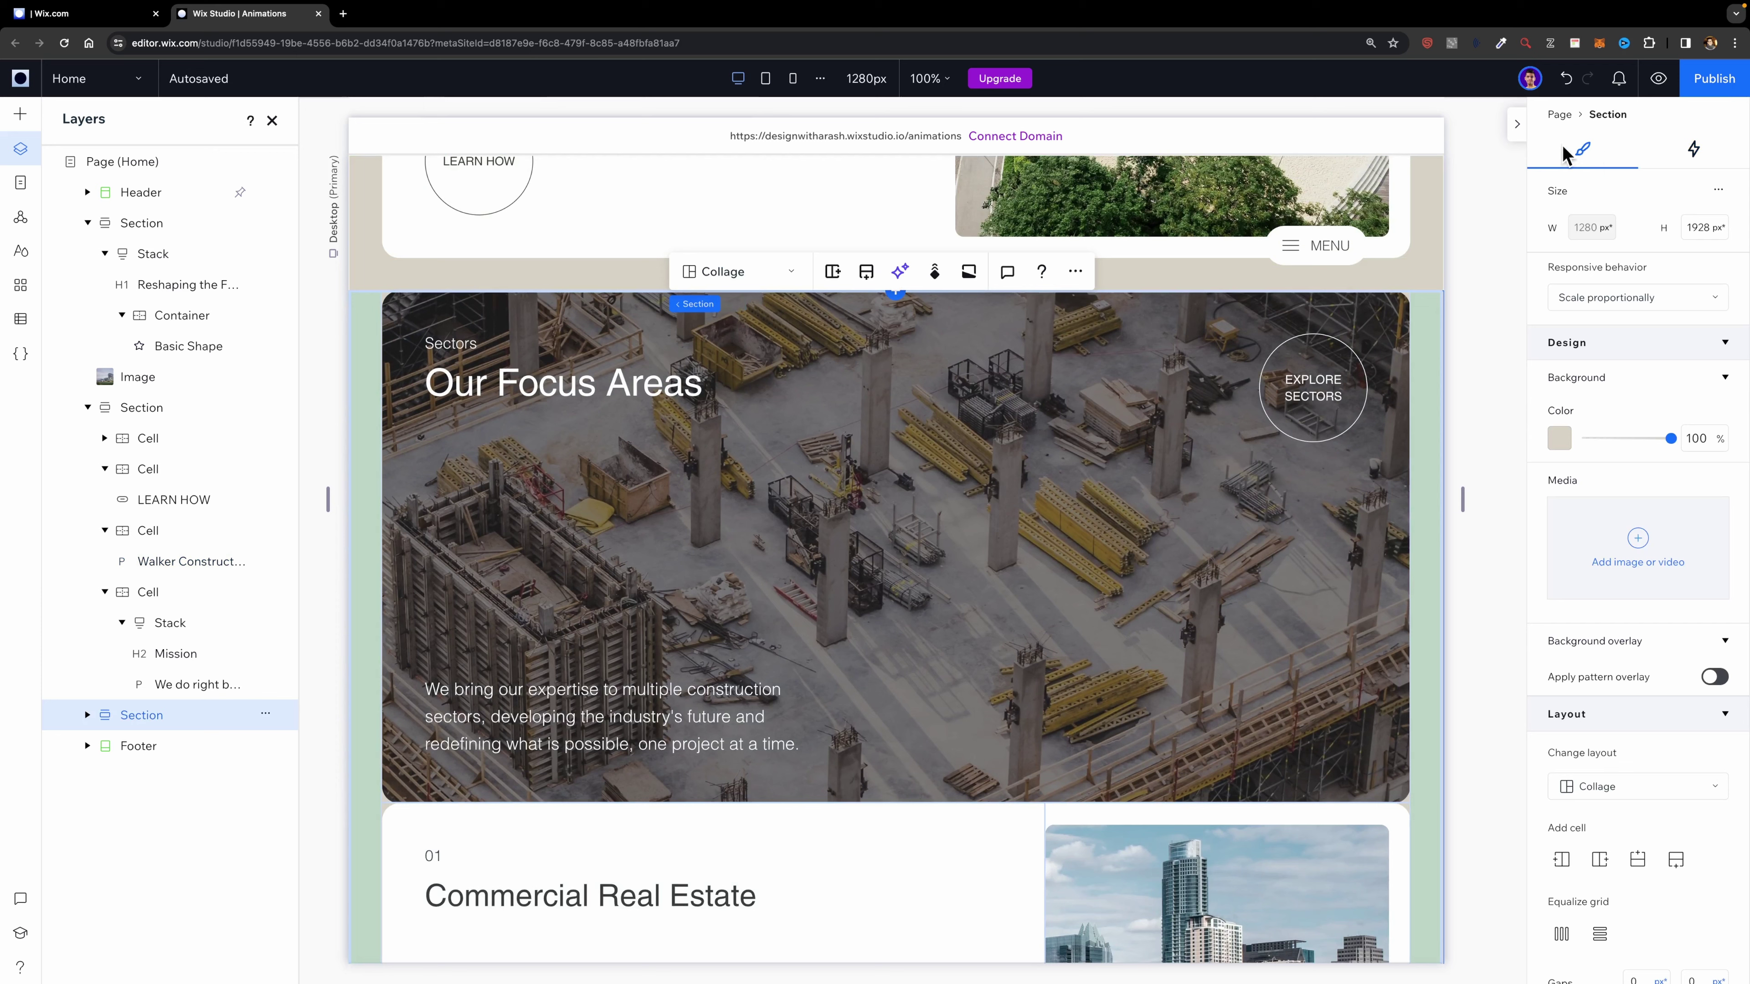
pyautogui.scroll(-8, 1601, 450)
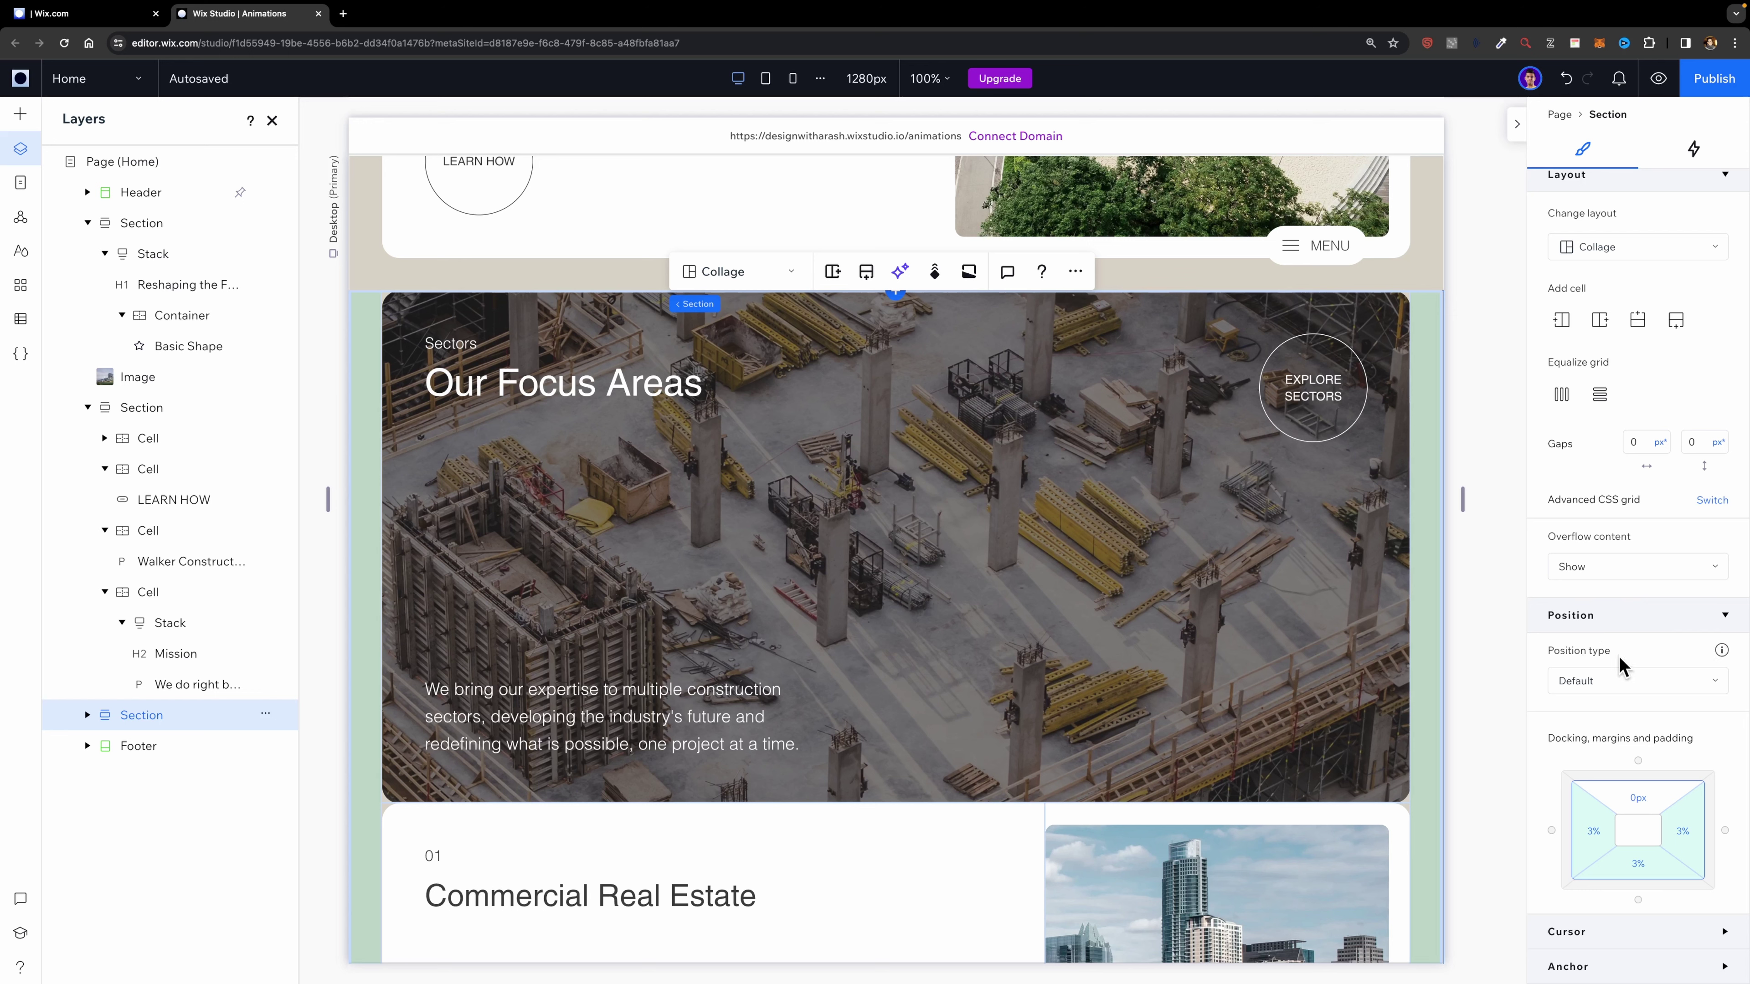
pyautogui.click(1640, 696)
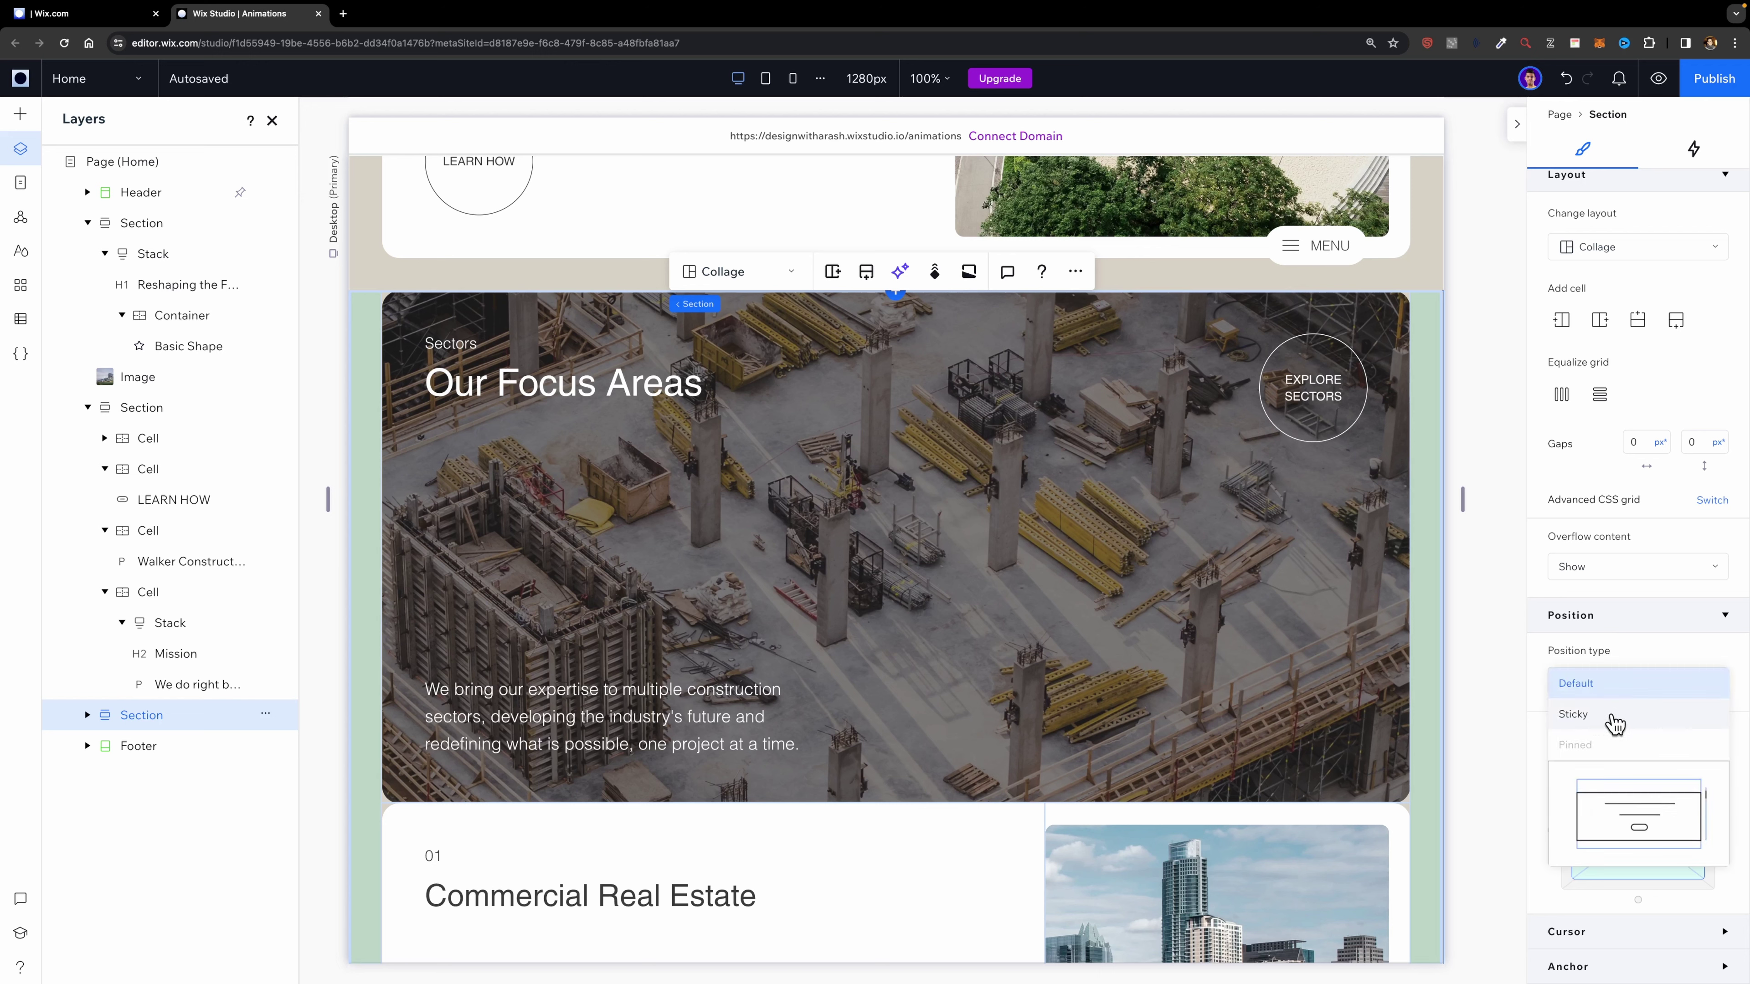
pyautogui.click(1625, 668)
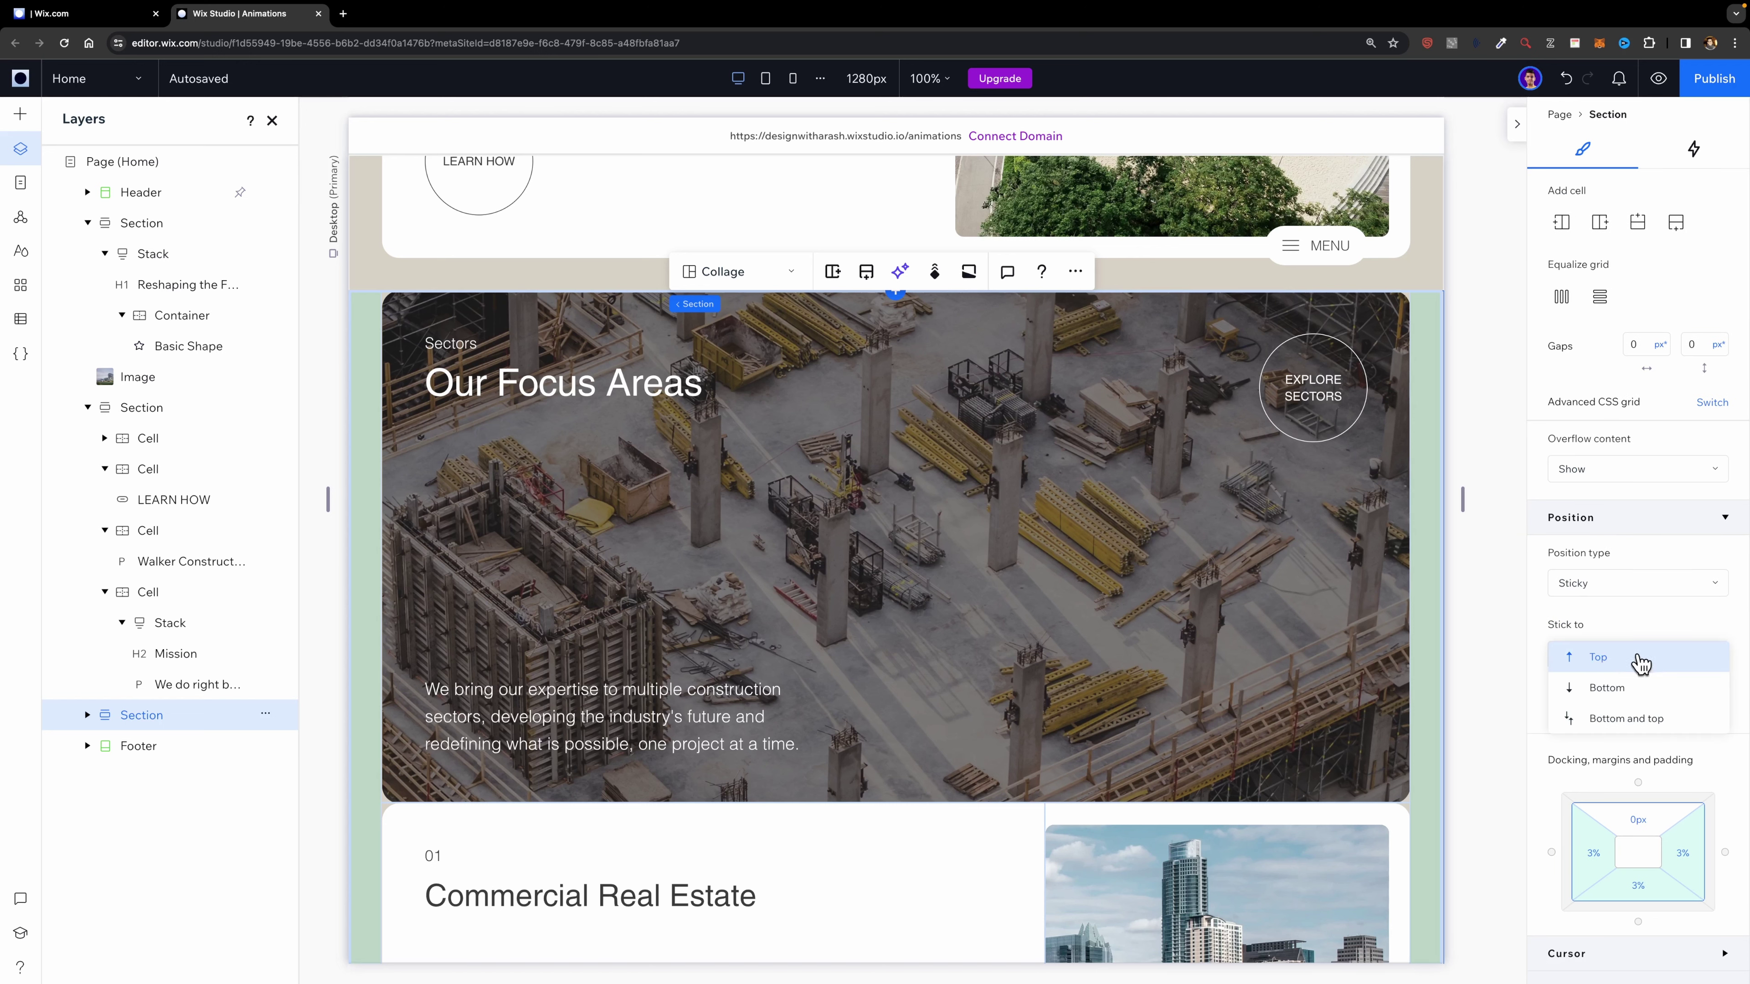
pyautogui.click(1619, 667)
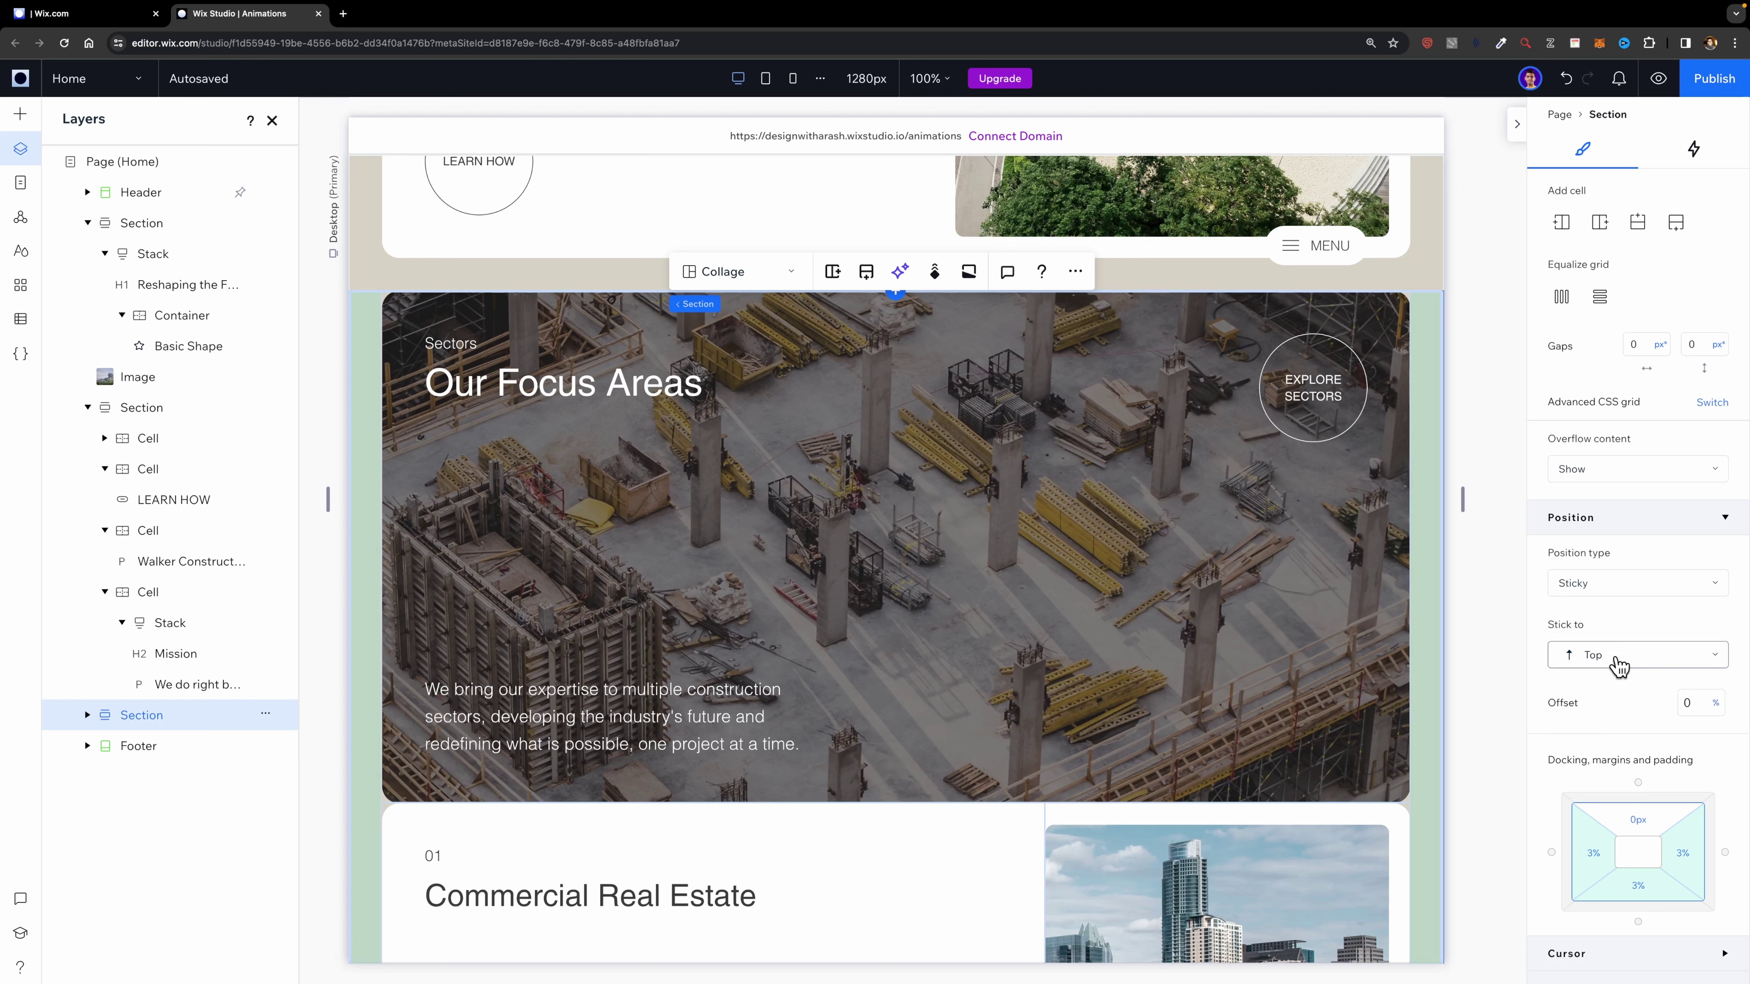
# - Preview the site and scroll to watch the Our Focus Areas section stay pinned at the top
pyautogui.click(1658, 78)
pyautogui.scroll(-1, 1393, 469)
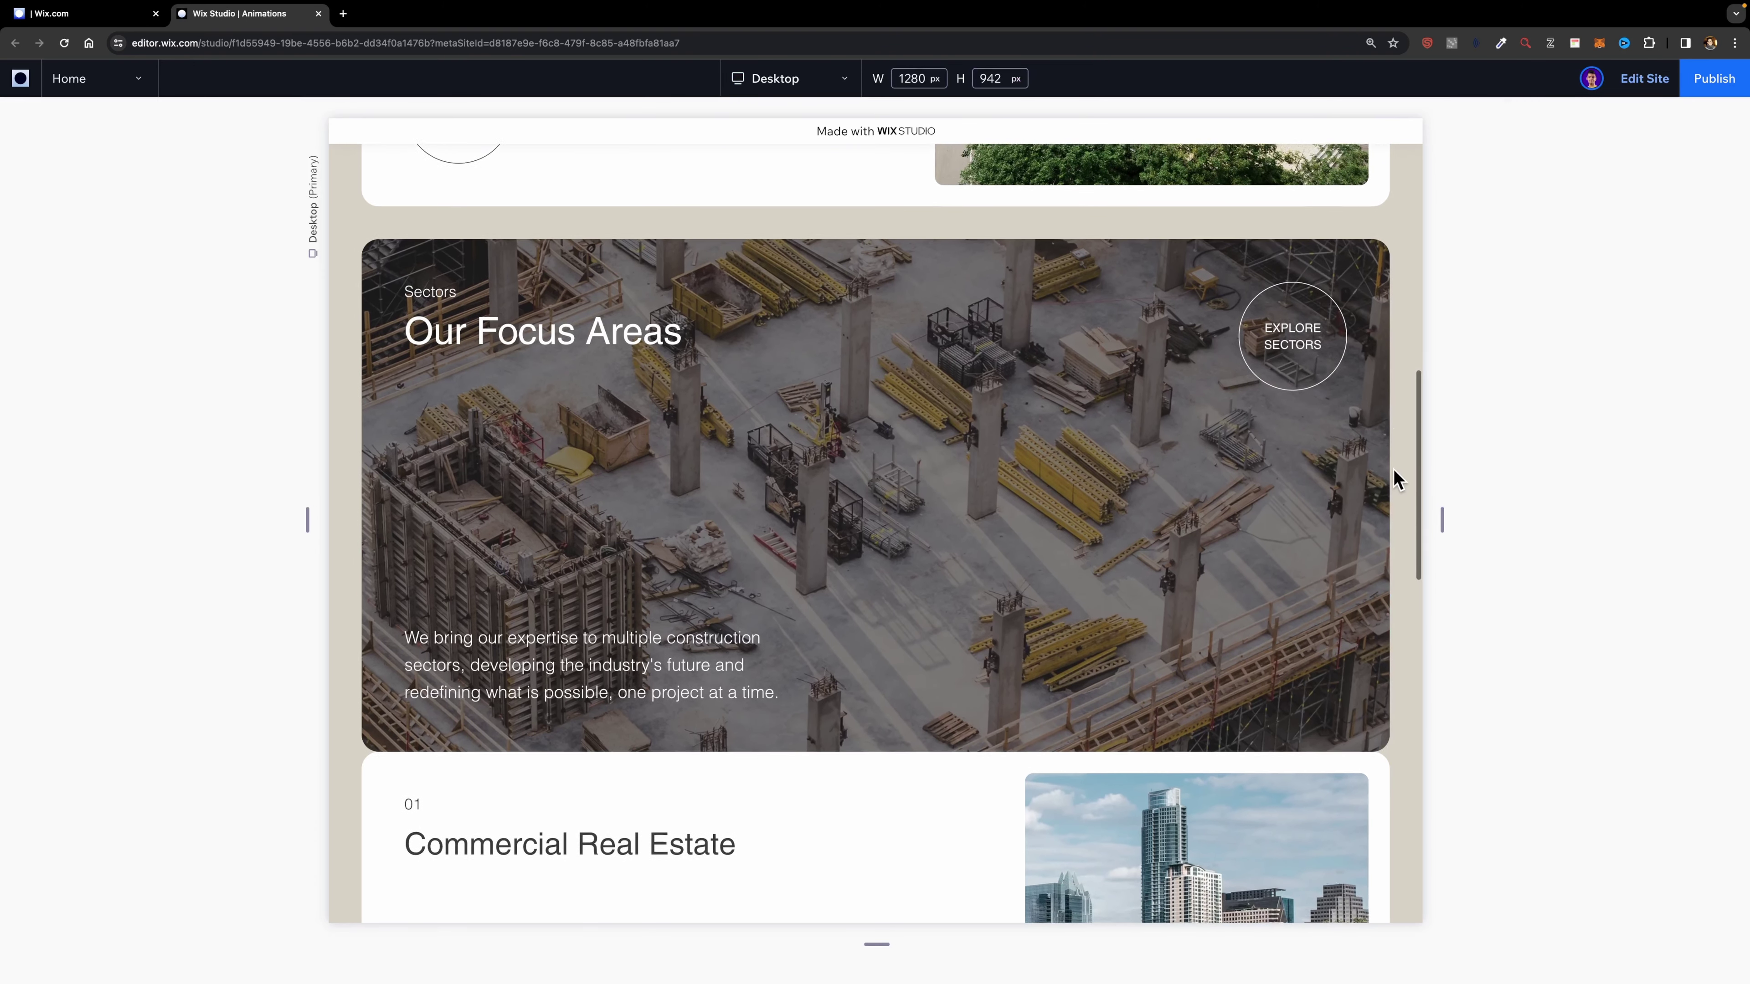
pyautogui.scroll(-2, 1393, 469)
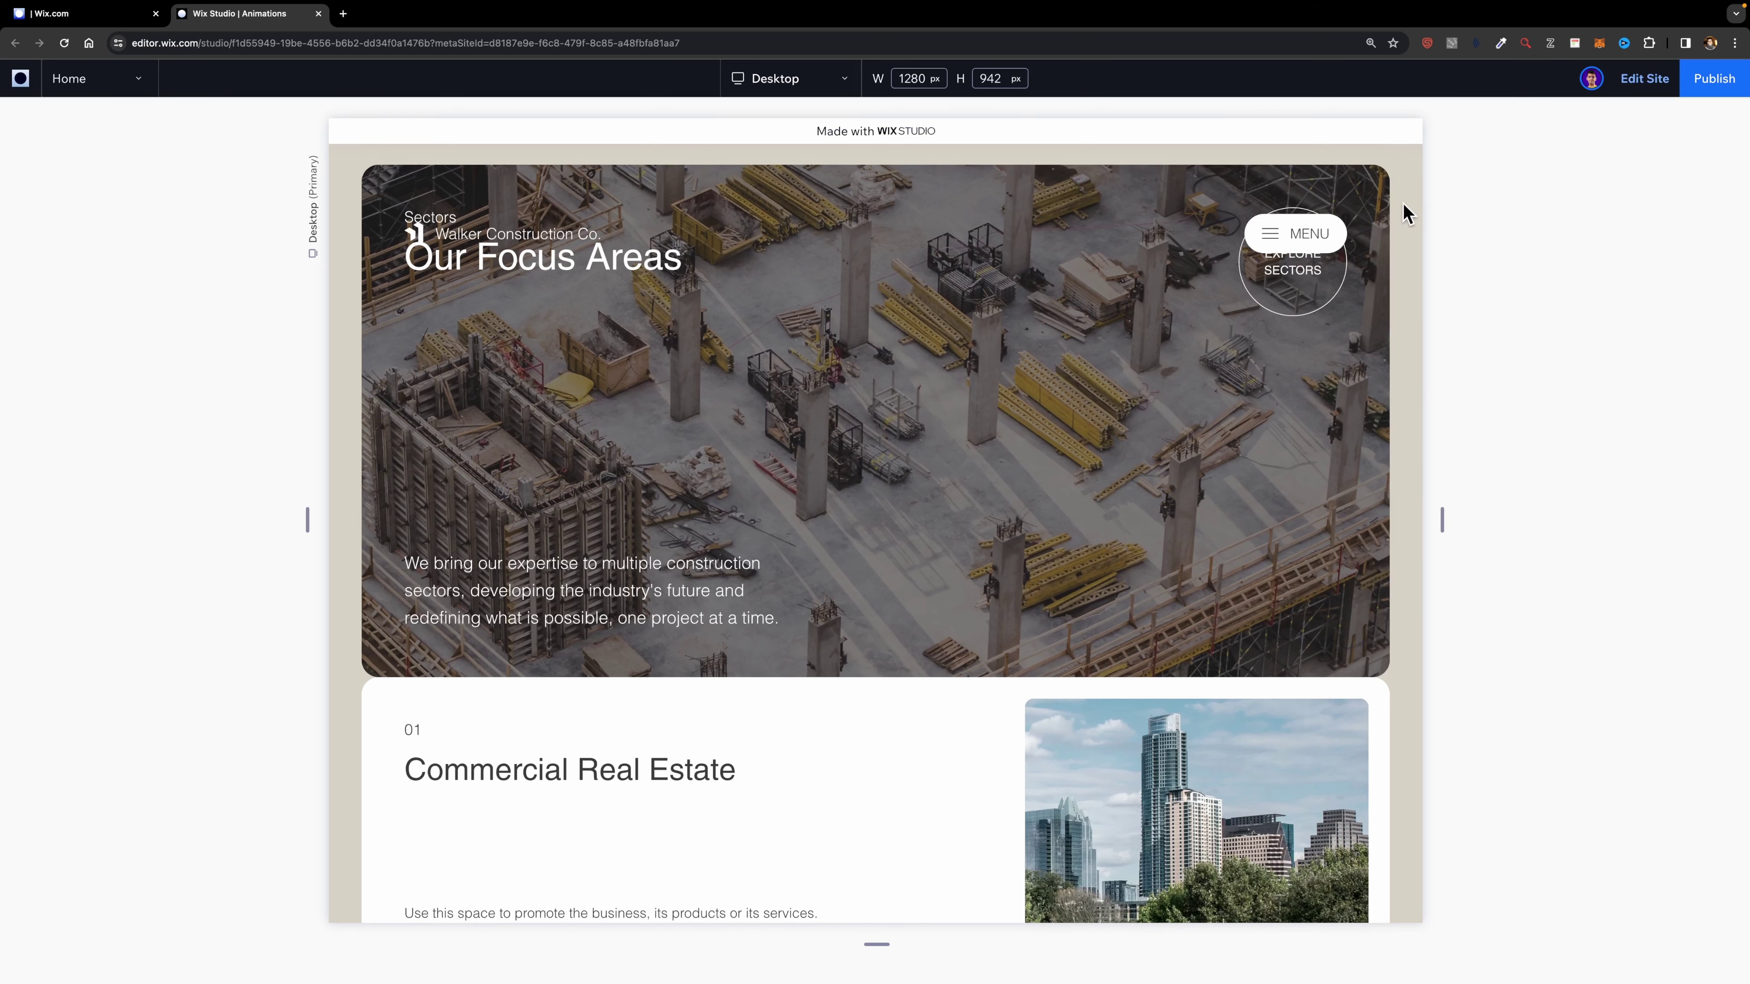
pyautogui.scroll(-1, 1403, 204)
pyautogui.scroll(-3, 1405, 214)
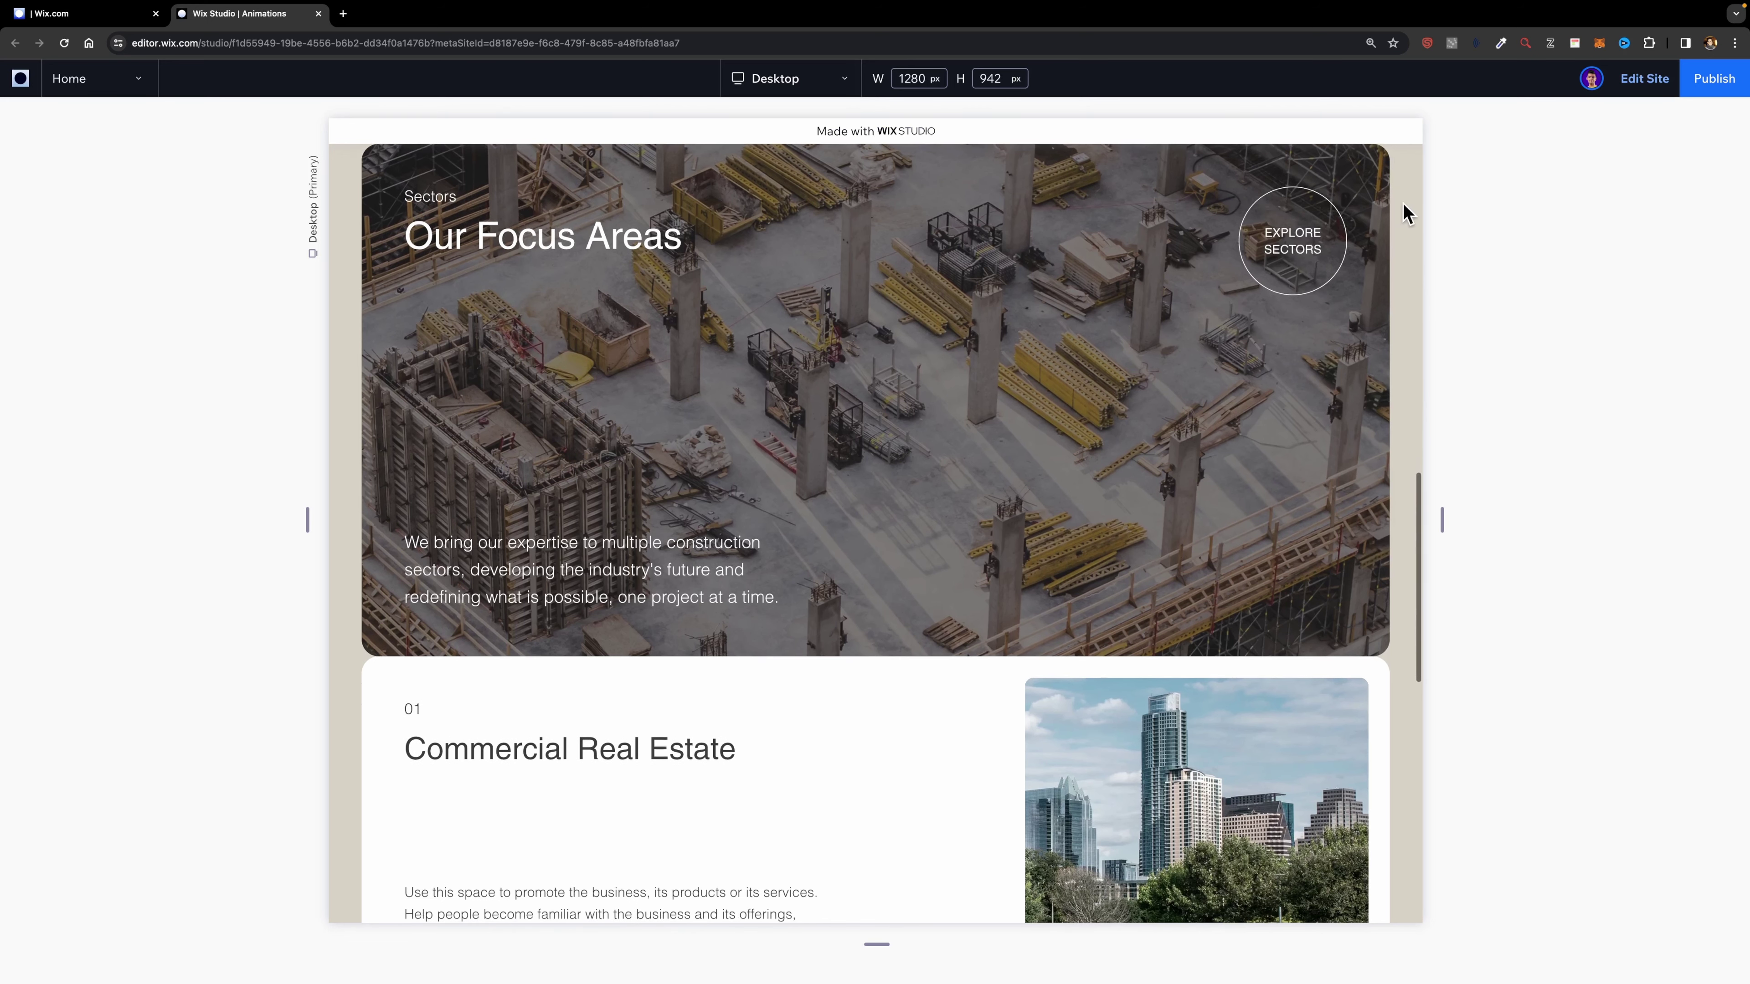
pyautogui.scroll(3, 1406, 214)
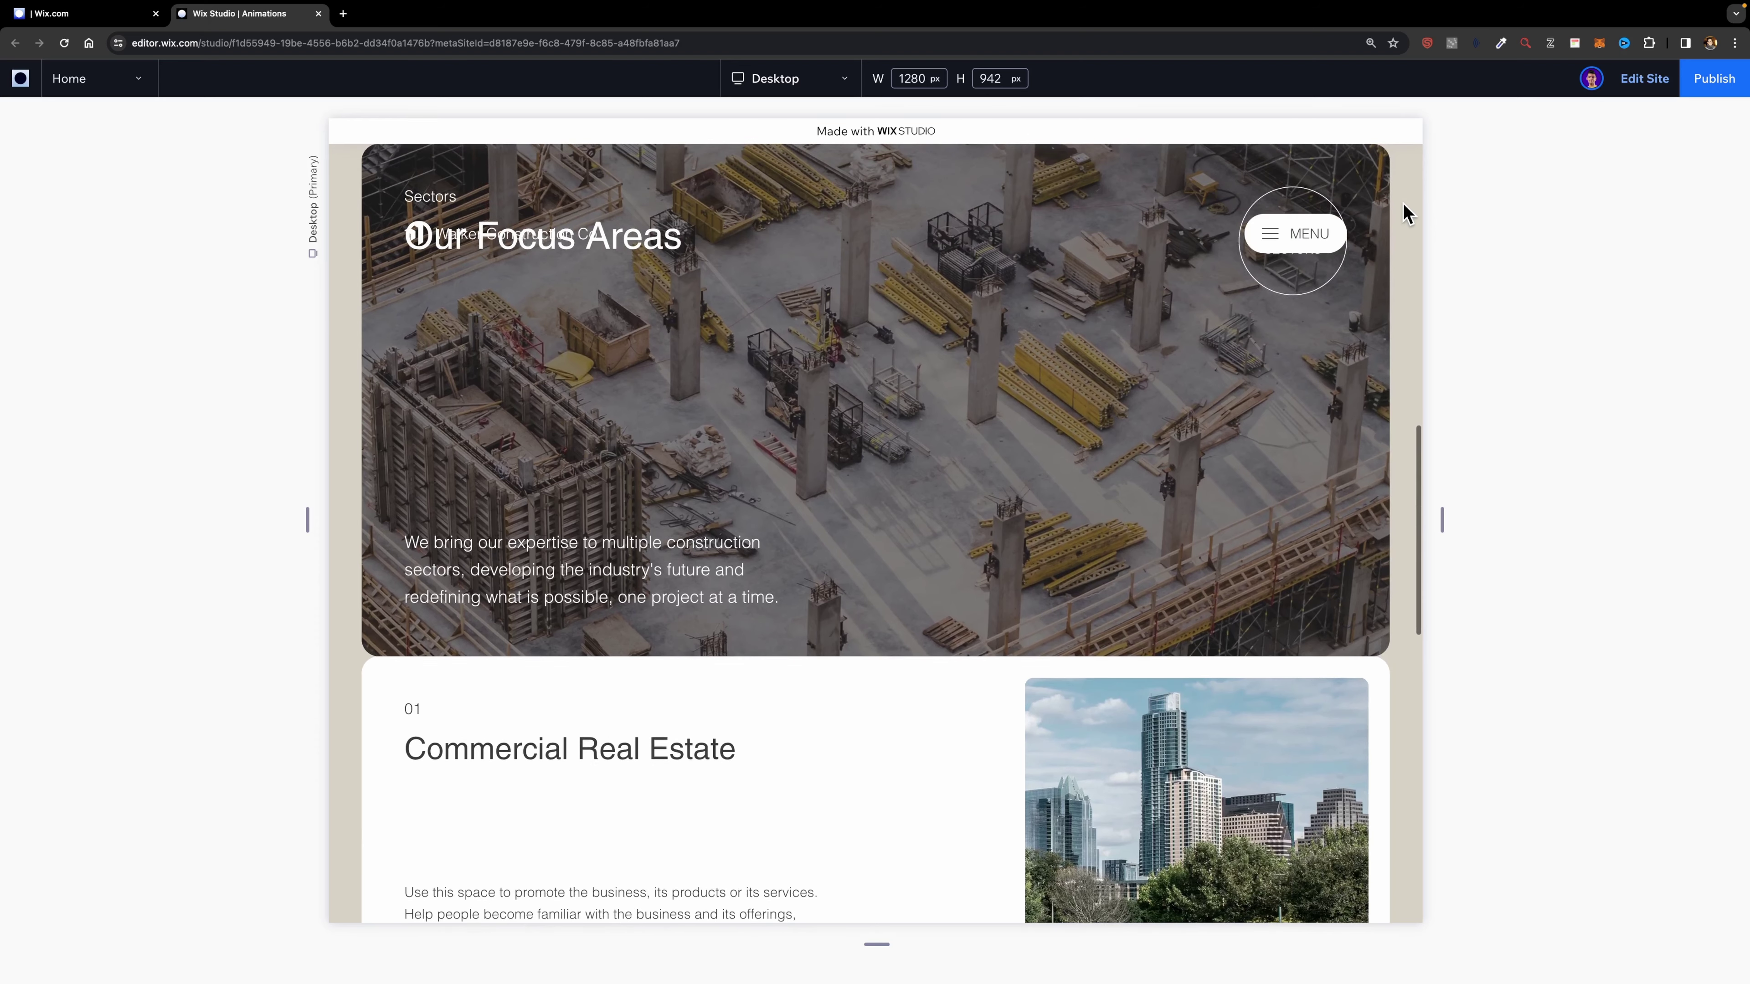
# - Back in the editor, make the Commercial Real Estate text cell's position Sticky
pyautogui.click(1633, 78)
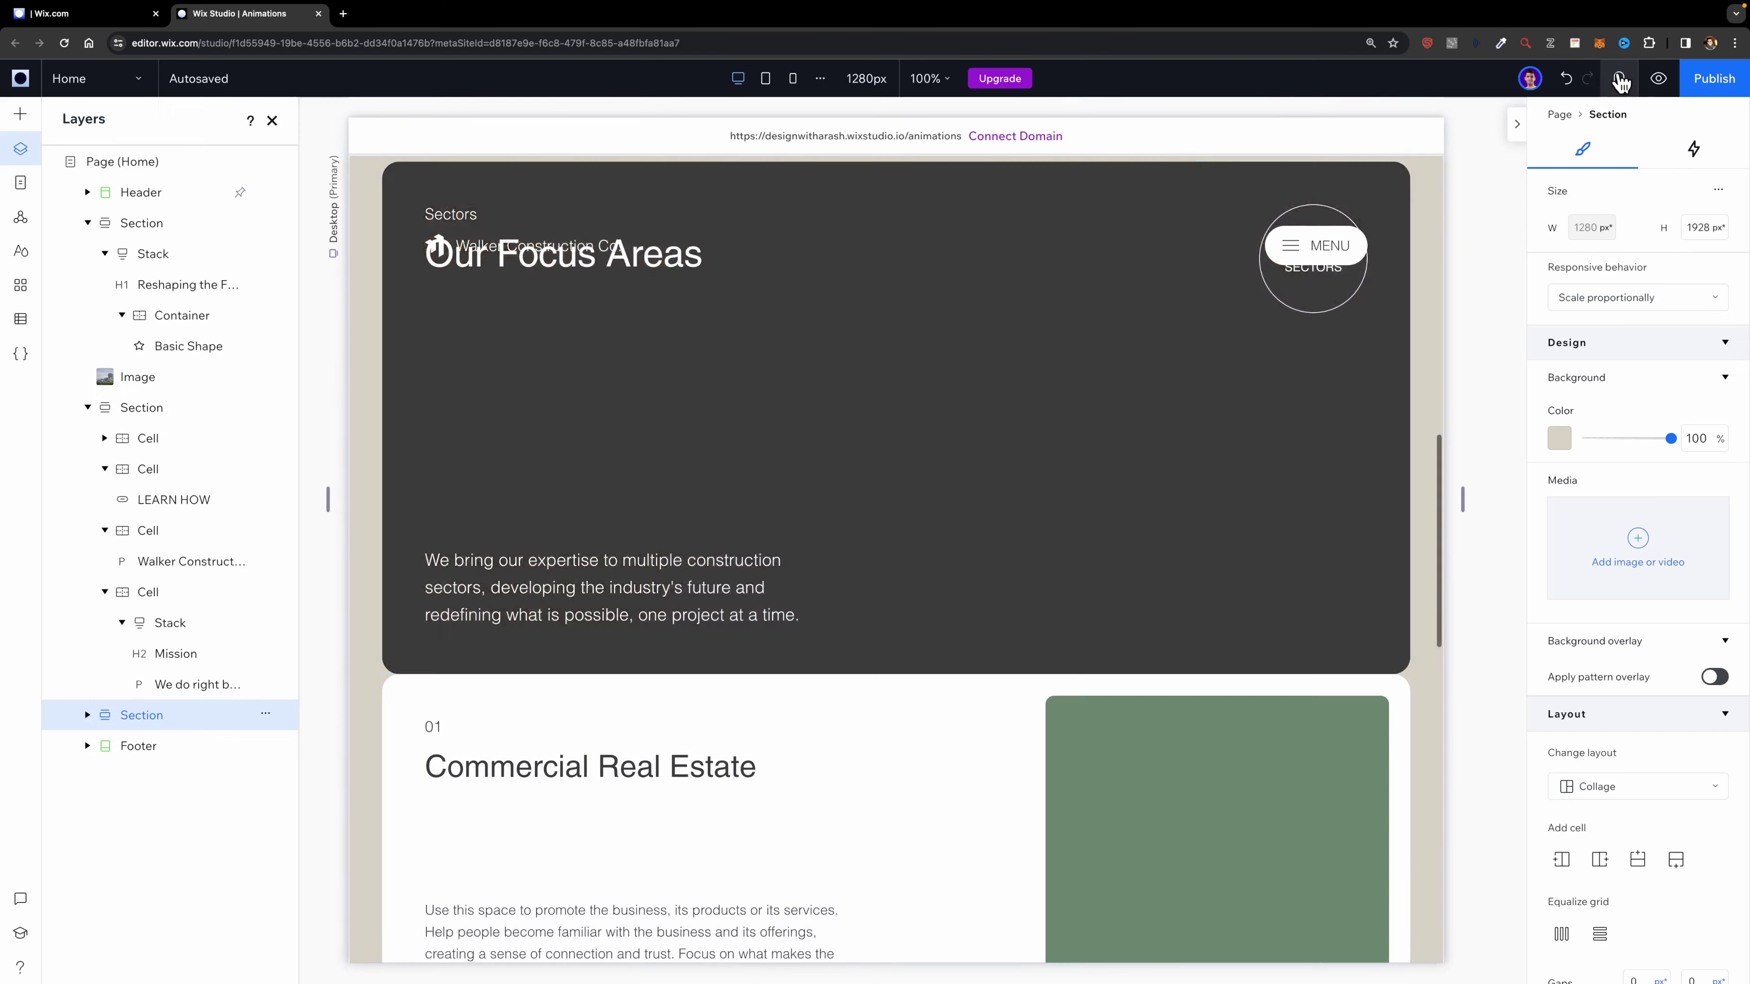
pyautogui.scroll(-3, 929, 741)
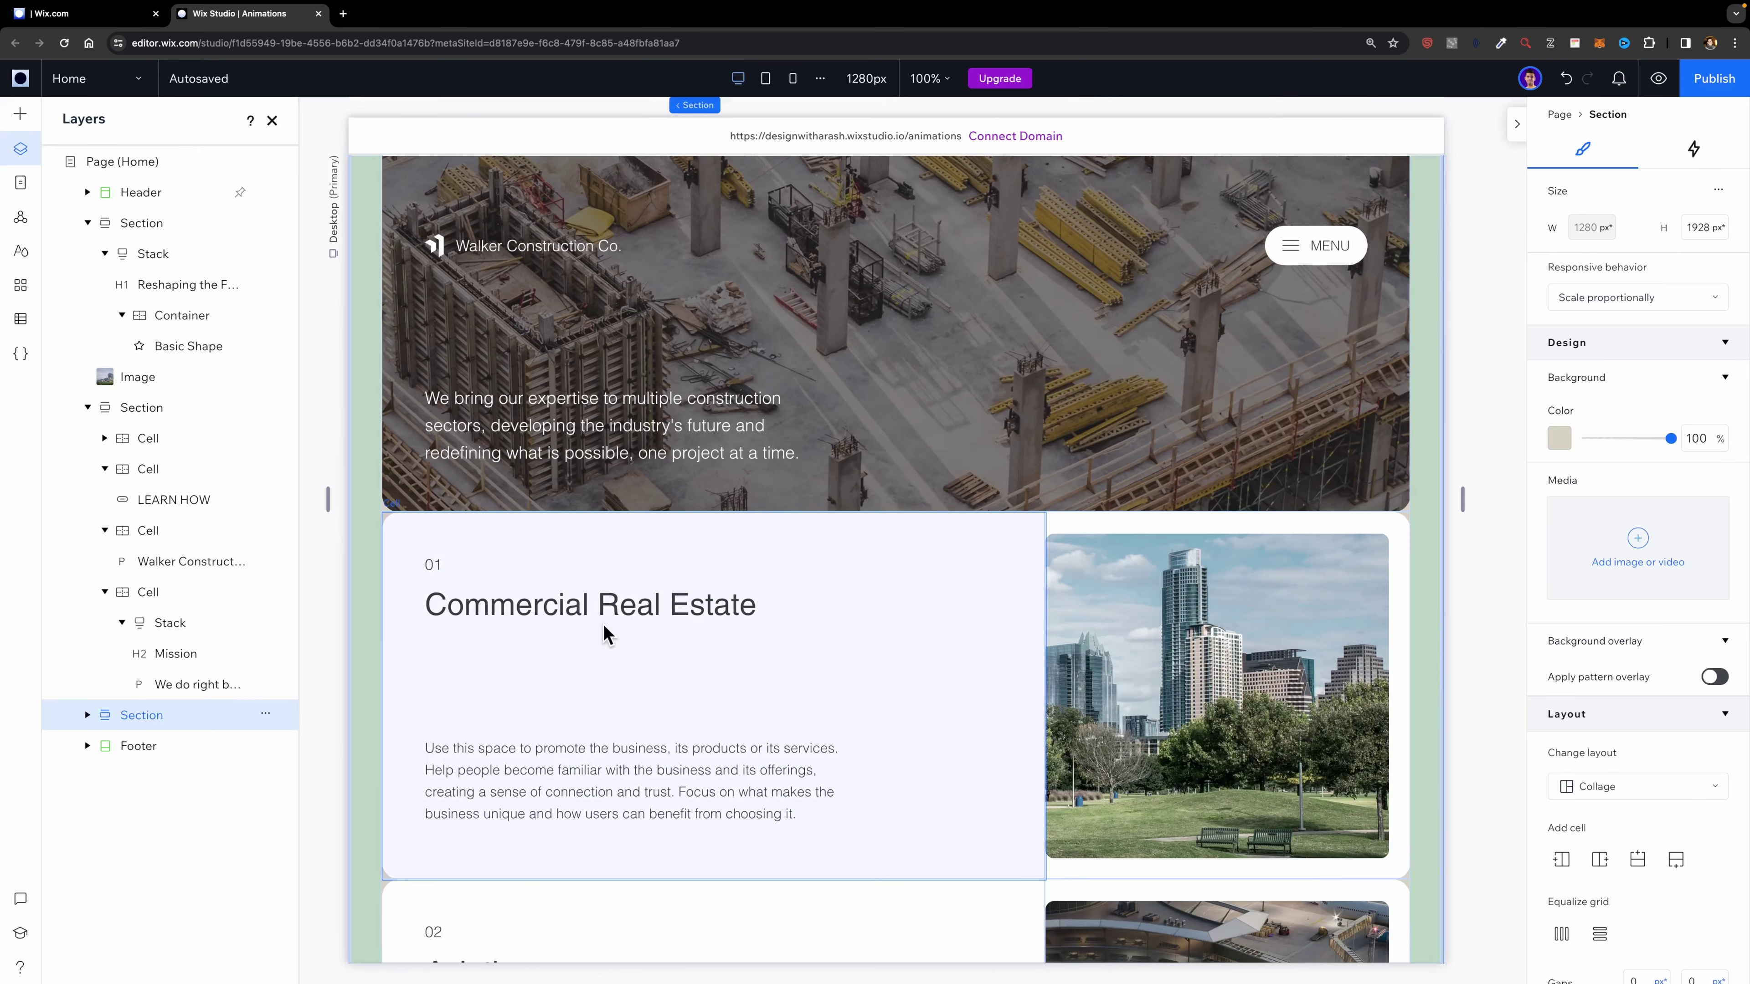
pyautogui.click(826, 552)
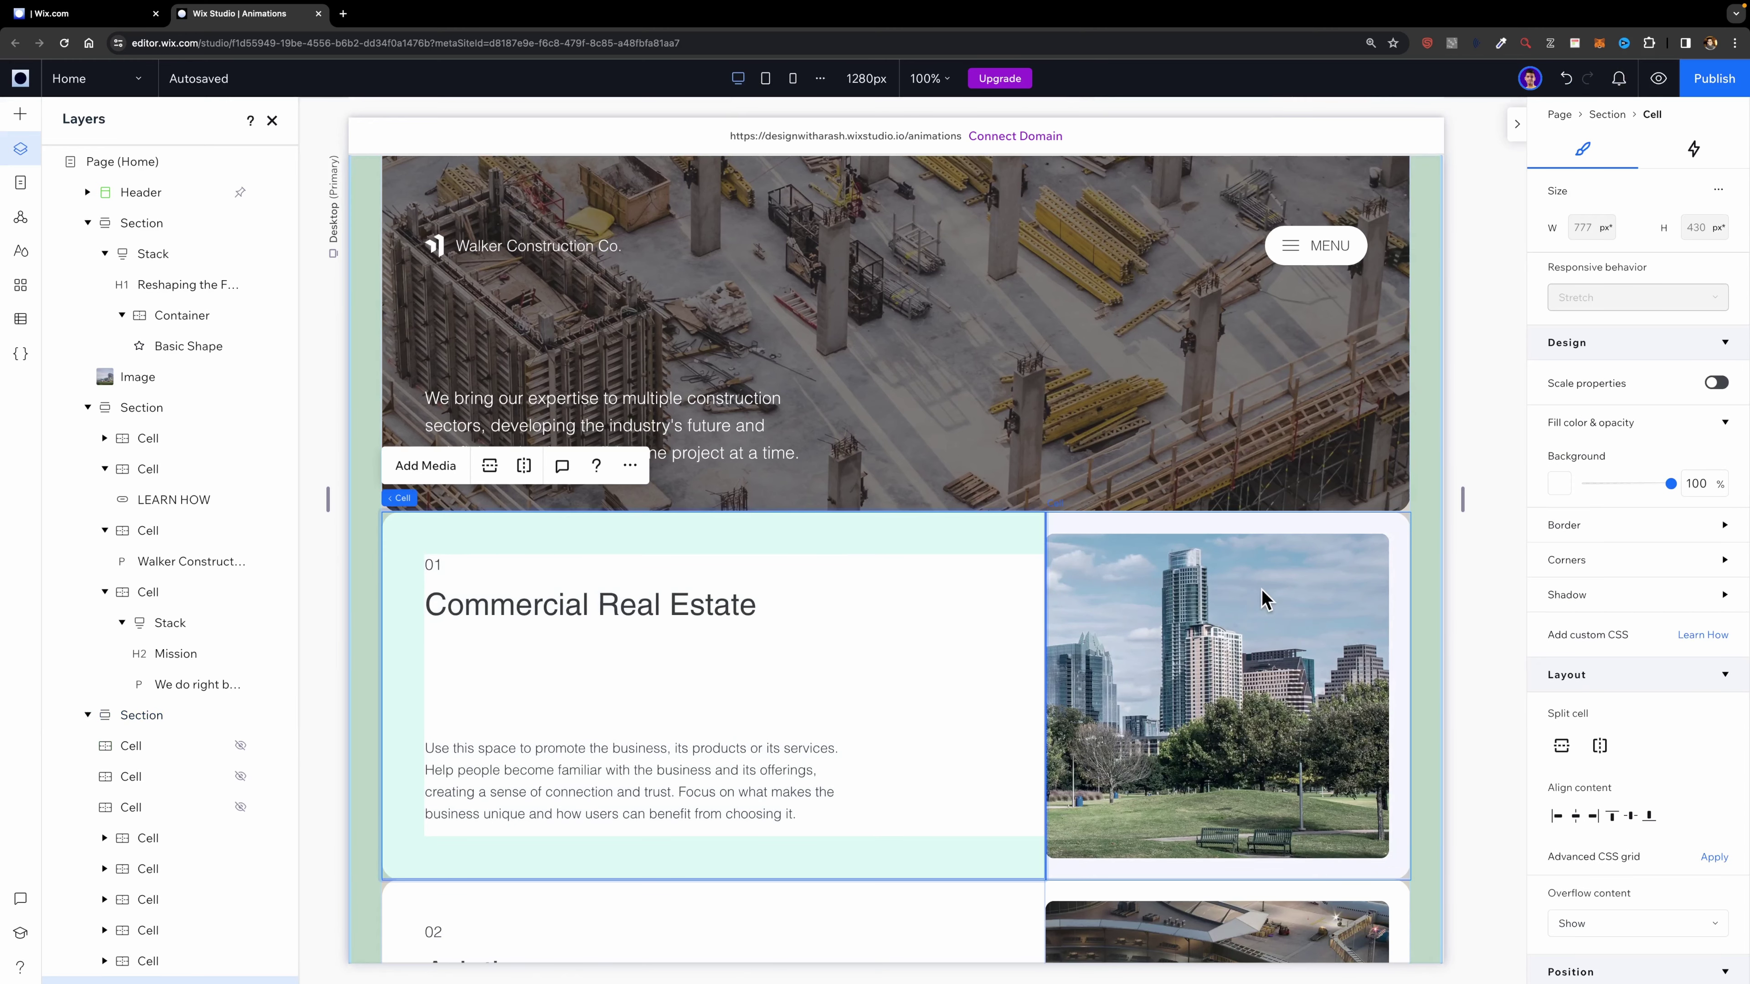
pyautogui.scroll(-5, 1657, 755)
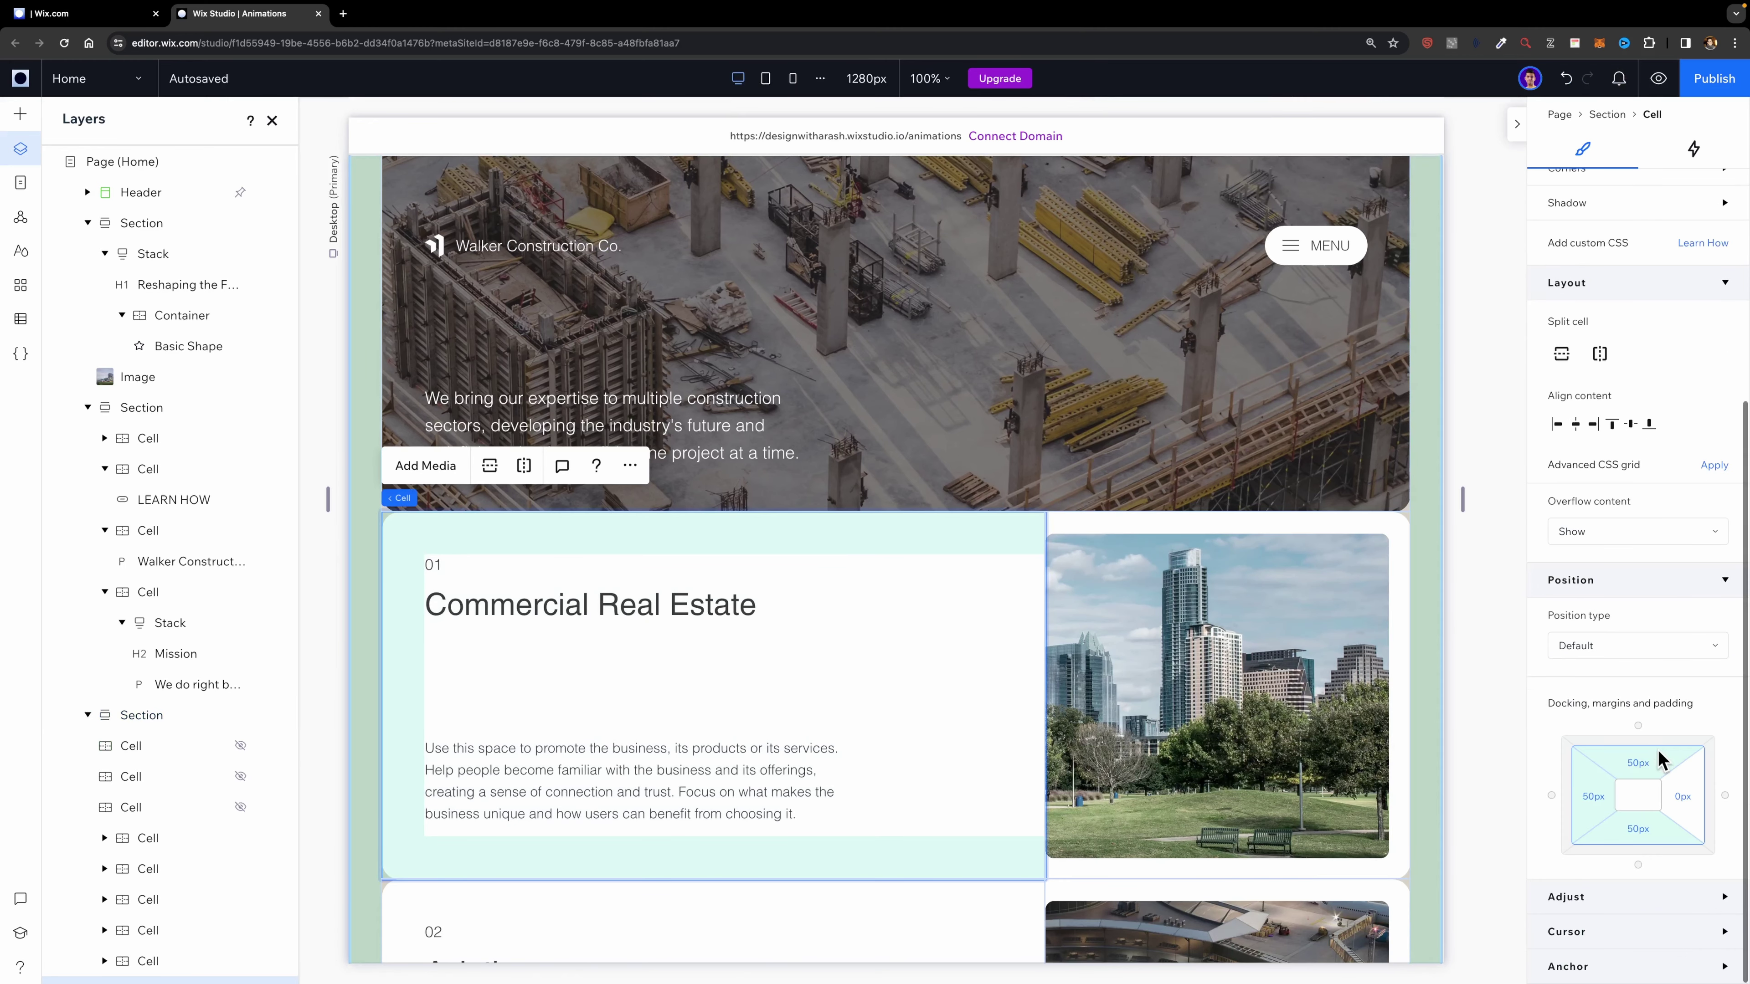
pyautogui.click(1616, 648)
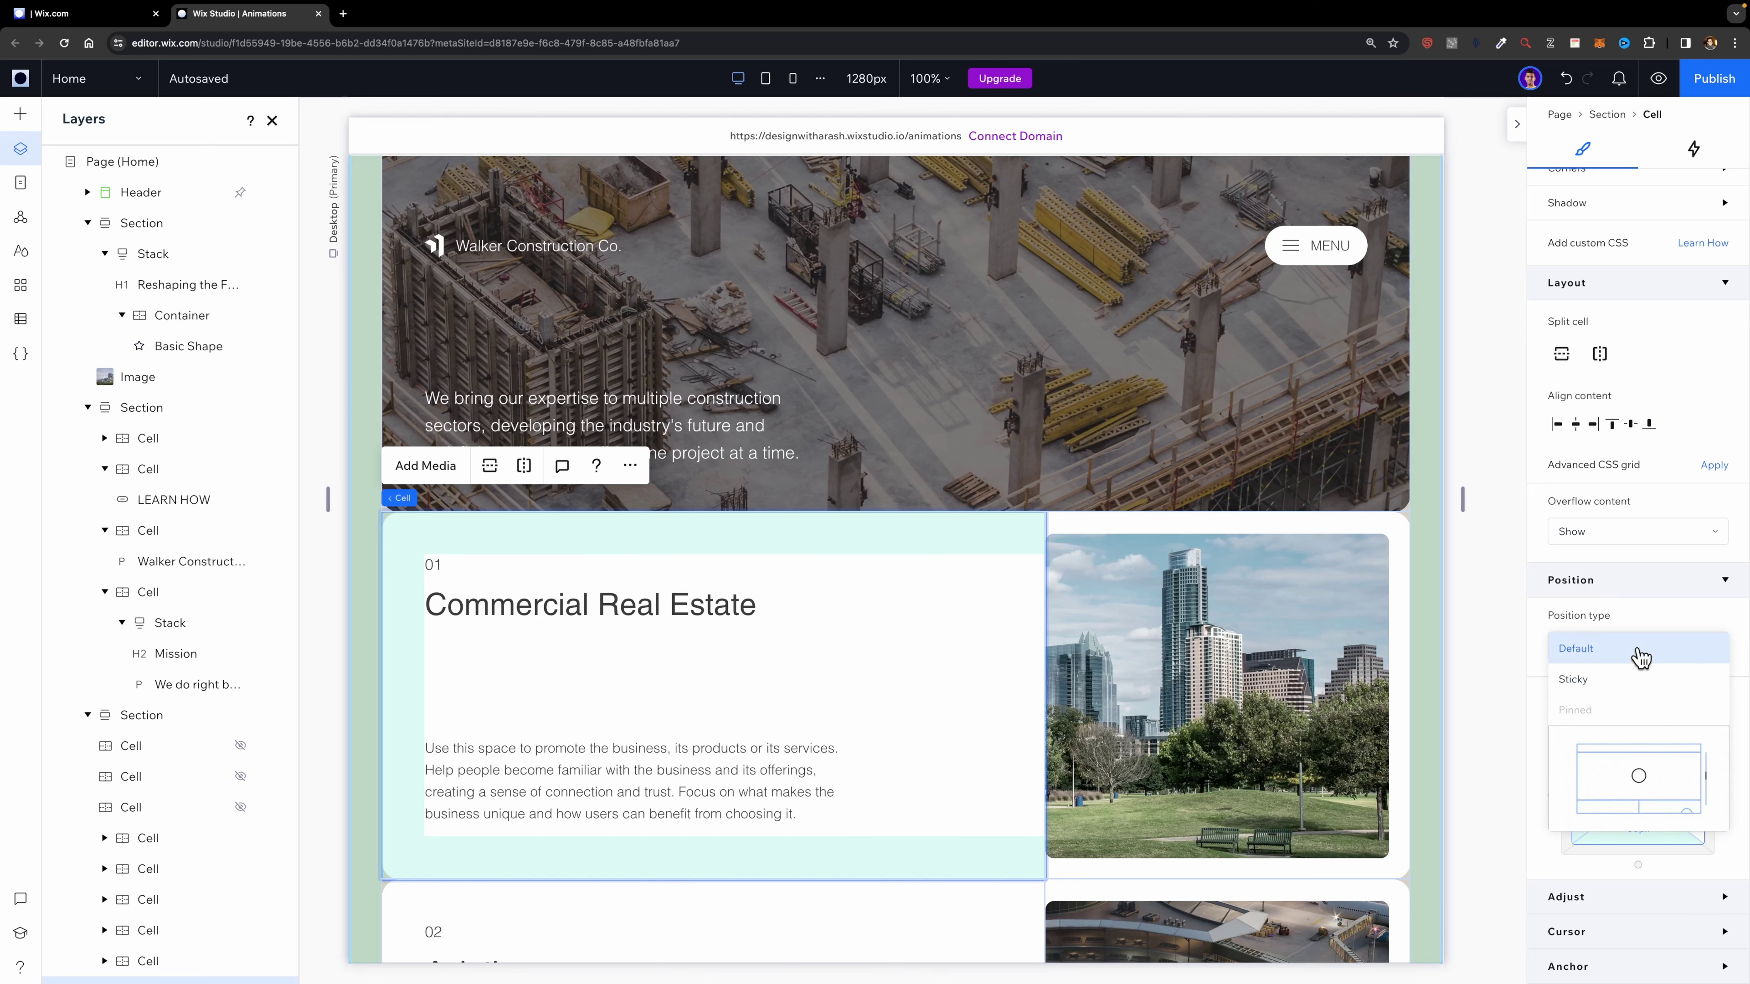
pyautogui.click(1612, 682)
# - Make the Aviation image cell sticky too, select the Sports & Leisure cell, and preview
pyautogui.click(1616, 645)
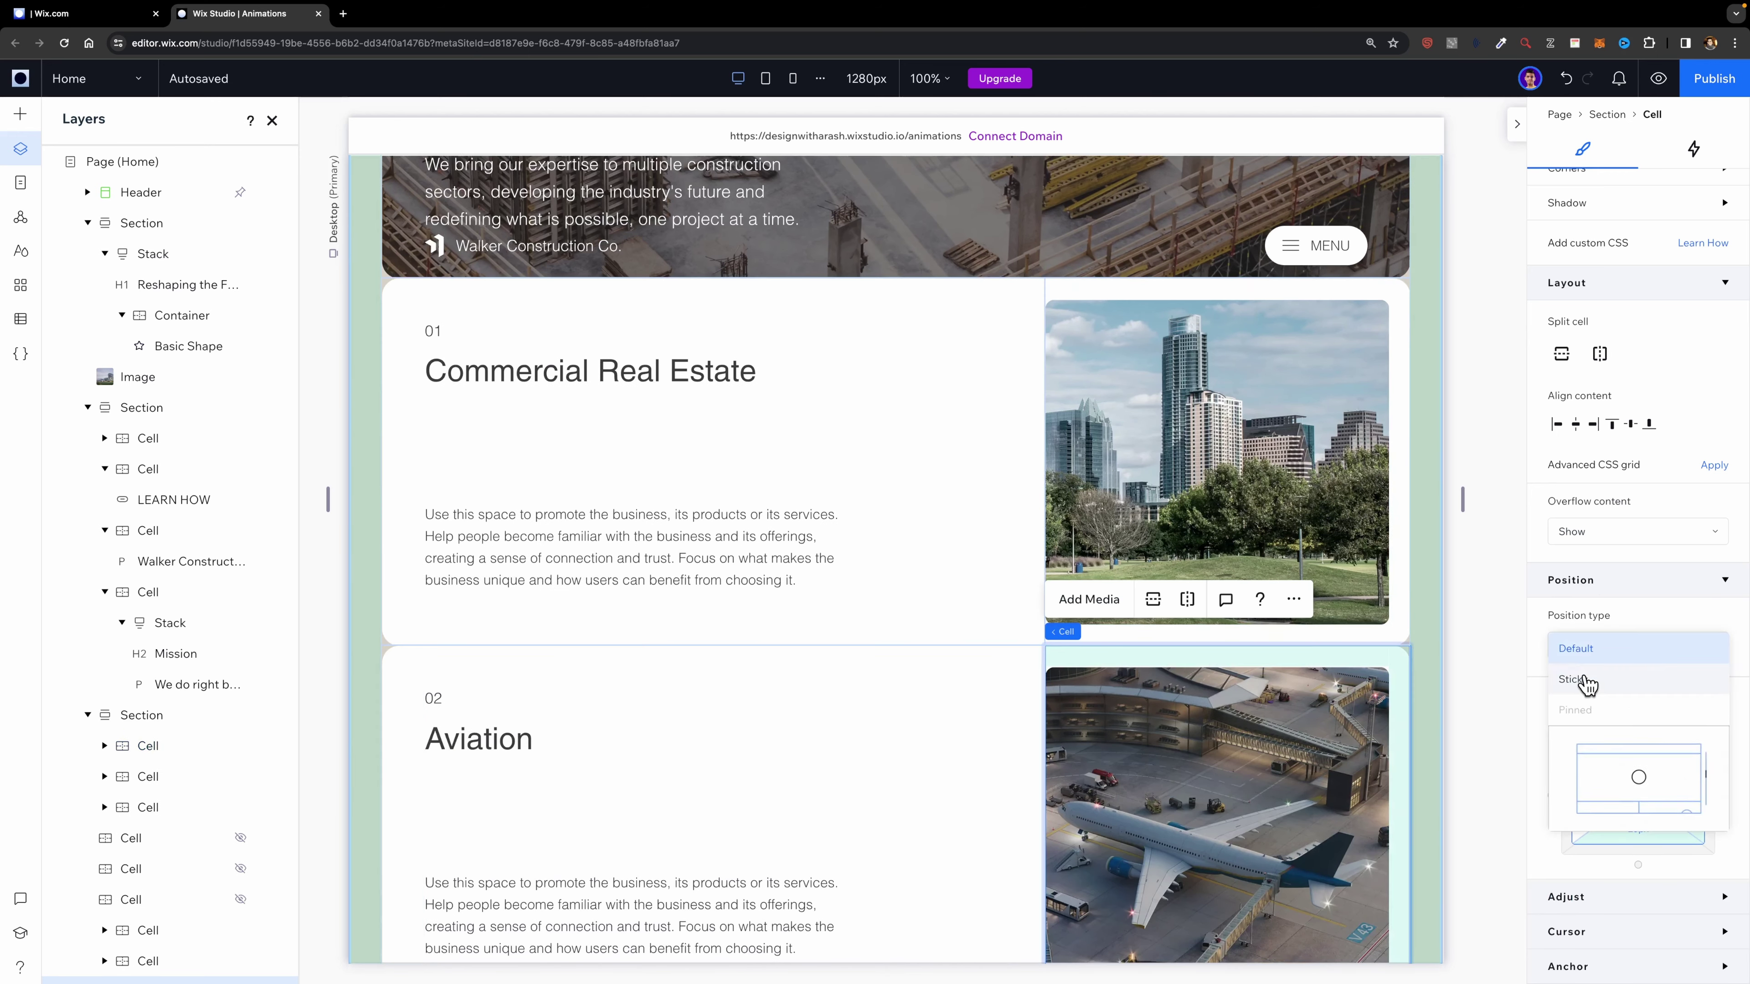
pyautogui.click(1582, 682)
pyautogui.click(1625, 647)
pyautogui.click(1625, 648)
pyautogui.click(1258, 442)
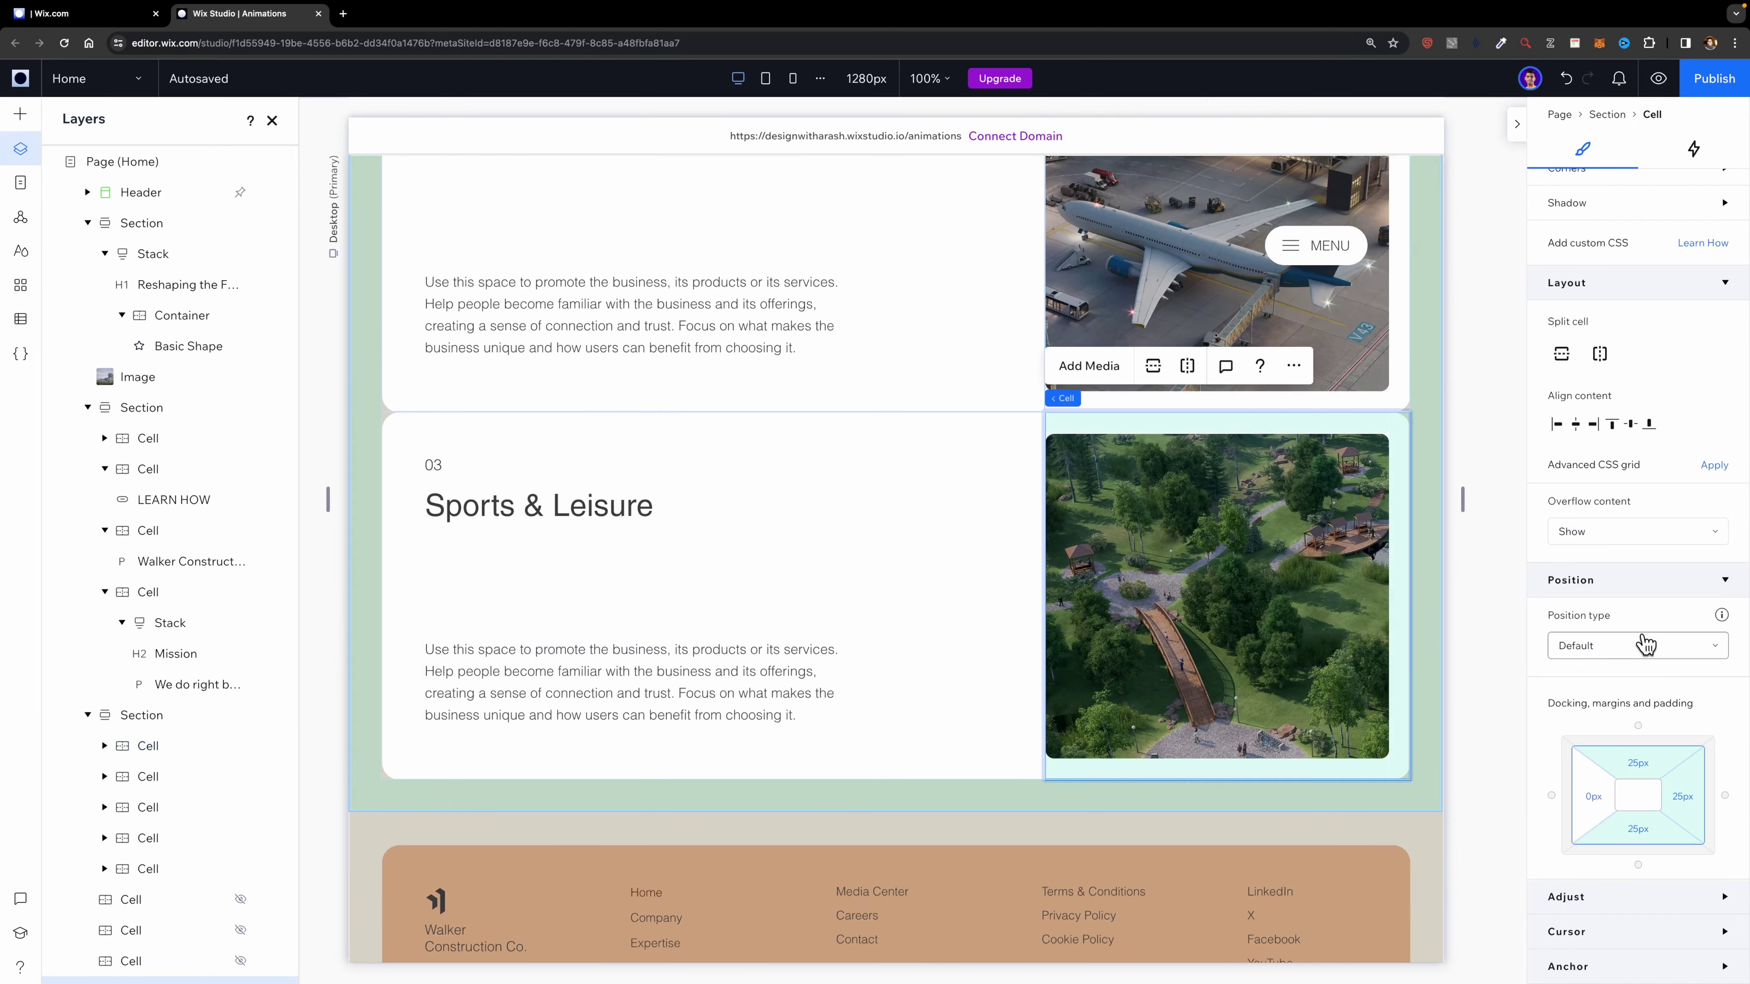
pyautogui.click(1658, 81)
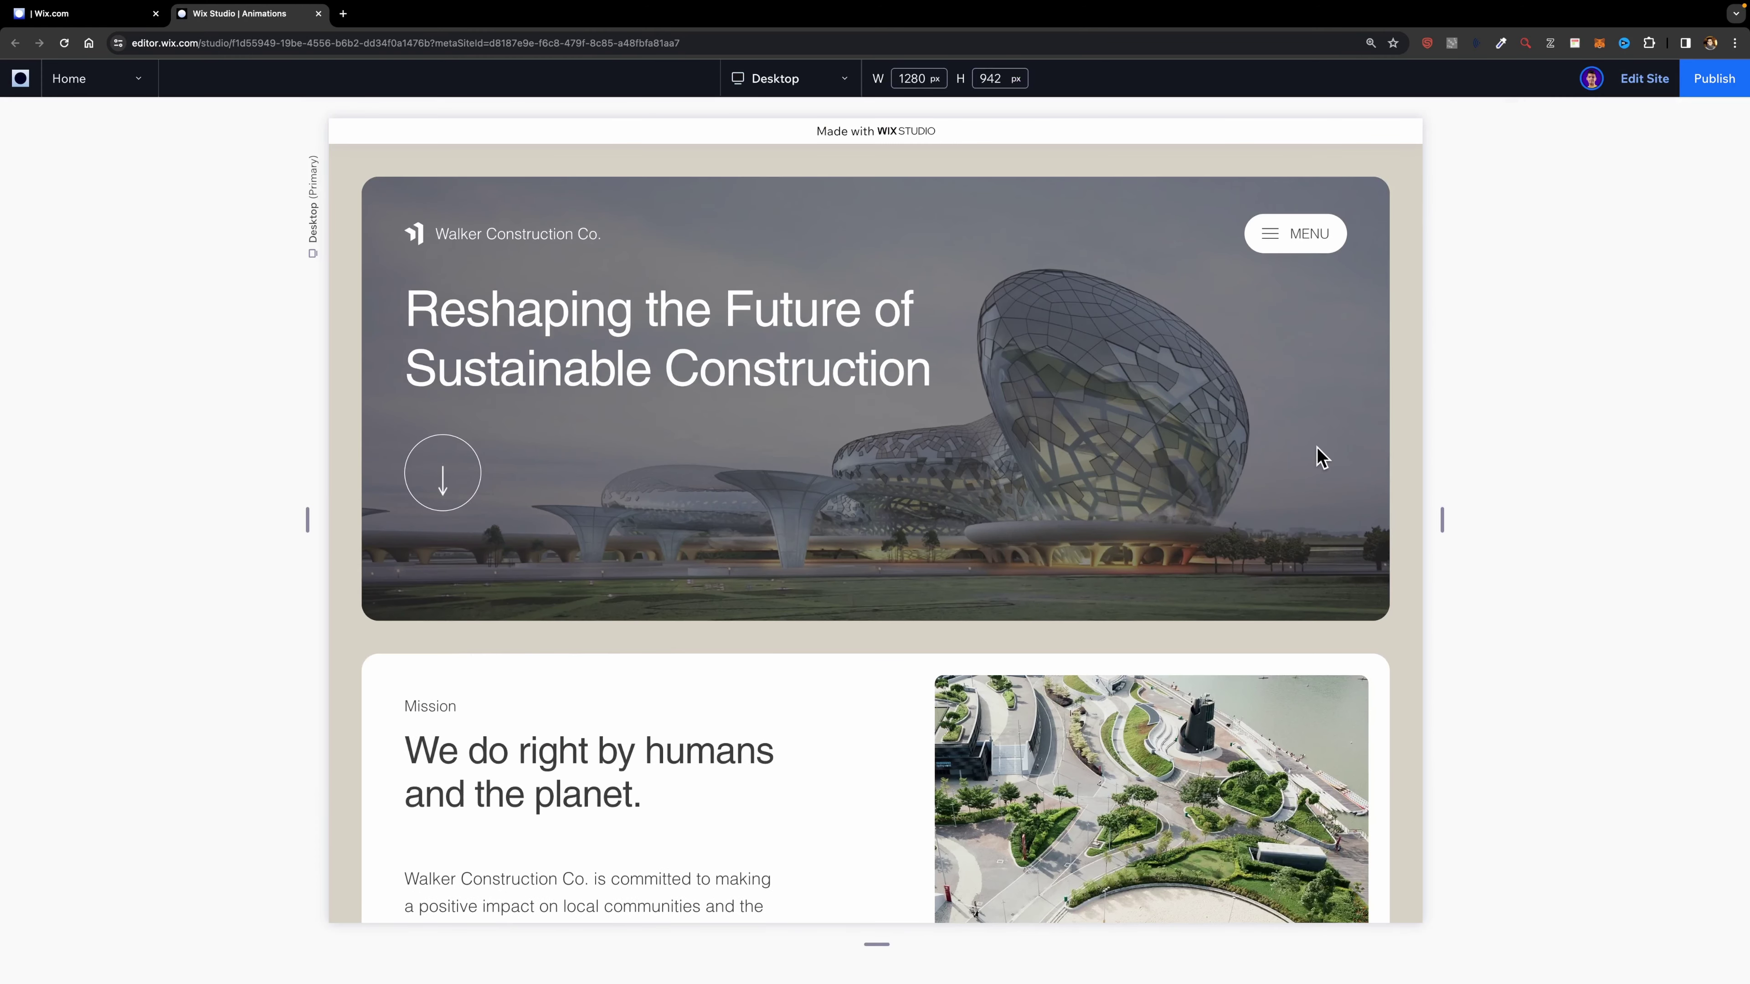
# - Scroll through the Sectors section in preview to watch the sticky cards stack over each other
pyautogui.scroll(-3, 1343, 458)
pyautogui.scroll(-10, 1366, 465)
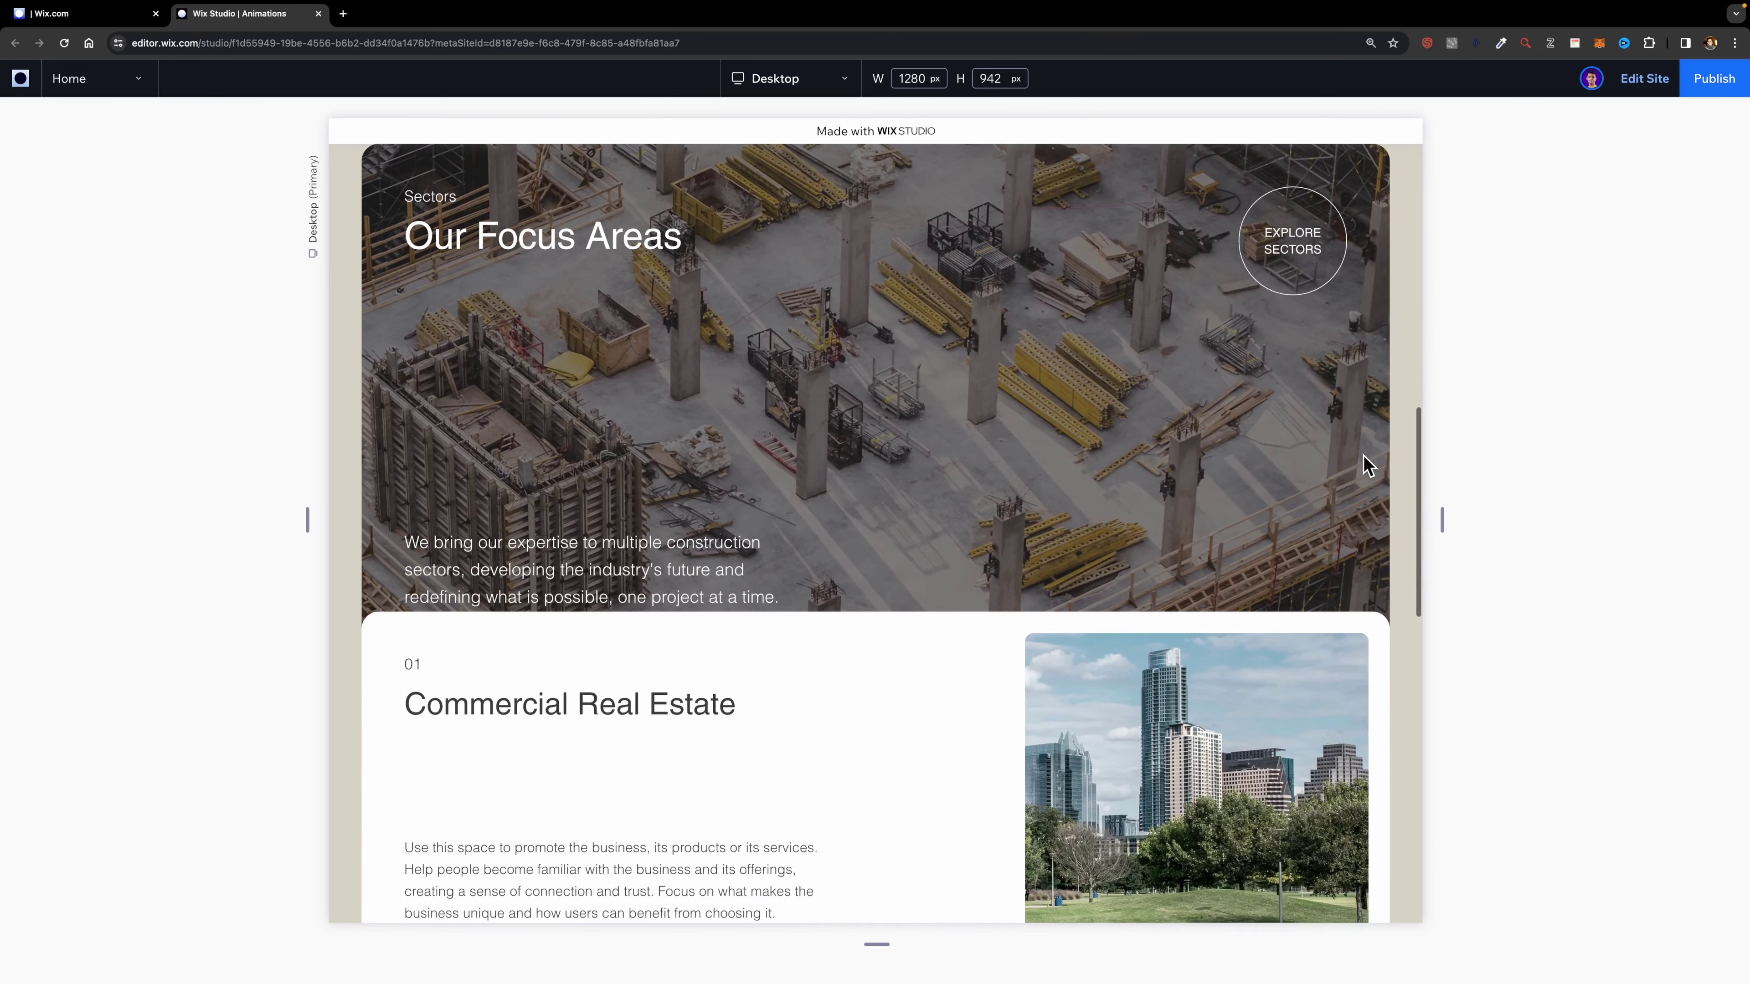
pyautogui.scroll(-6, 1366, 465)
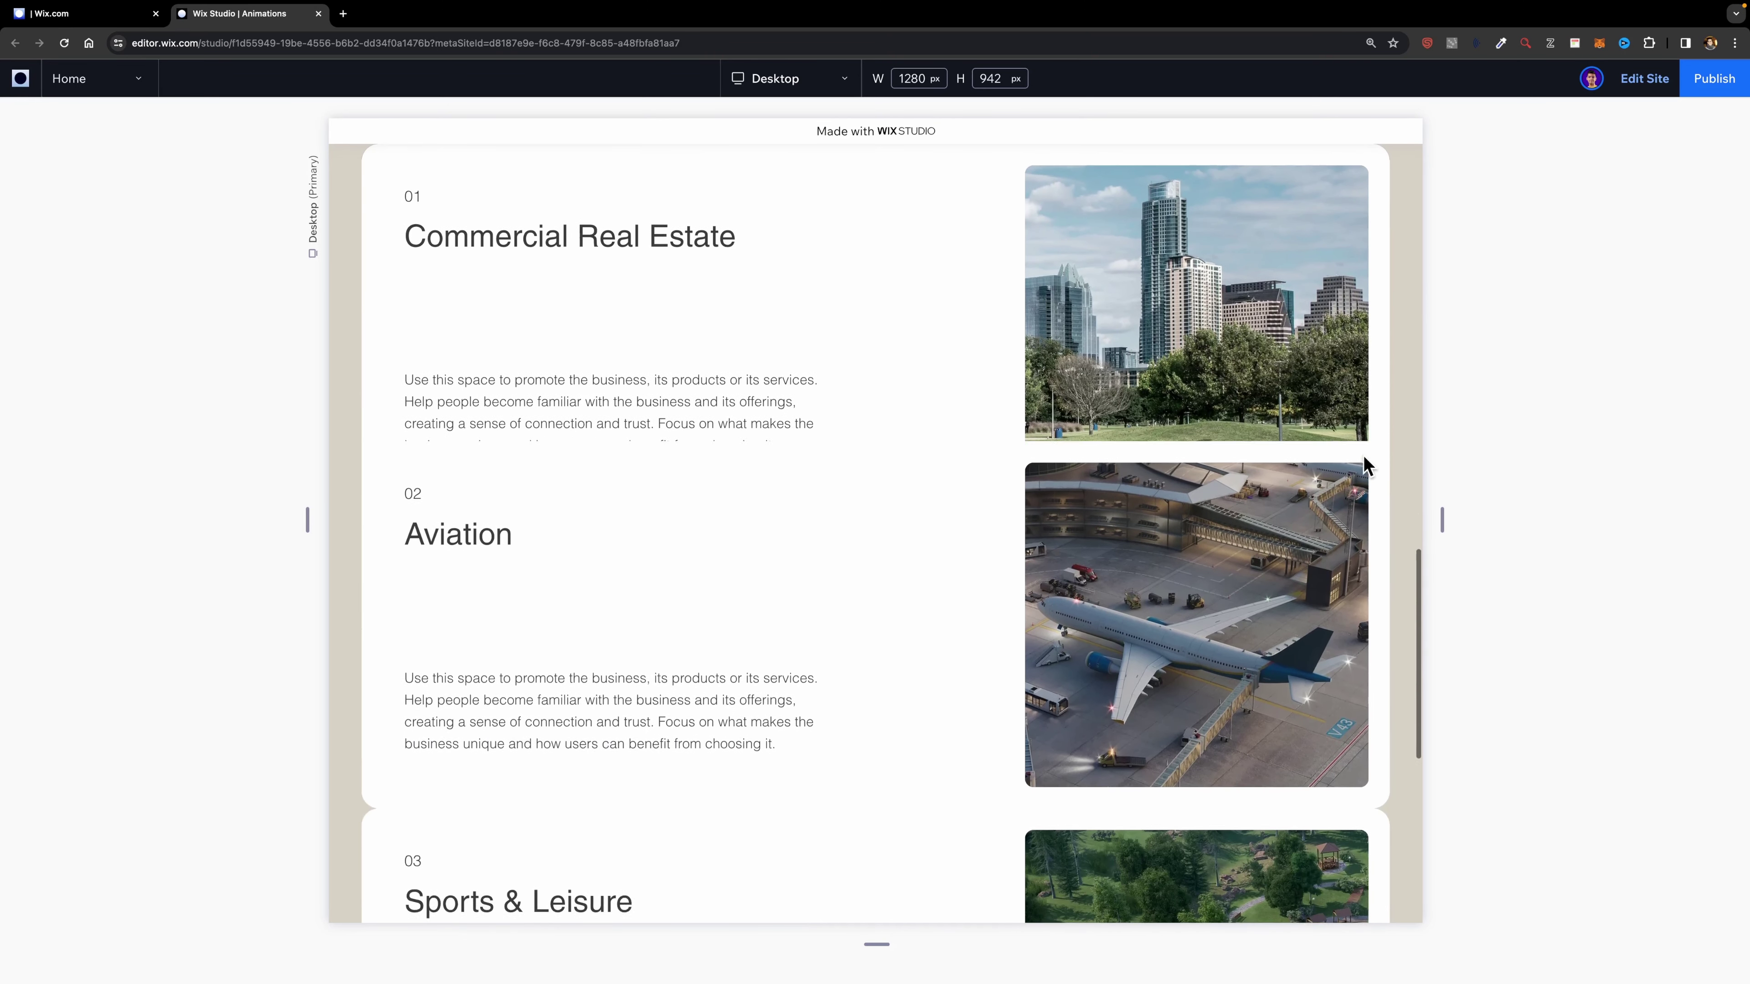
pyautogui.scroll(-4, 1366, 465)
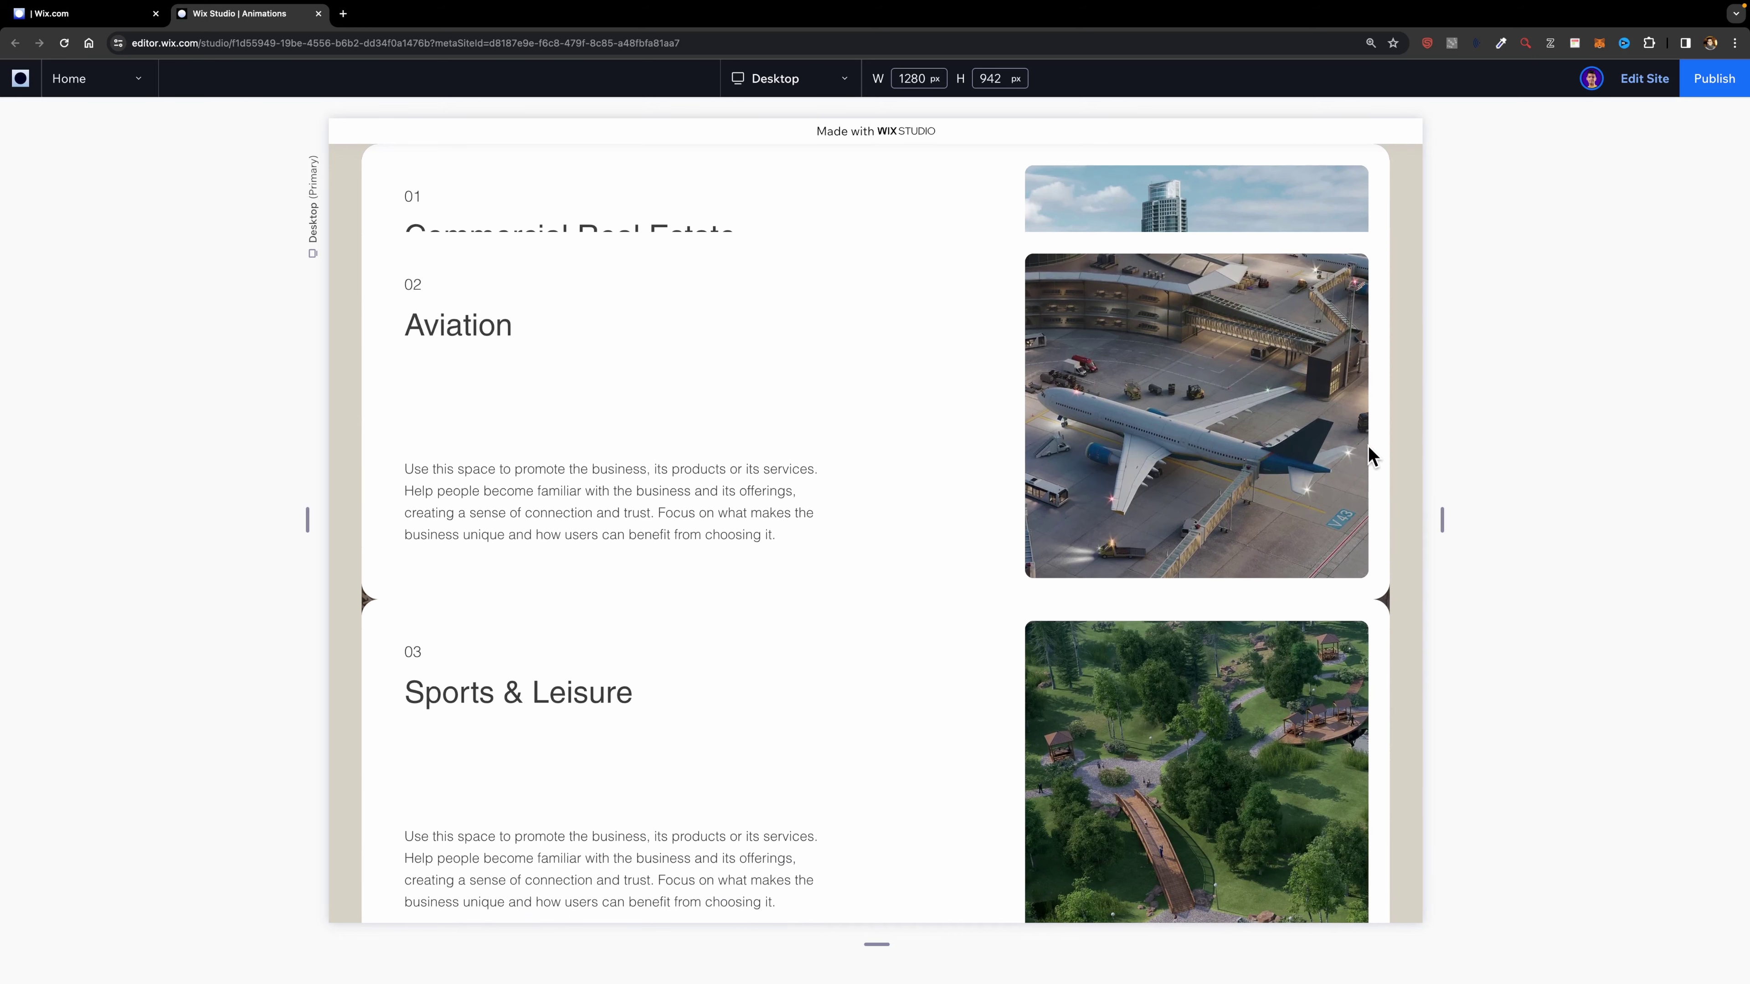
pyautogui.scroll(-5, 1368, 448)
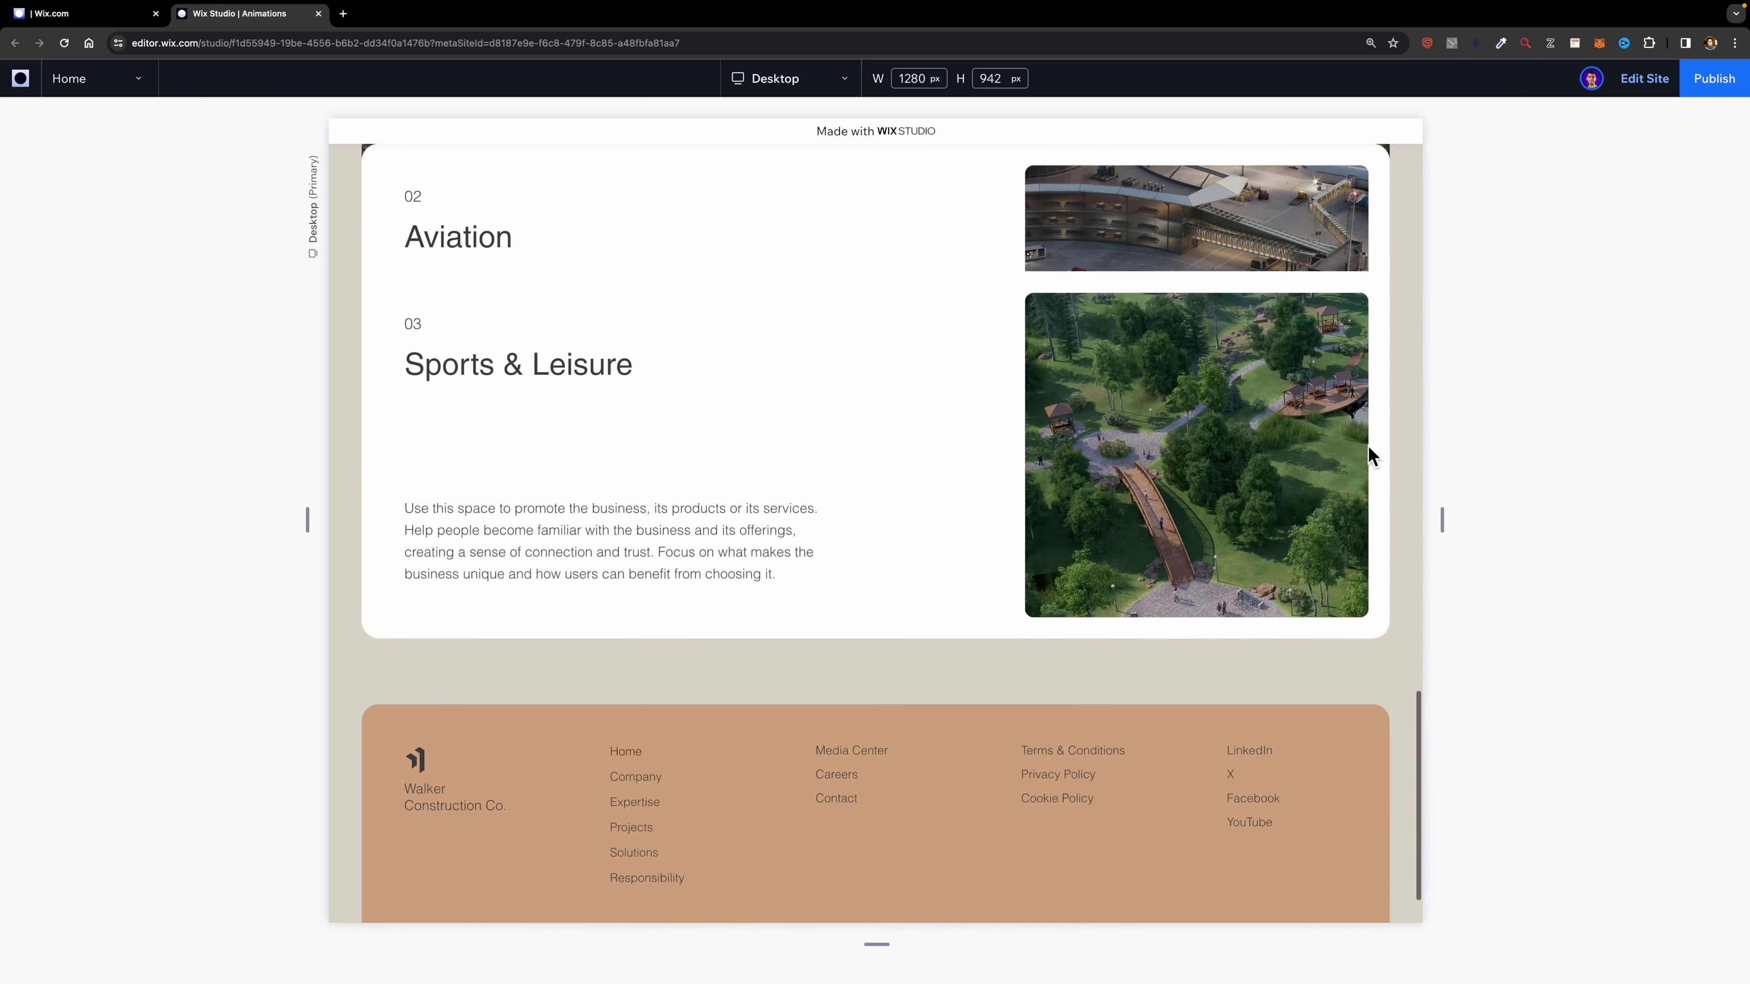
pyautogui.scroll(10, 1368, 448)
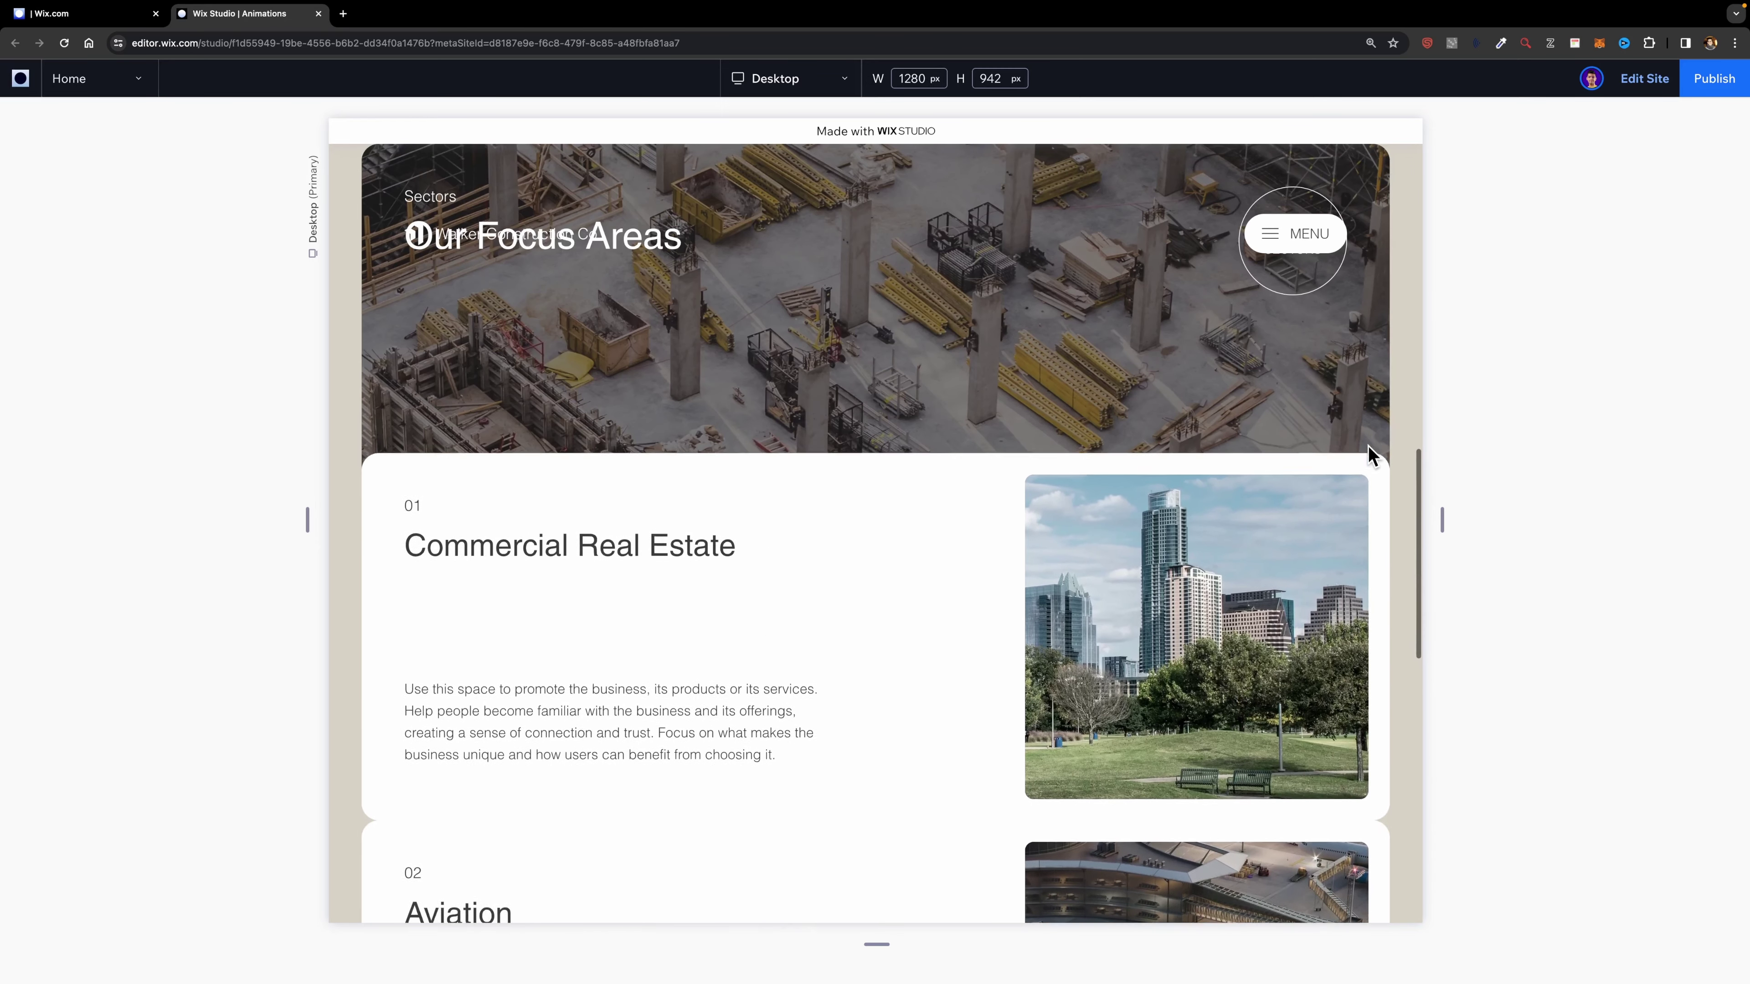
pyautogui.scroll(-5, 1368, 448)
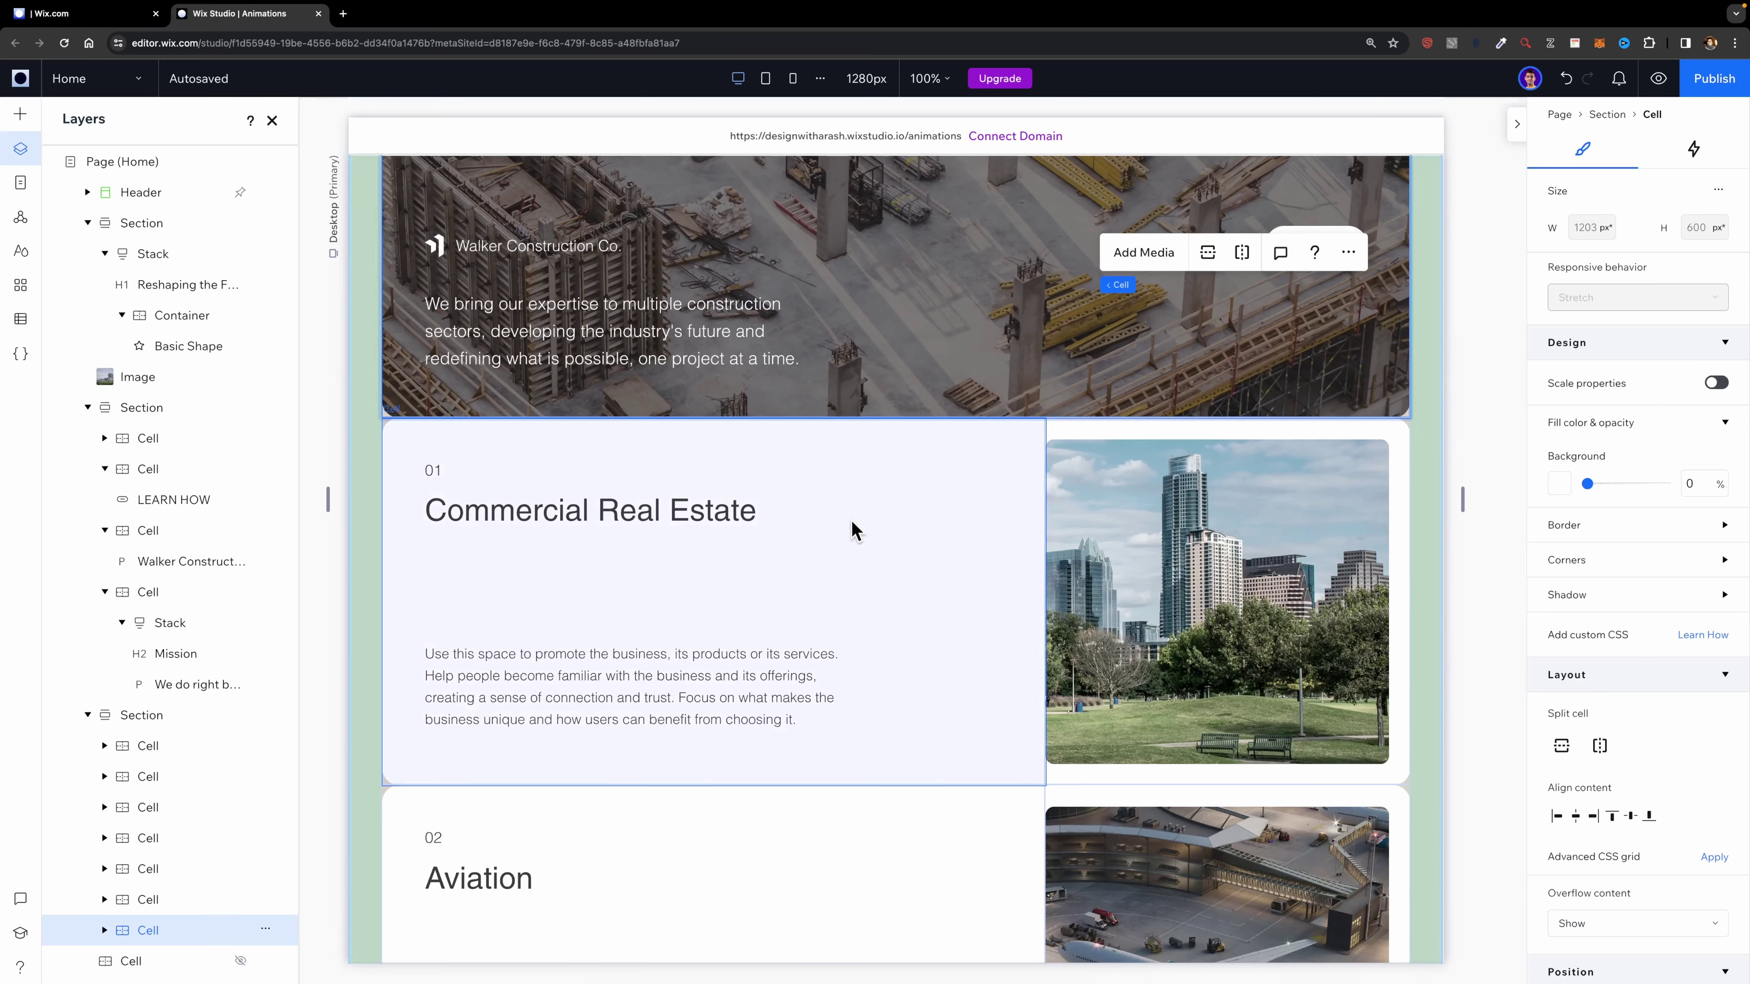
pyautogui.scroll(-2, 852, 520)
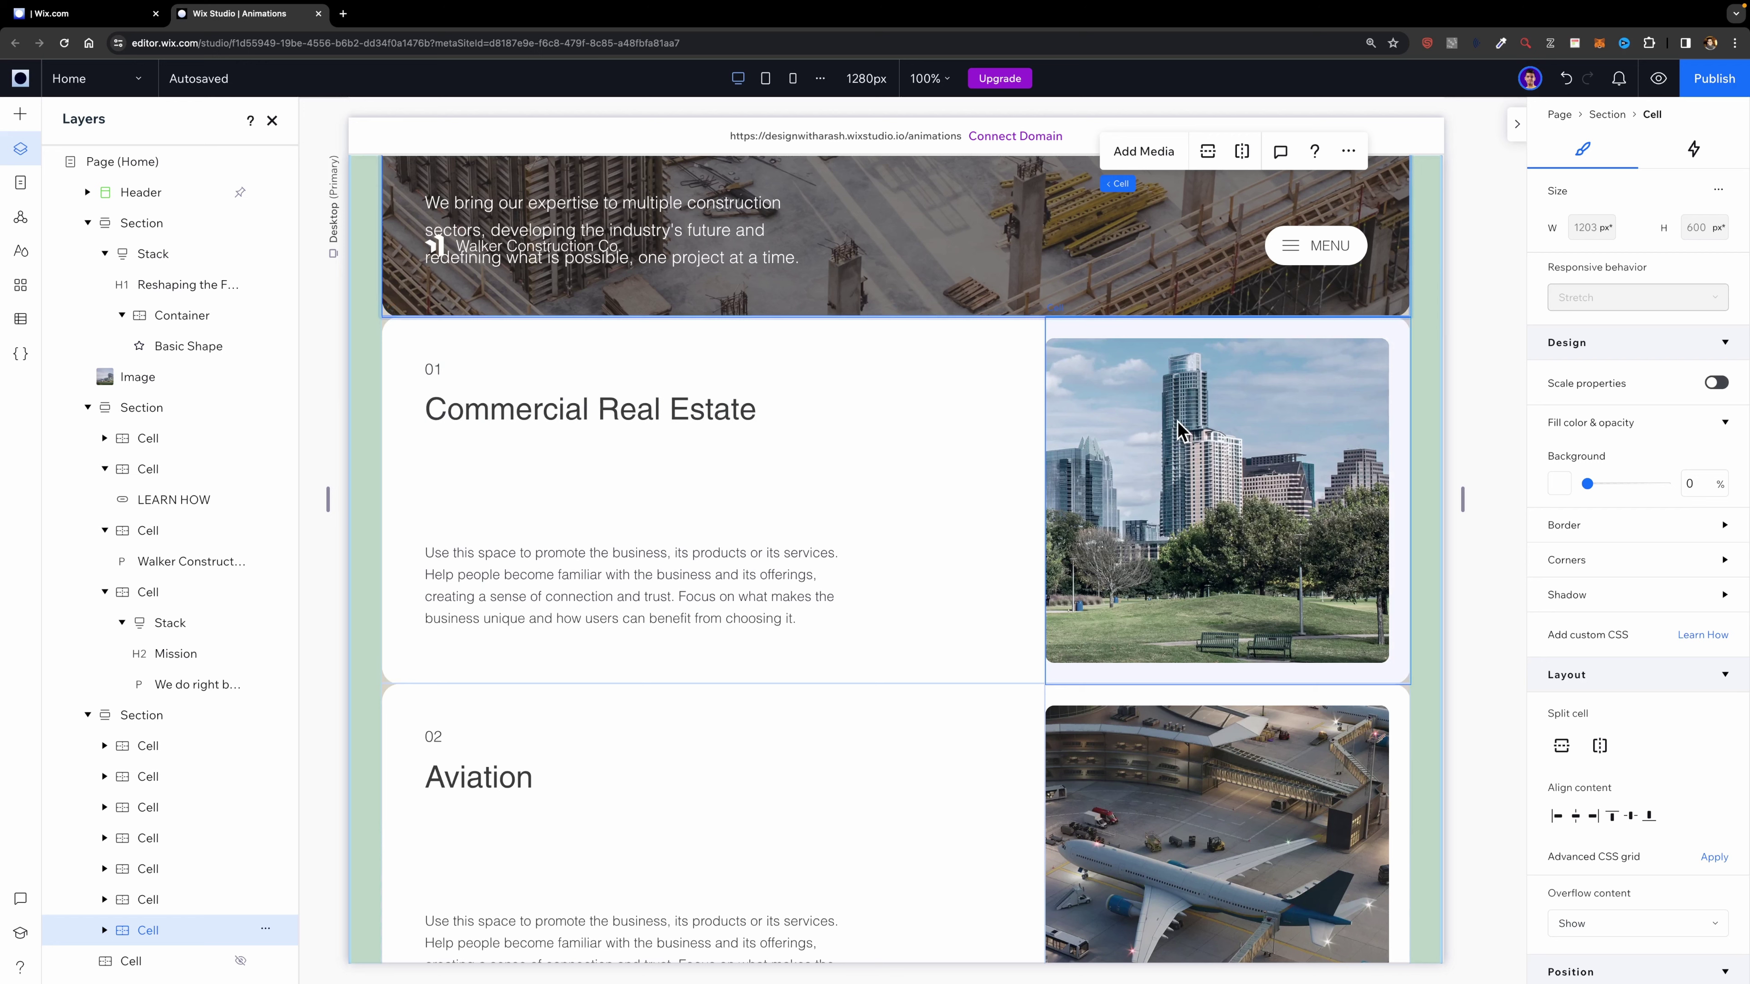
# - Add a hover animation to the Commercial Real Estate text cell
pyautogui.click(923, 399)
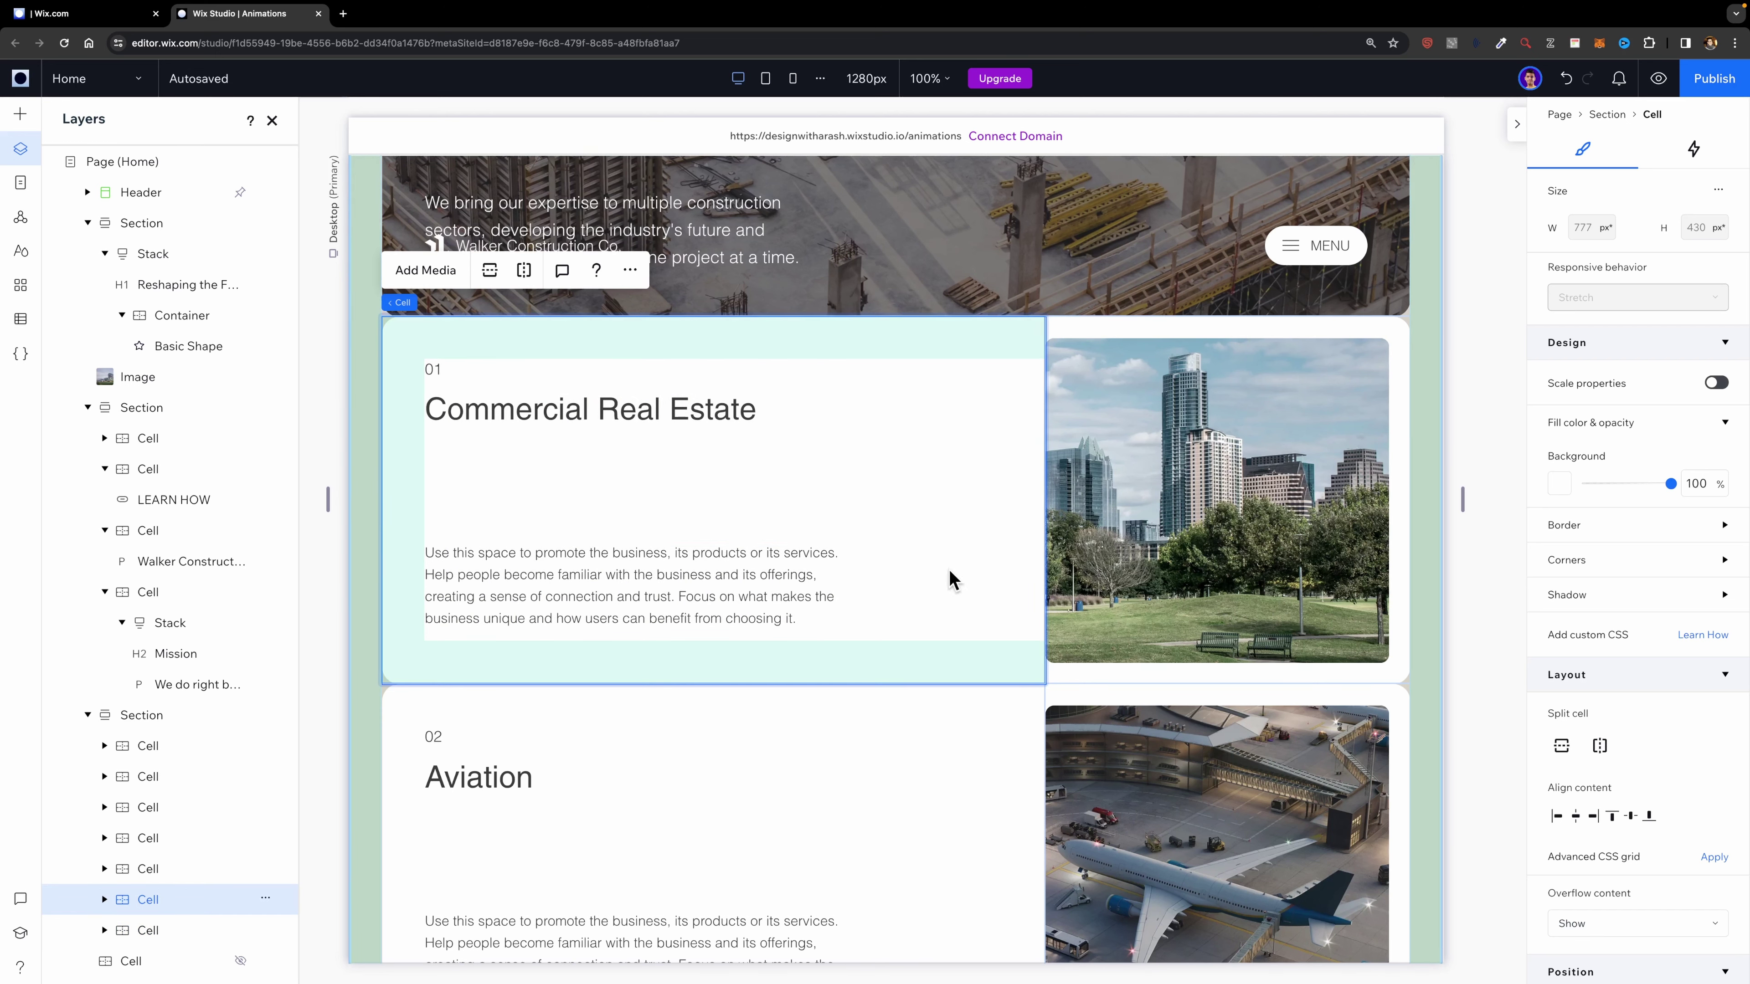
pyautogui.click(1699, 154)
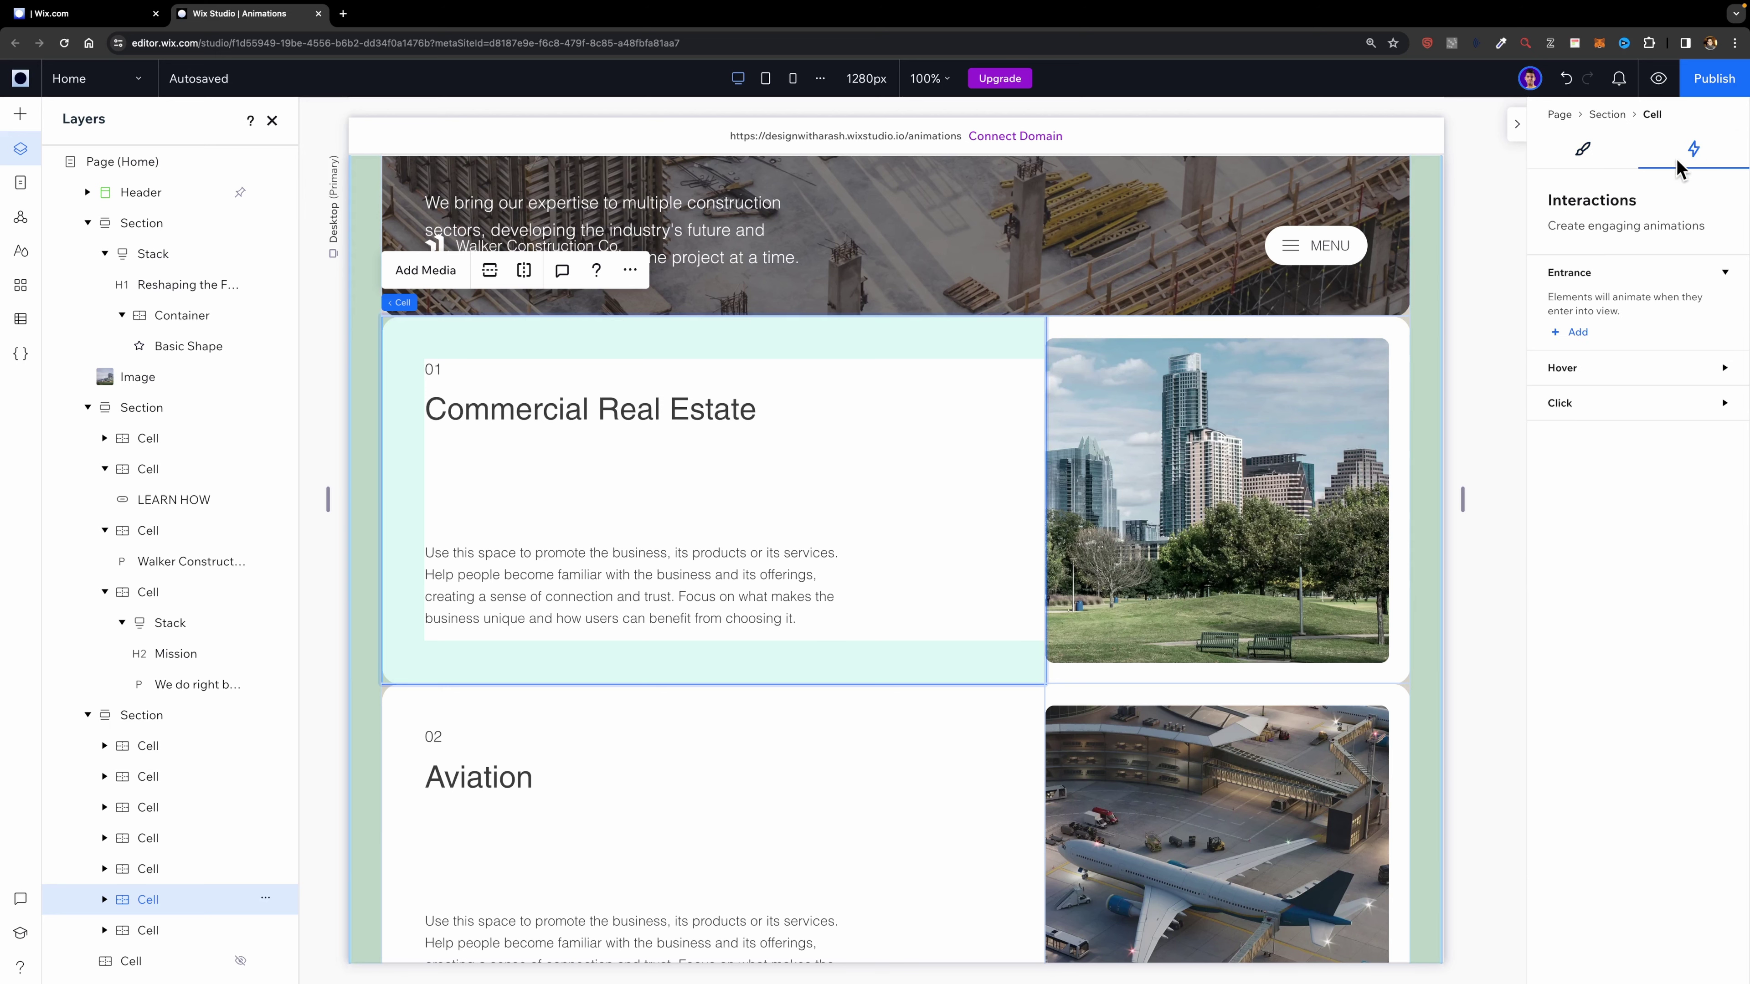
pyautogui.click(1578, 372)
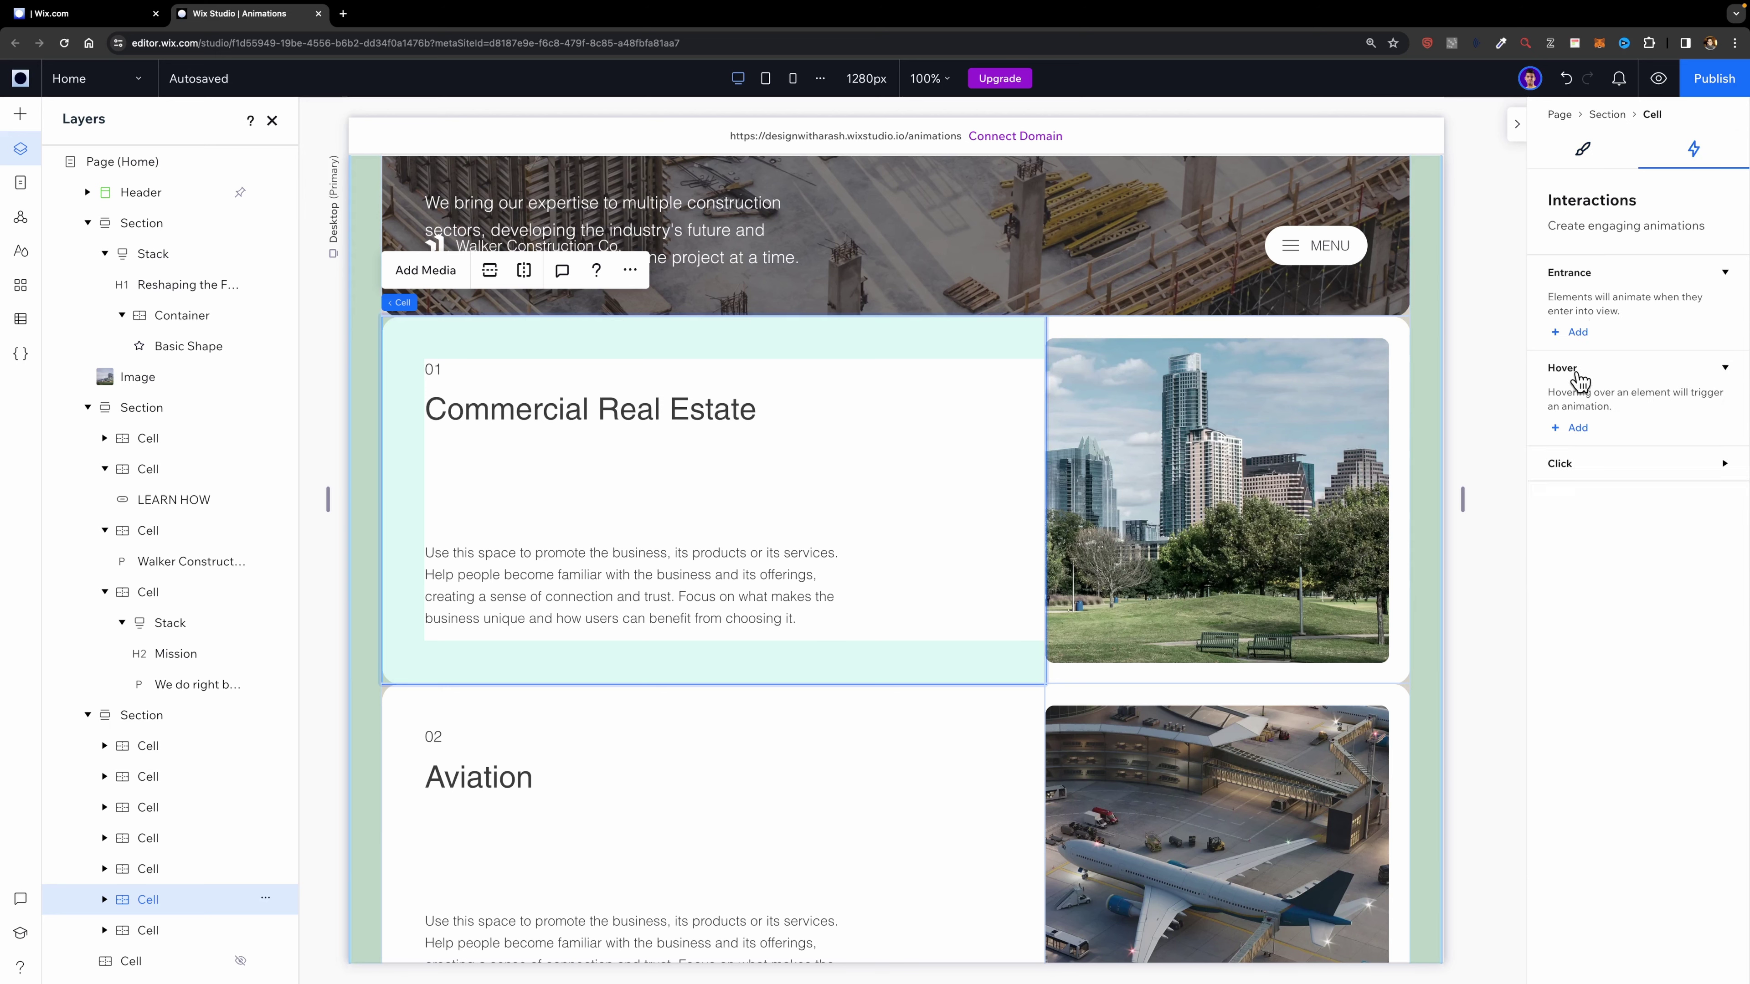
pyautogui.click(1578, 428)
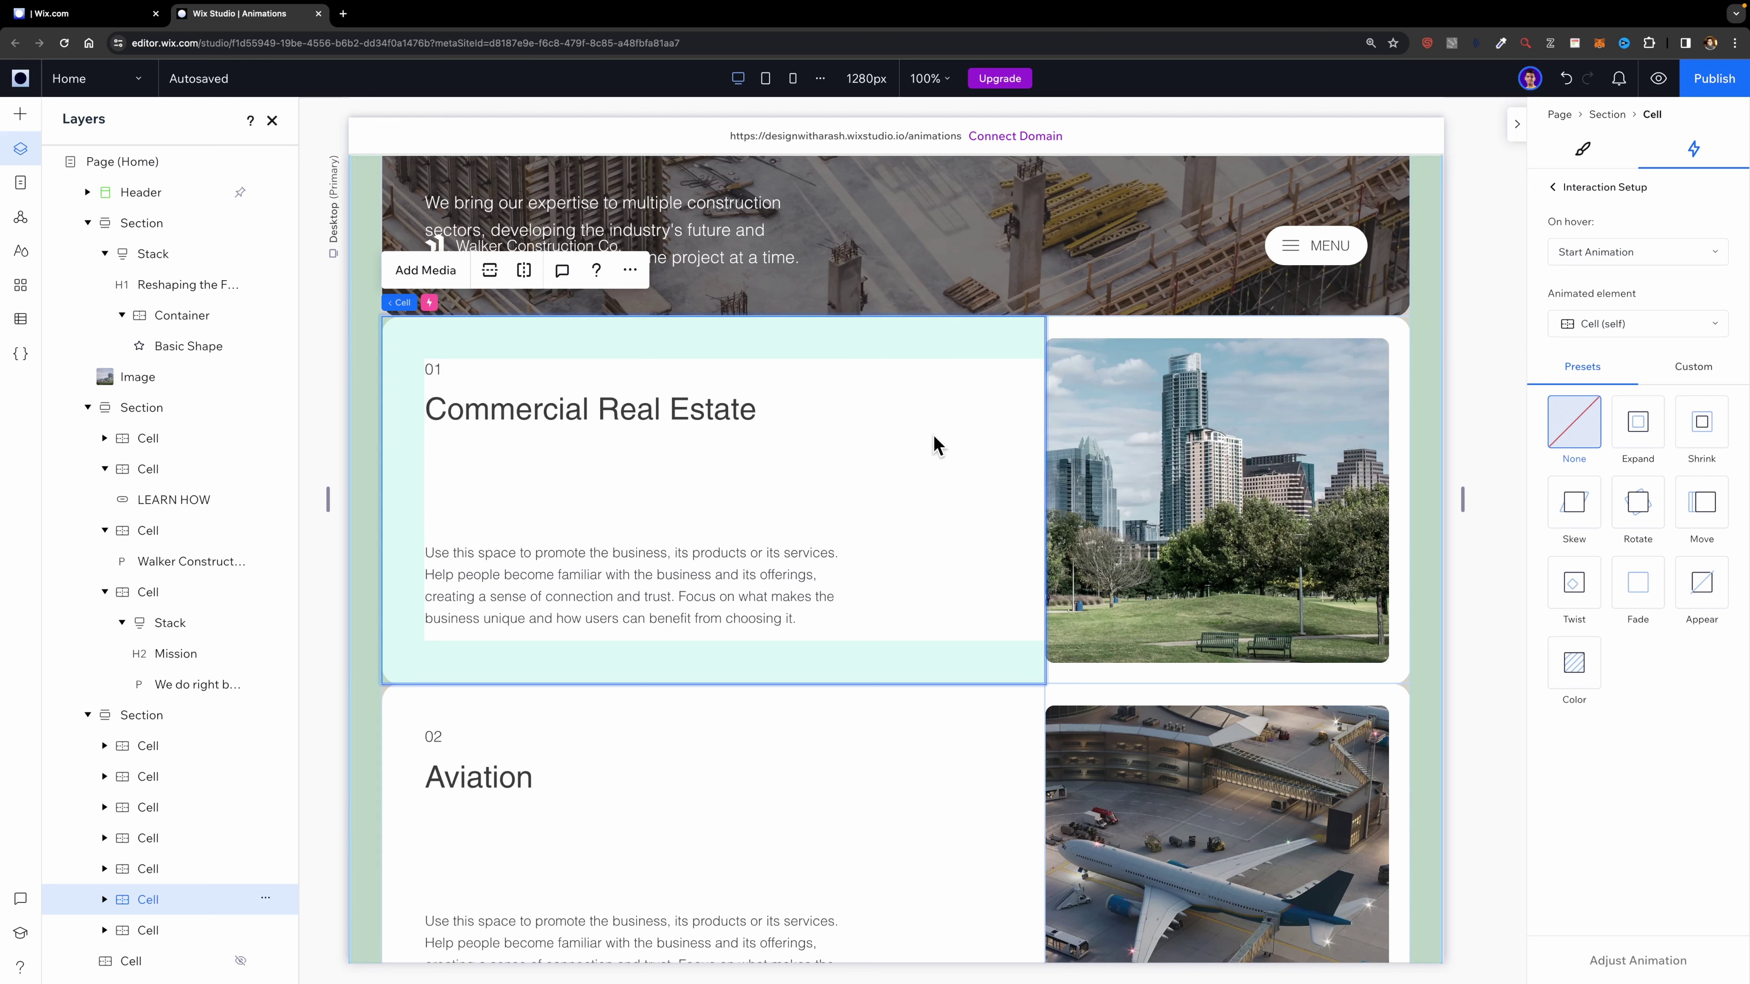
# - Set the hover animation to expand the card's Image with the Expand preset, then preview
pyautogui.click(1652, 324)
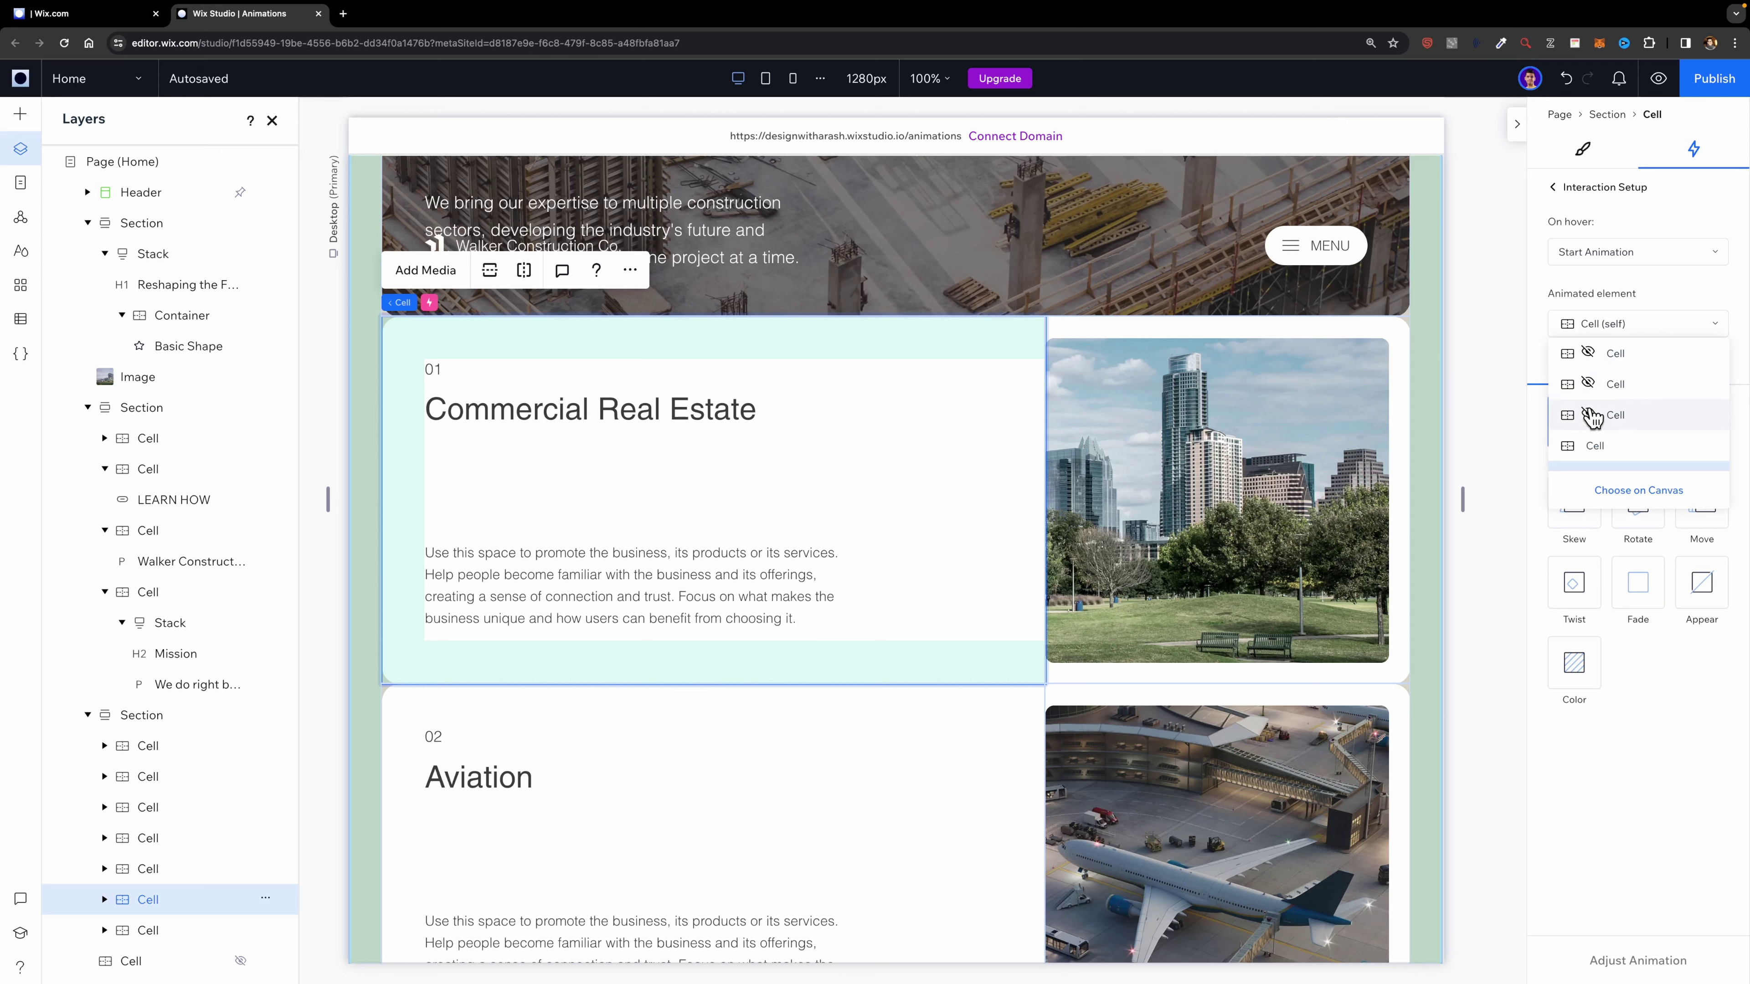
pyautogui.scroll(-5, 1594, 418)
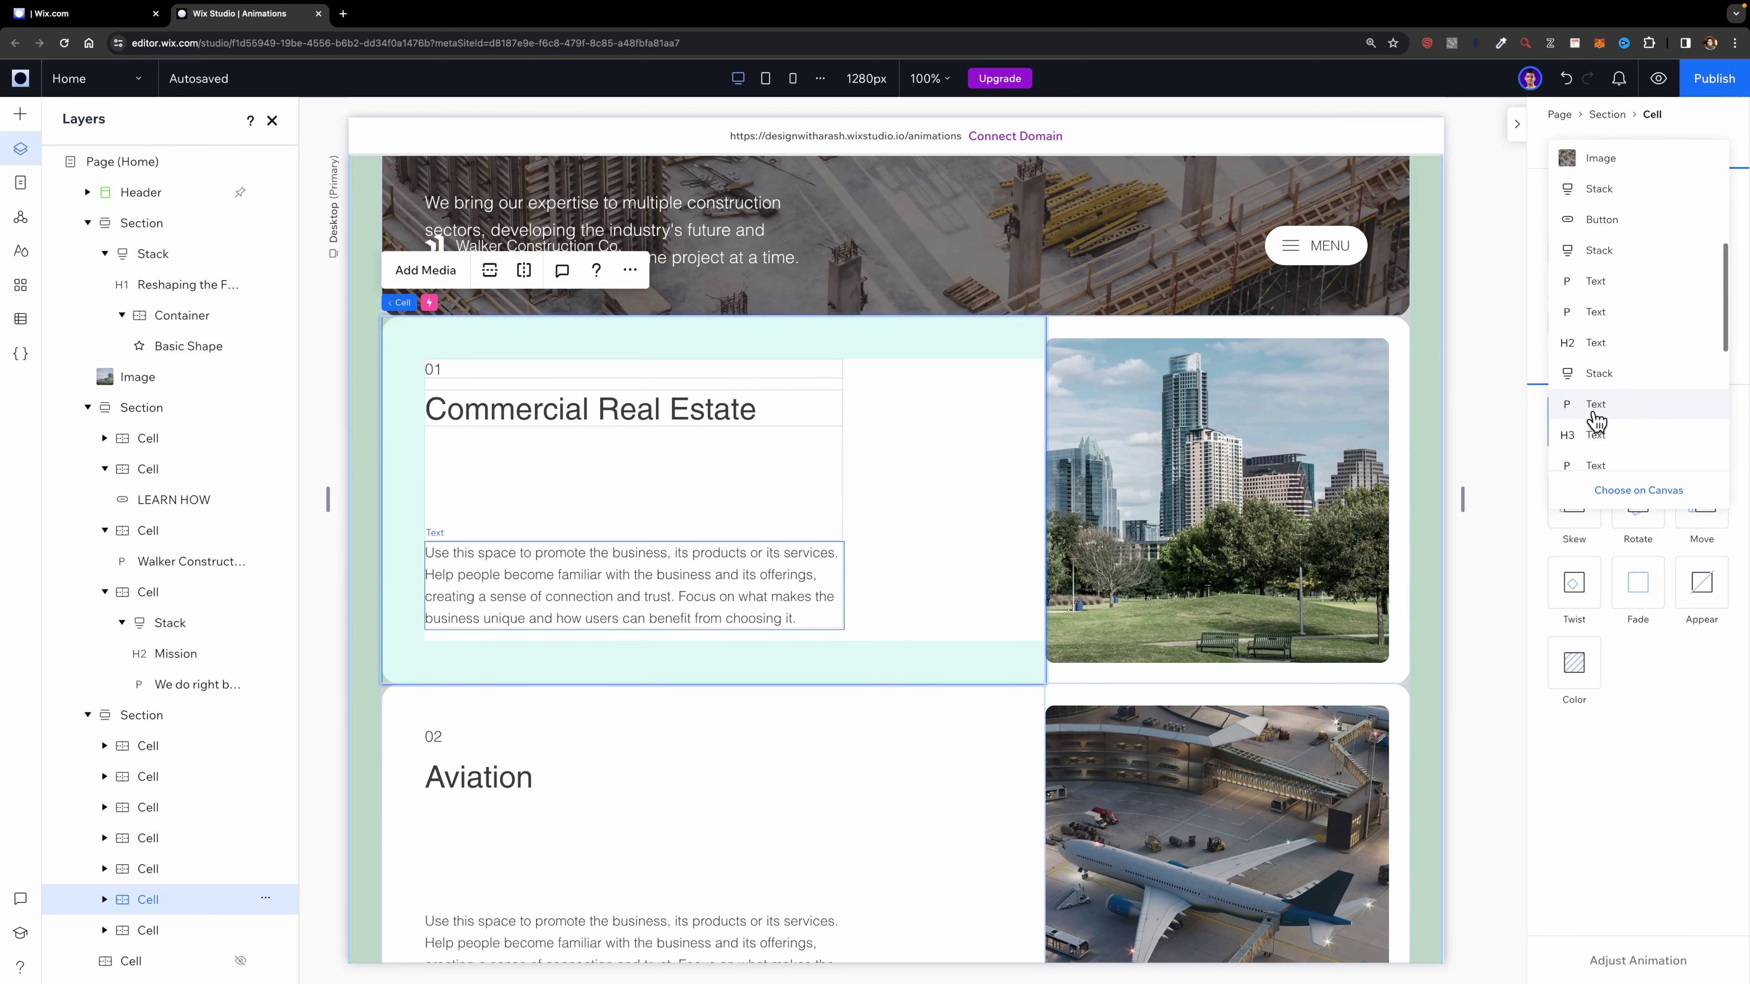
pyautogui.click(1595, 420)
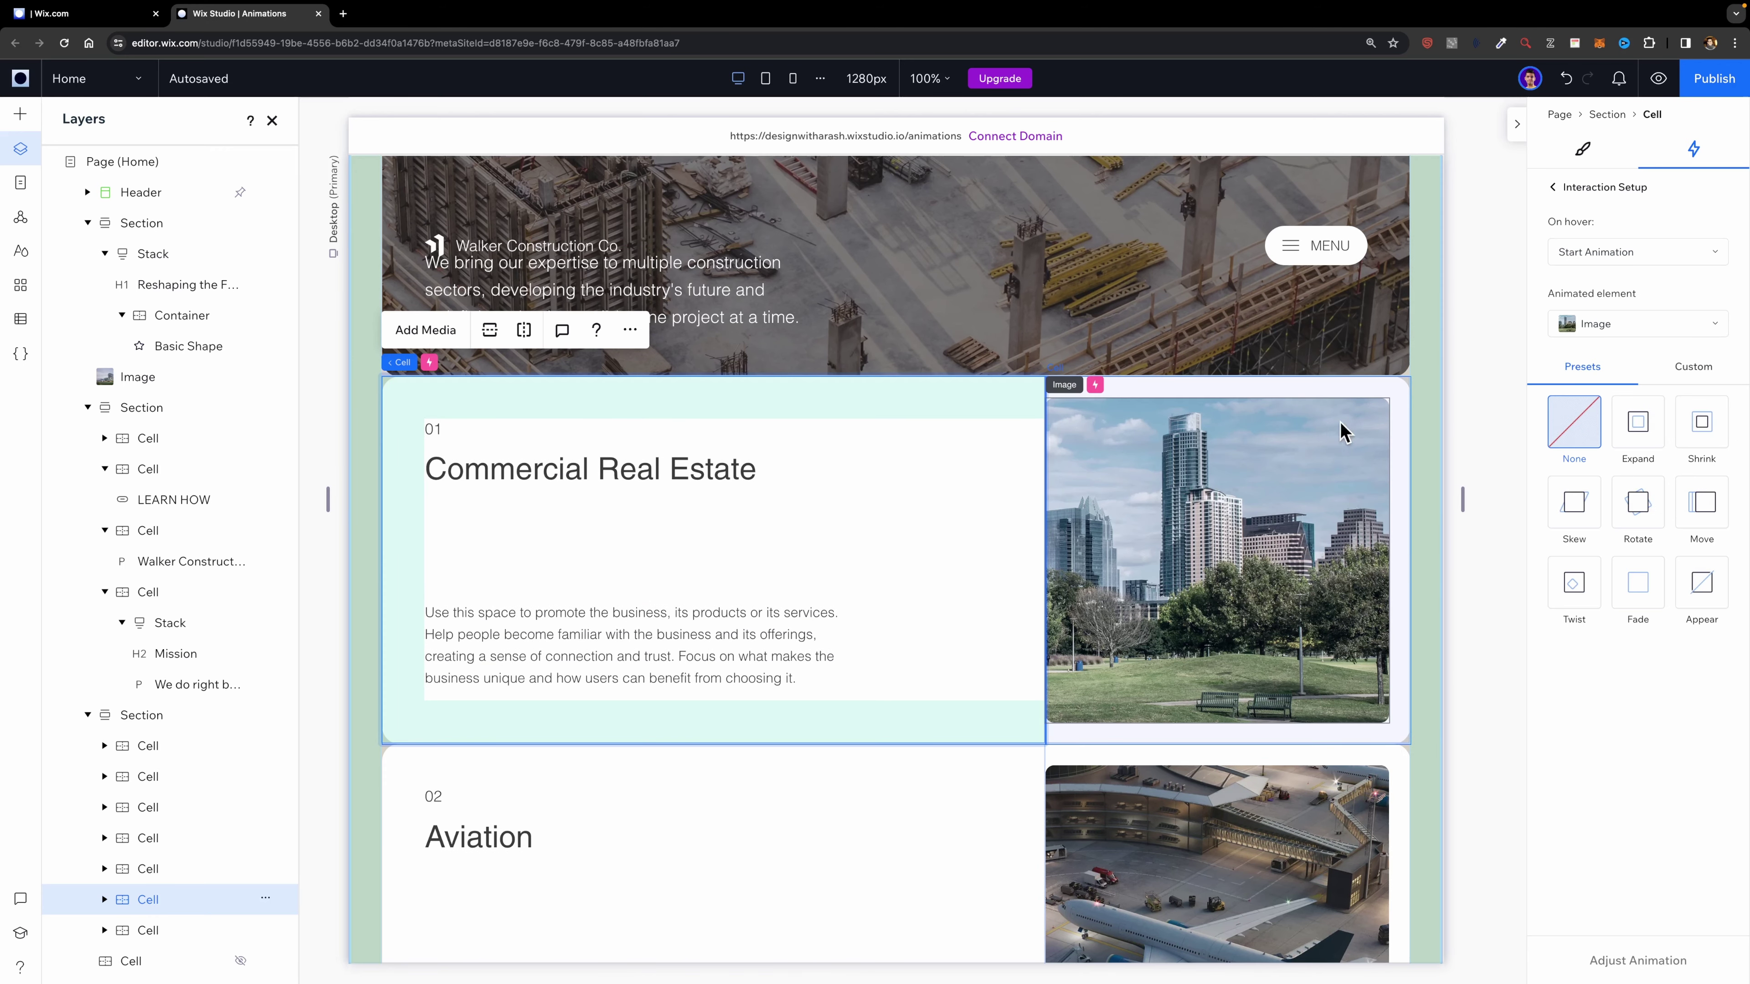
pyautogui.click(1642, 448)
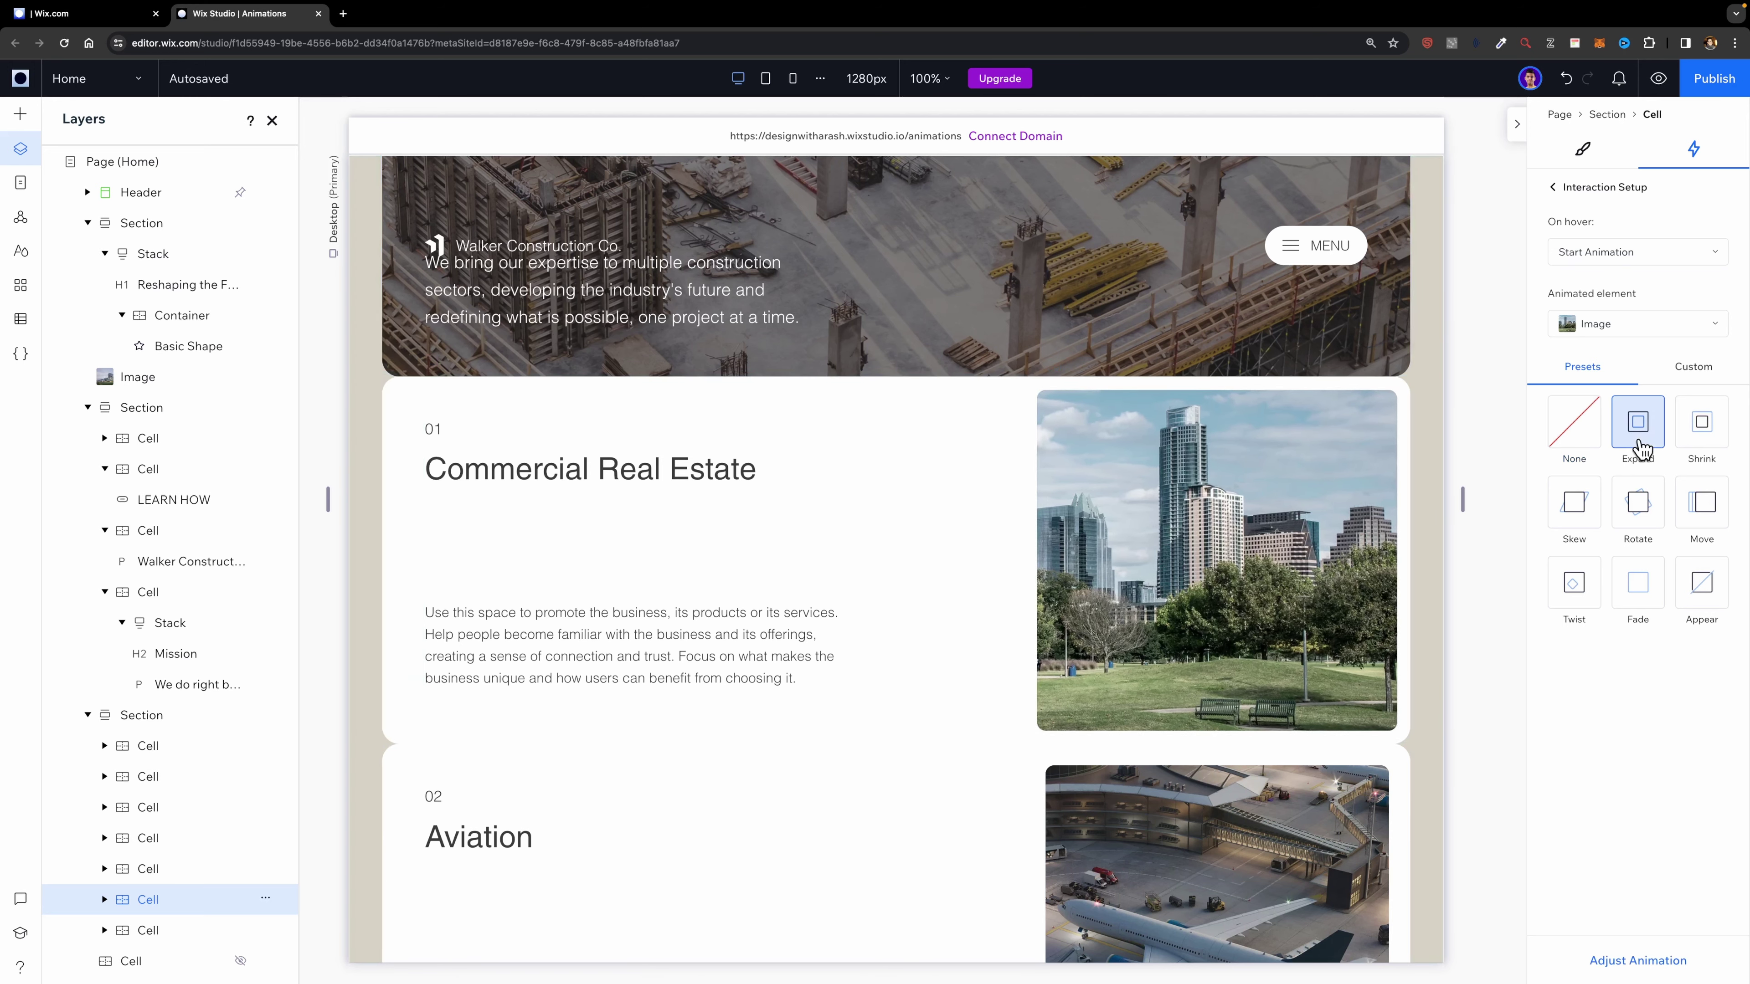
pyautogui.click(1662, 81)
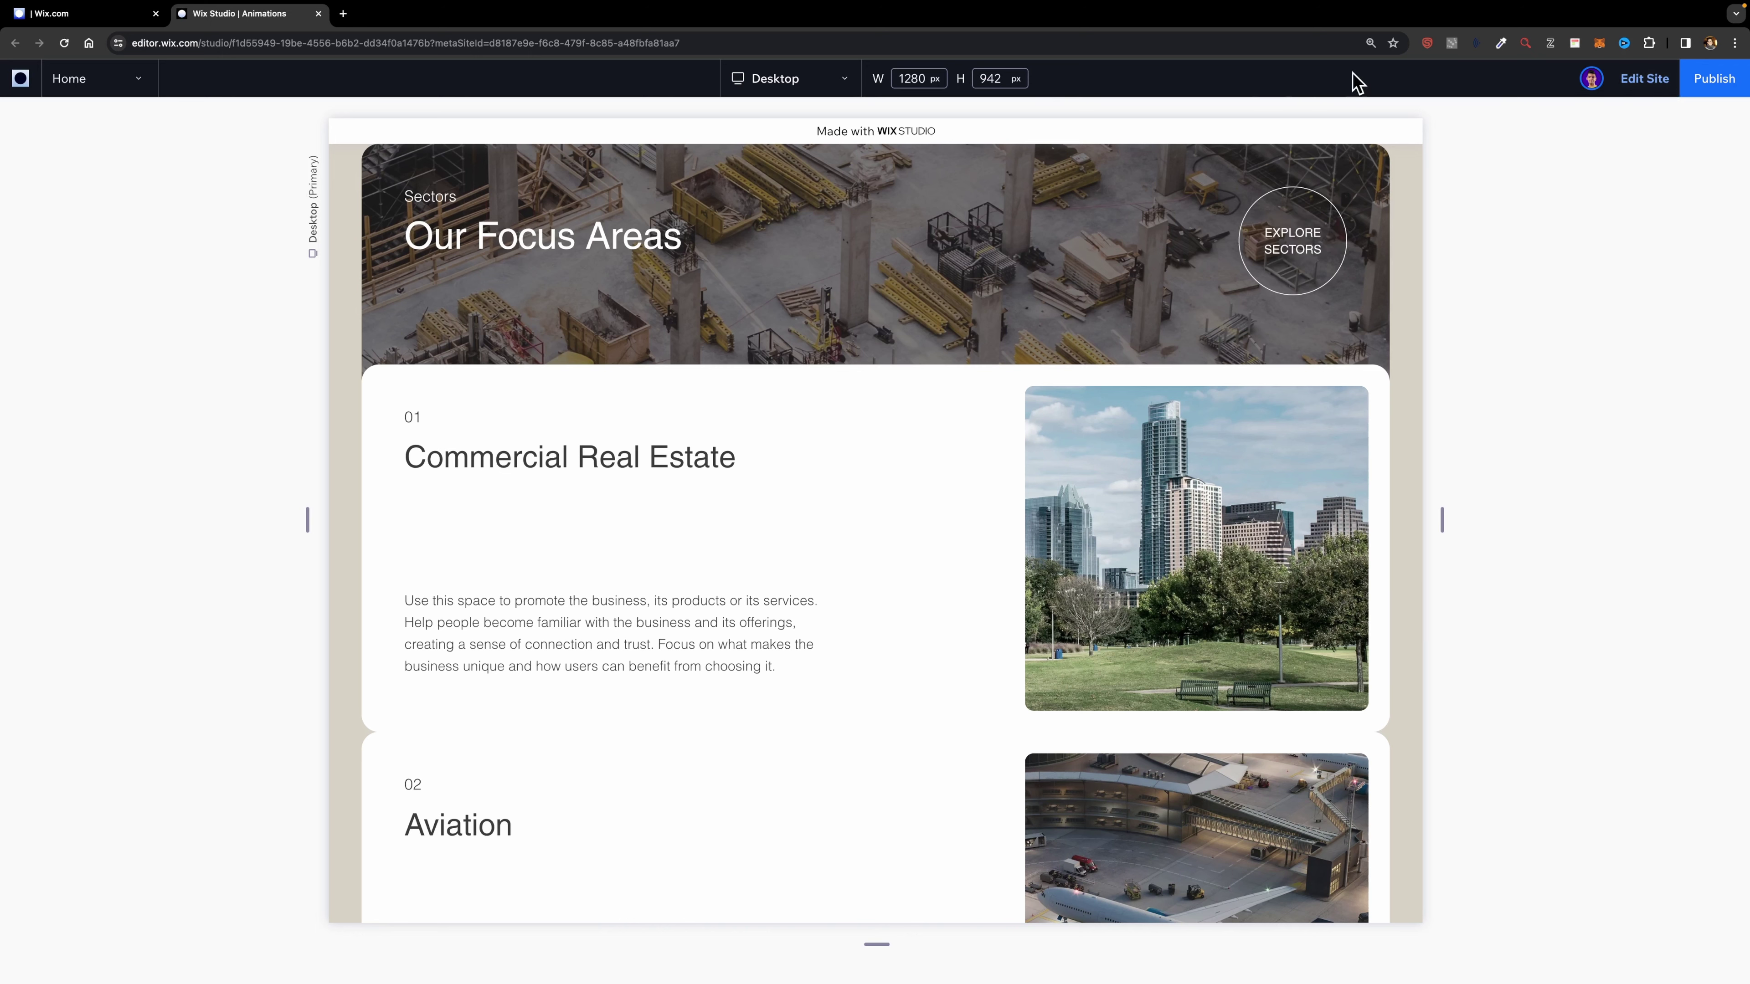